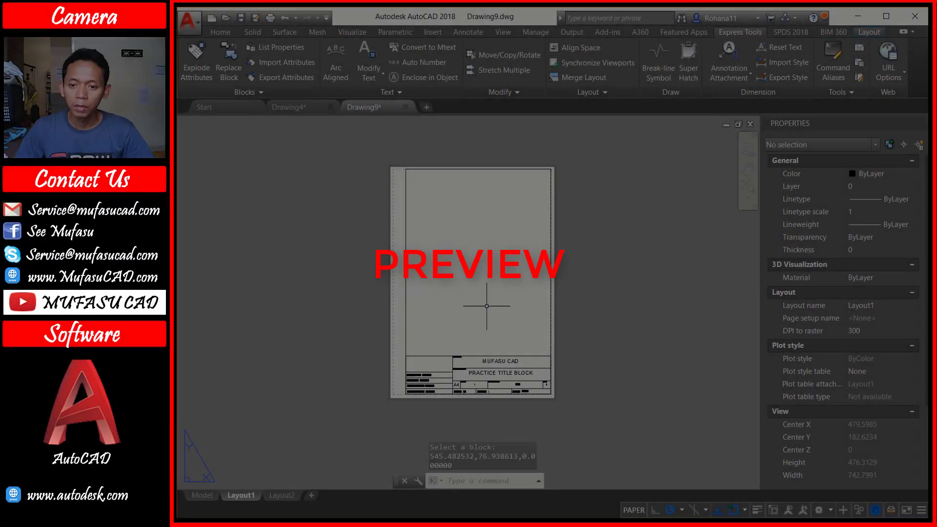
Step: Preview the Layout1 A4 title block sheet as a single-sheet plot
scroll(481, 308, down, 1)
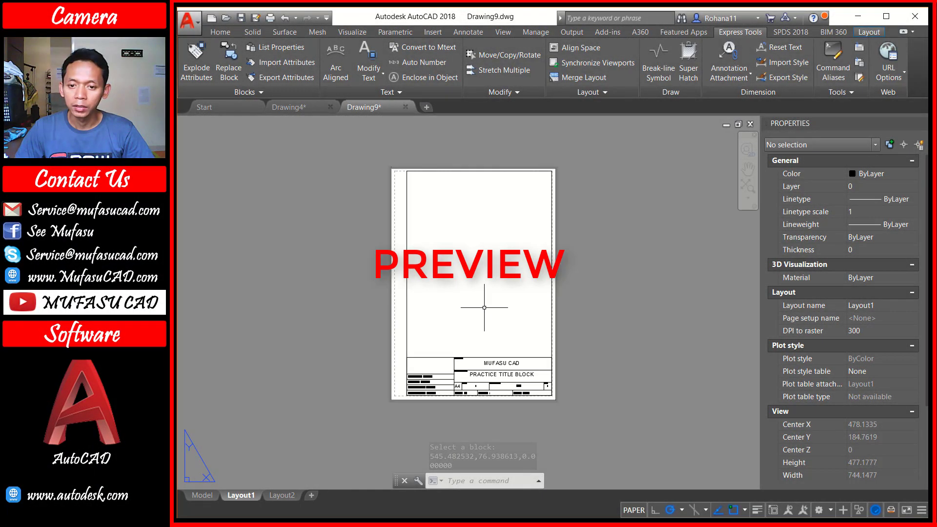
scroll(479, 306, down, 1)
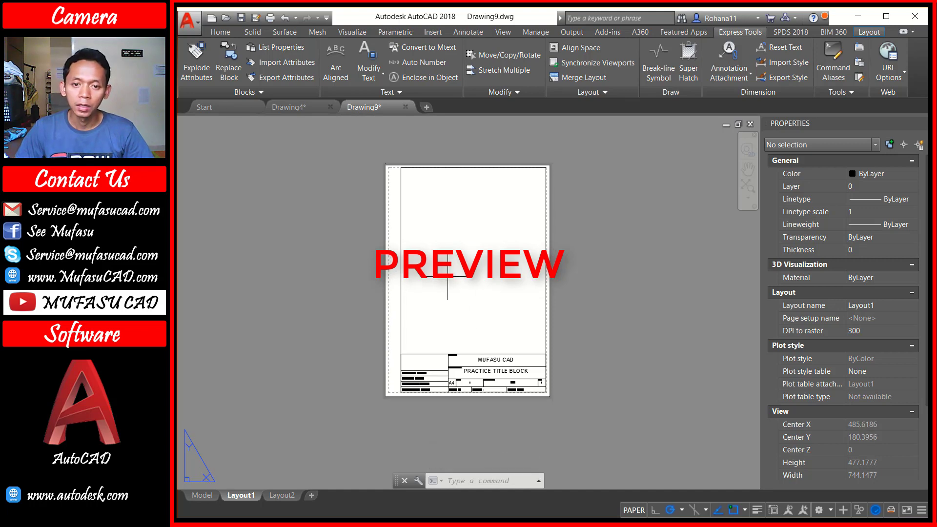
text(PLOT)
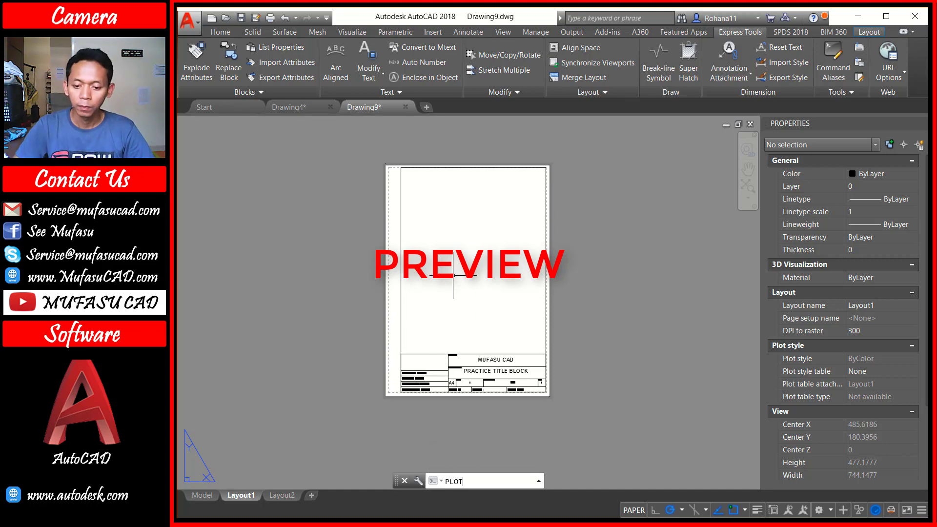
key(Return)
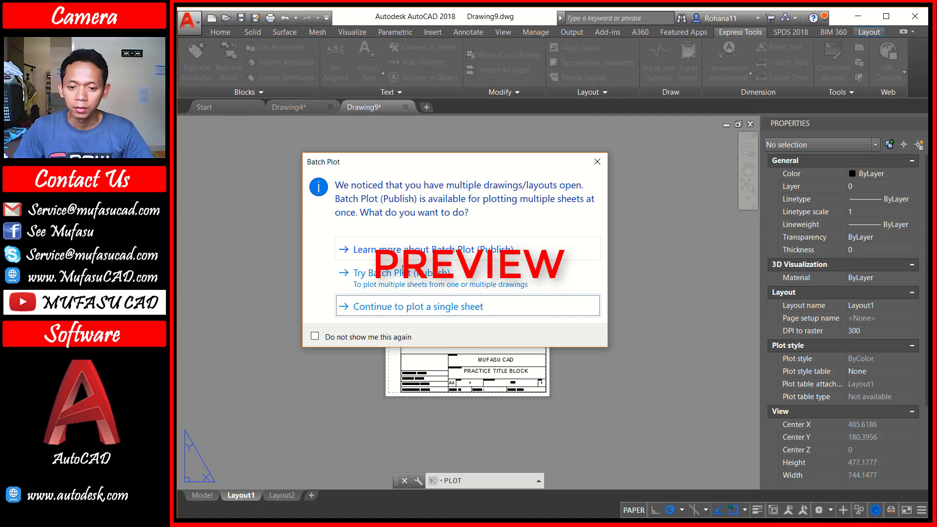
click(457, 307)
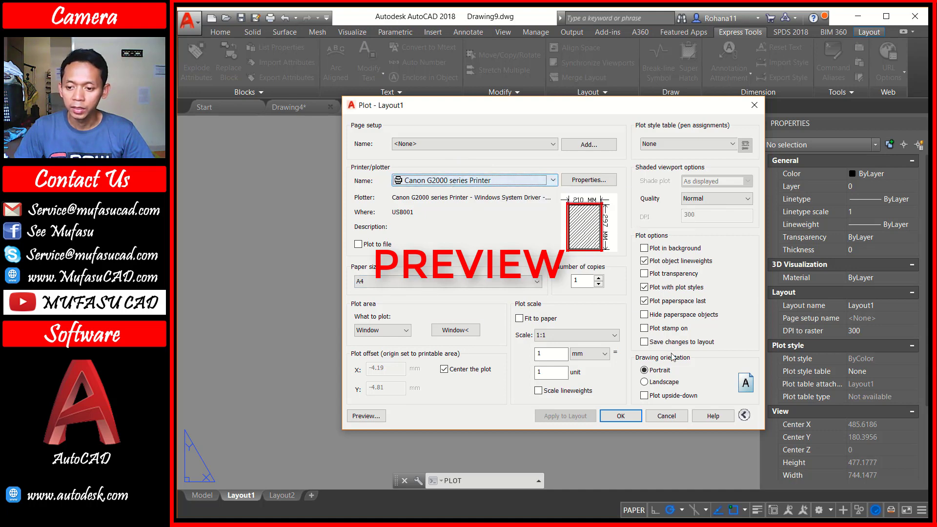
click(375, 417)
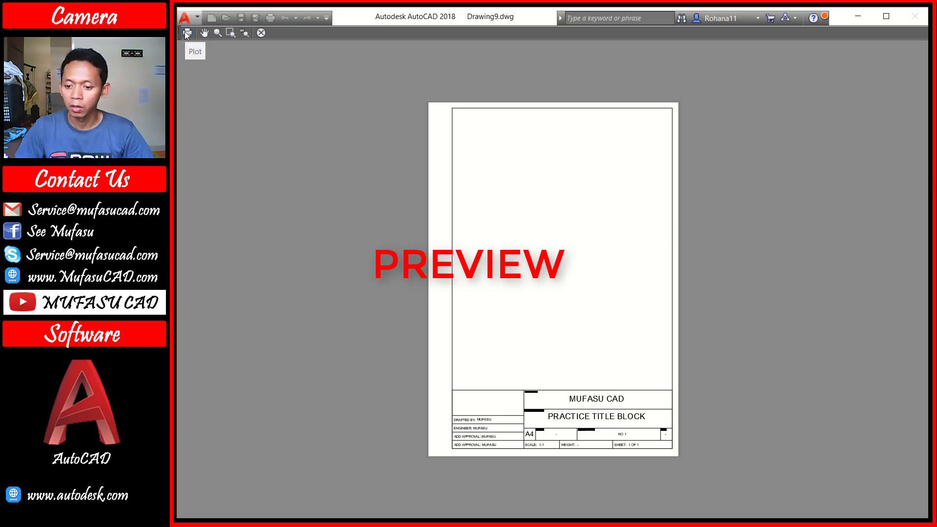
Step: Send the previewed title block sheet to the printer
click(186, 33)
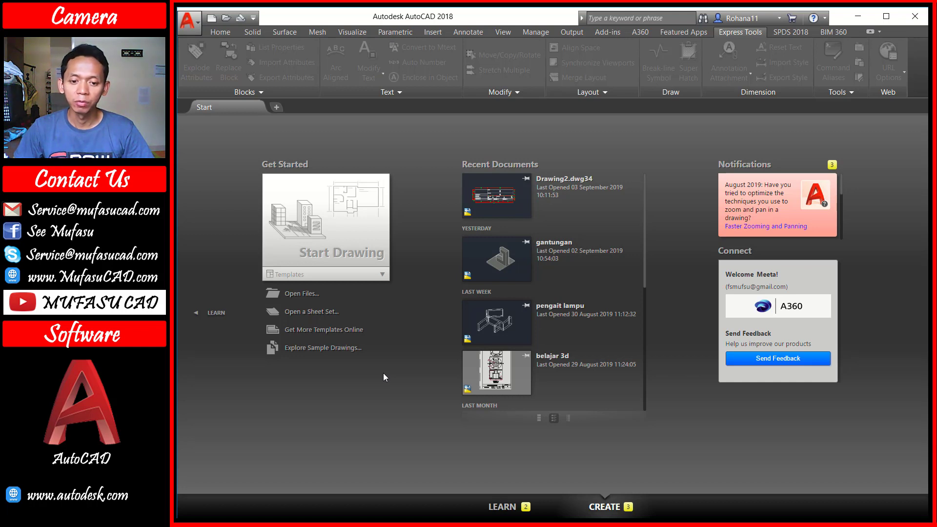
Step: Create a new drawing from the acadiso.dwt metric template
click(382, 274)
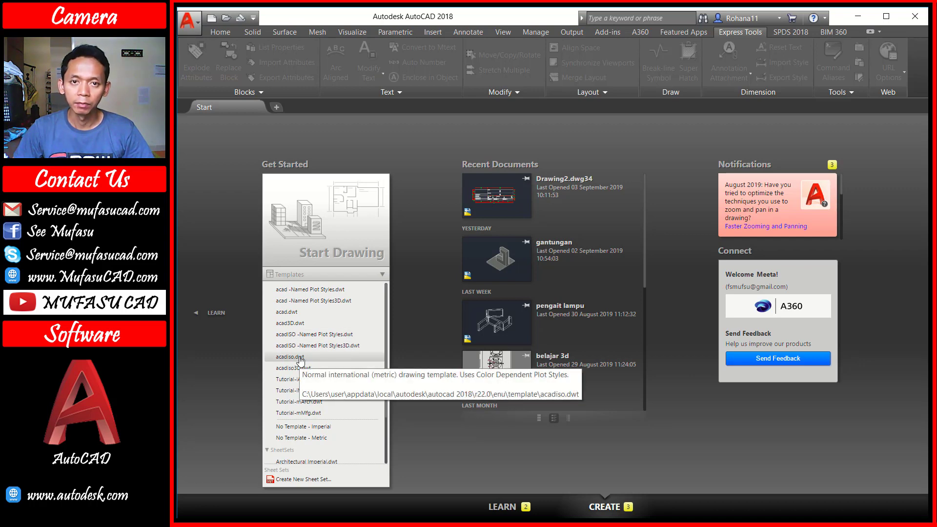
click(299, 358)
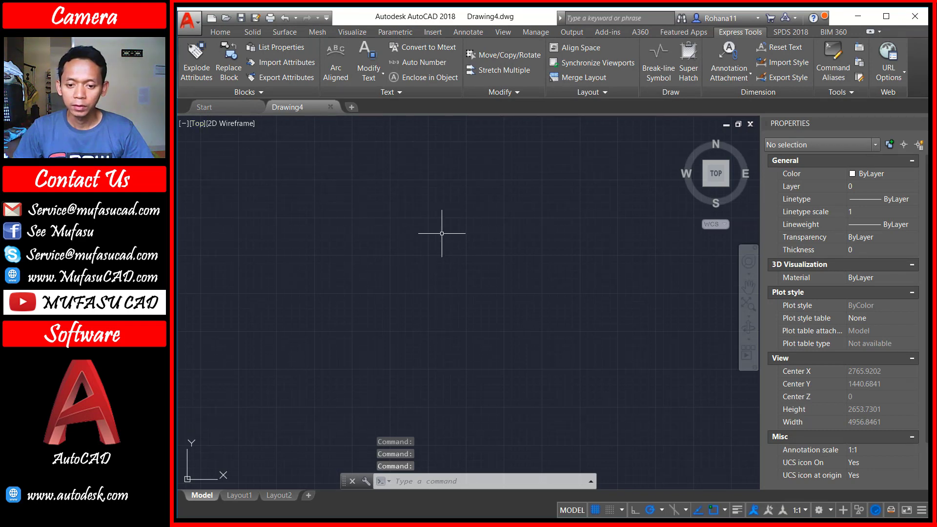
Step: Draw a closed 185 × 49 rectangle from four lines and centre it in view
text(l)
key(Return)
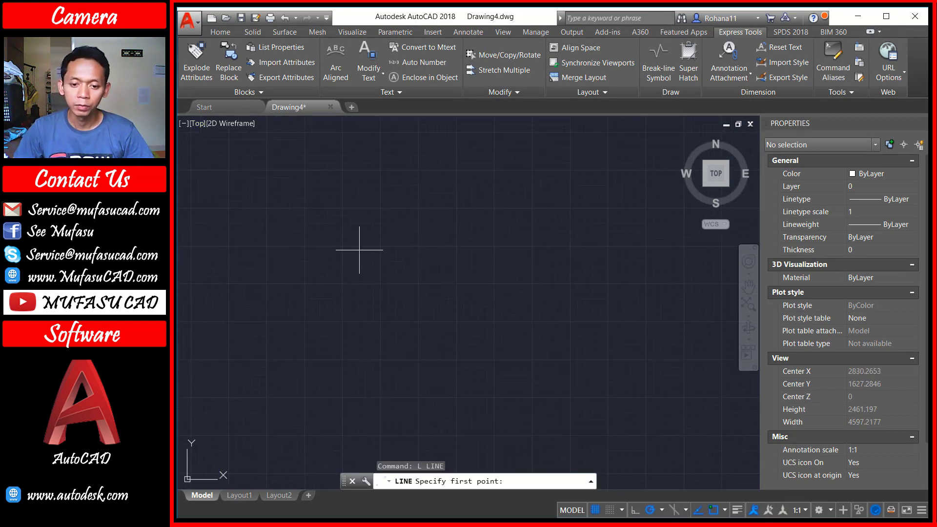
click(330, 245)
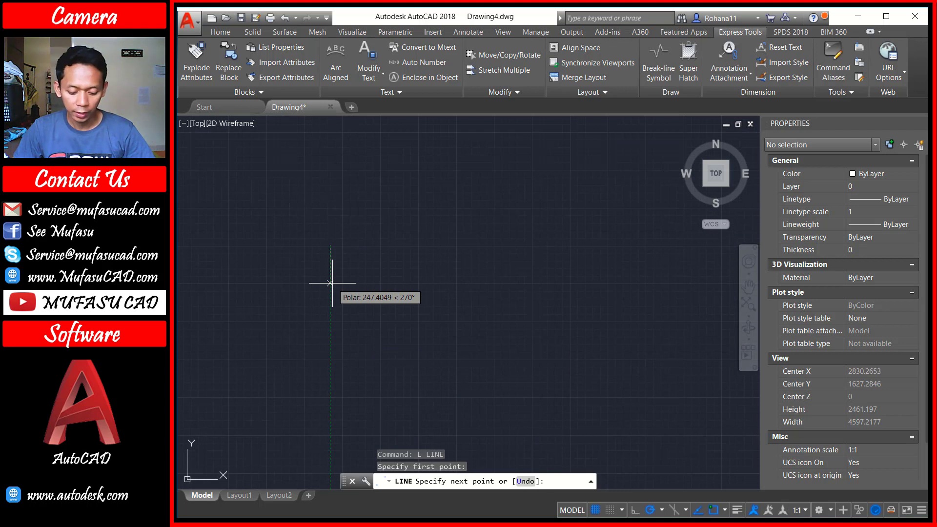
key(Return)
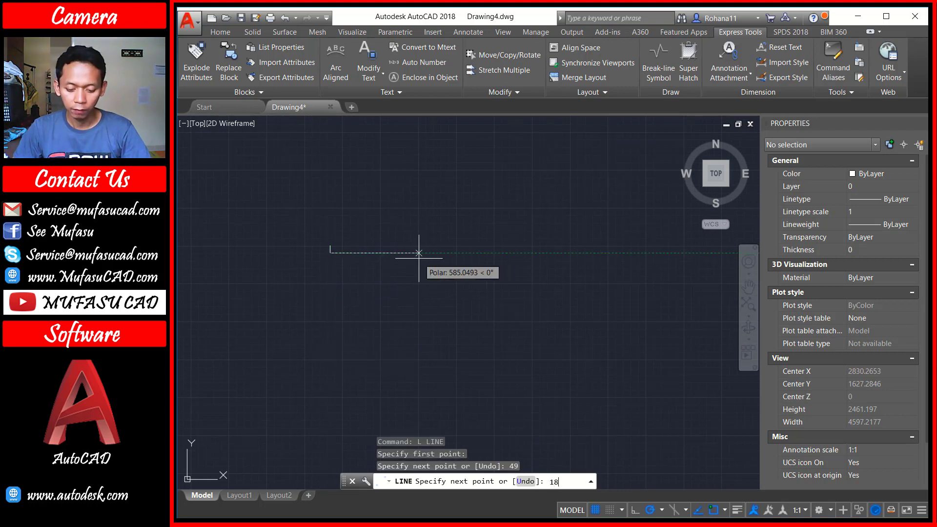
key(Return)
scroll(360, 233, up, 3)
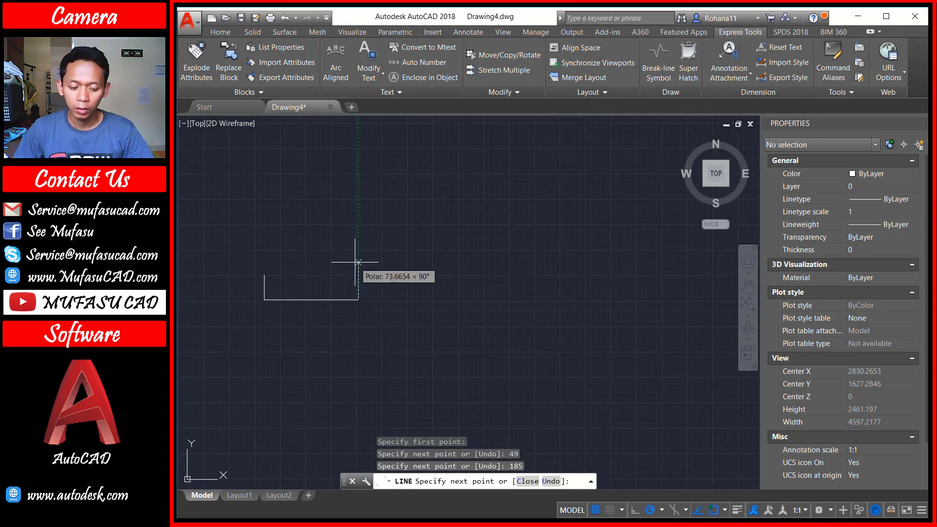
key(Return)
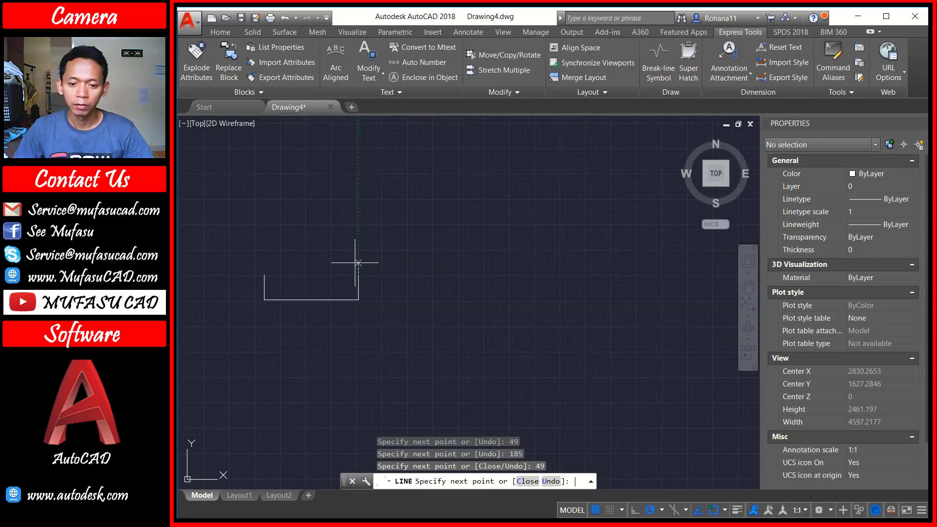
click(264, 275)
key(Return)
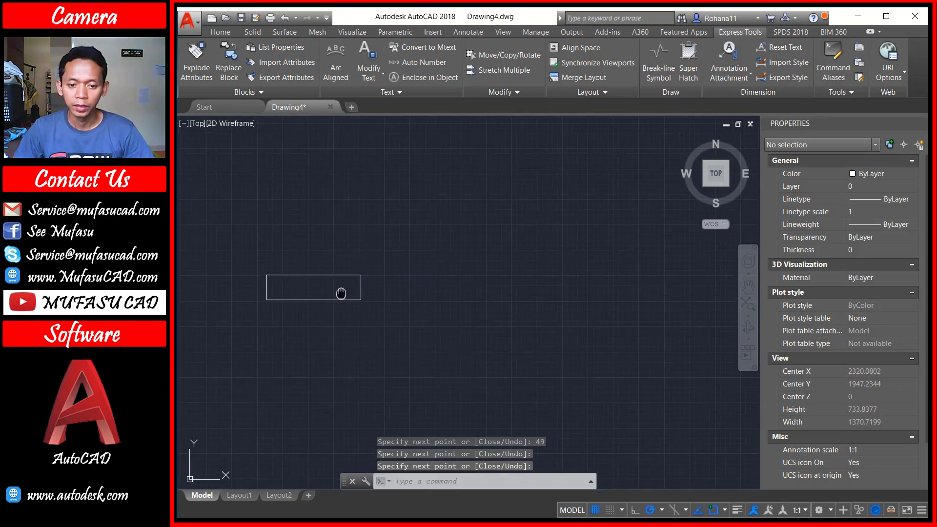
scroll(341, 295, up, 3)
scroll(337, 287, up, 3)
middle_drag(334, 278, 372, 299)
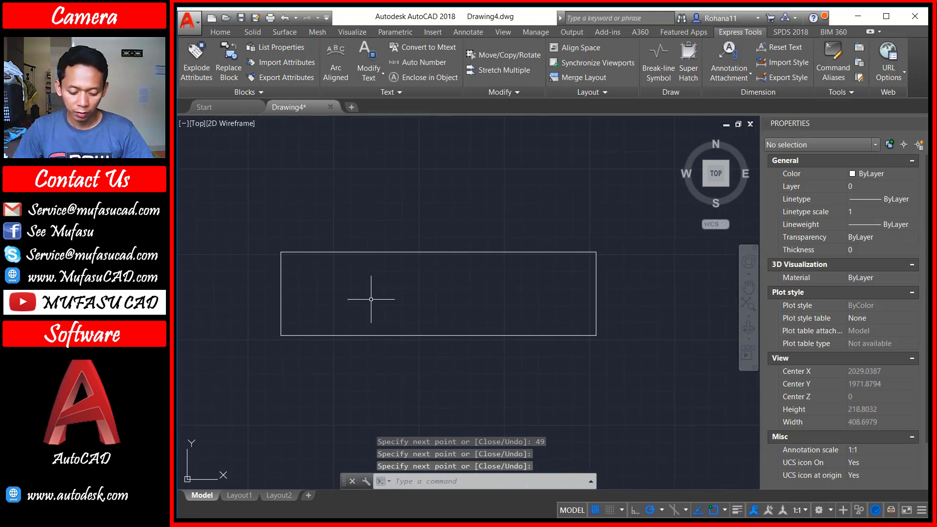
Step: Copy the rectangle's left edge 60 units to the right as a vertical divider
text(co)
key(Return)
click(318, 304)
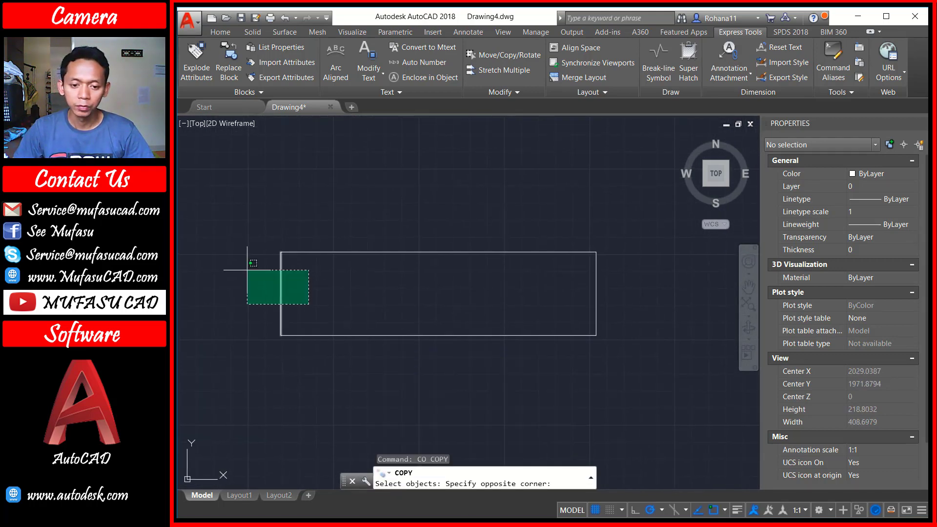
click(246, 268)
key(Return)
click(367, 199)
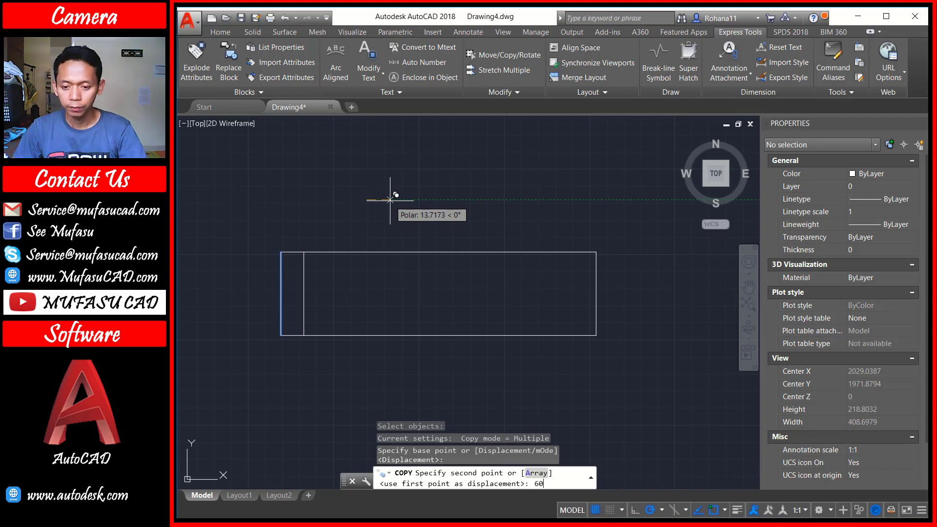
key(Return)
key(Escape)
middle_drag(435, 329, 431, 326)
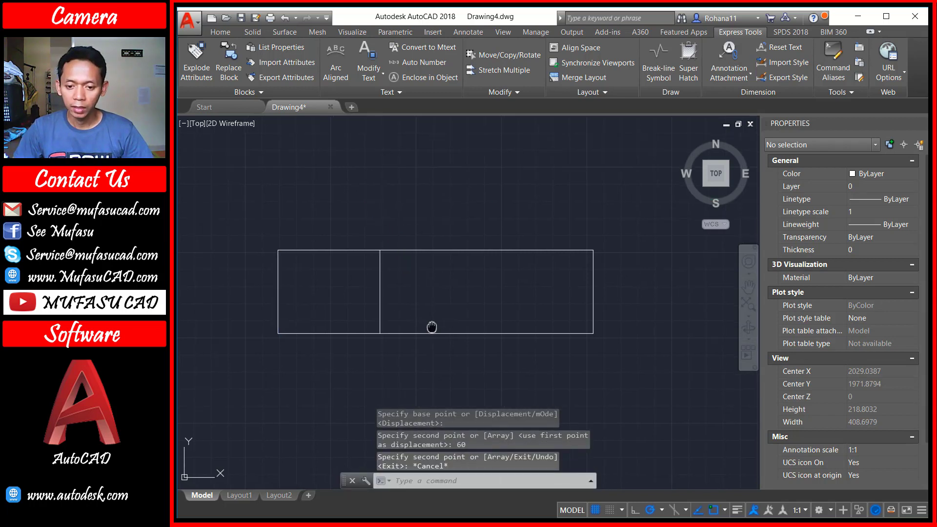
text(l)
key(Return)
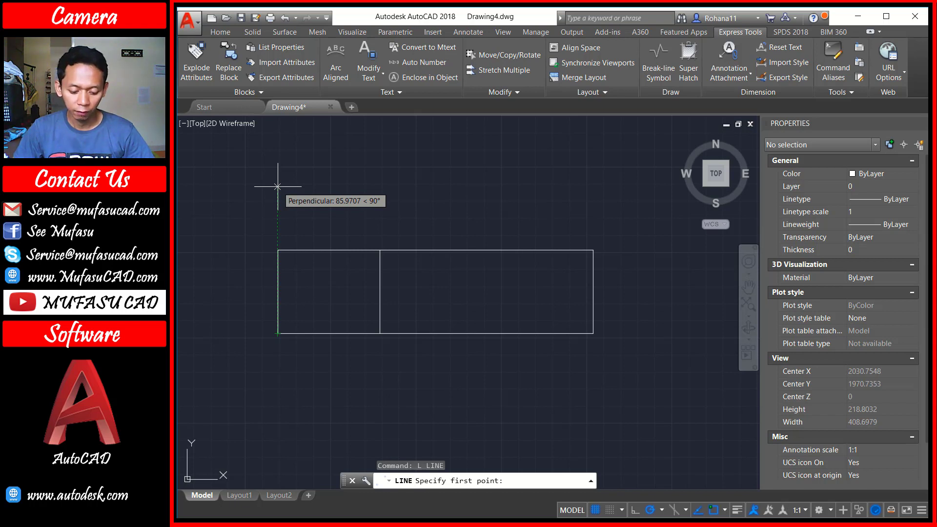
Step: Draw a horizontal line 7 units above the bottom-left corner to the divider
key(Return)
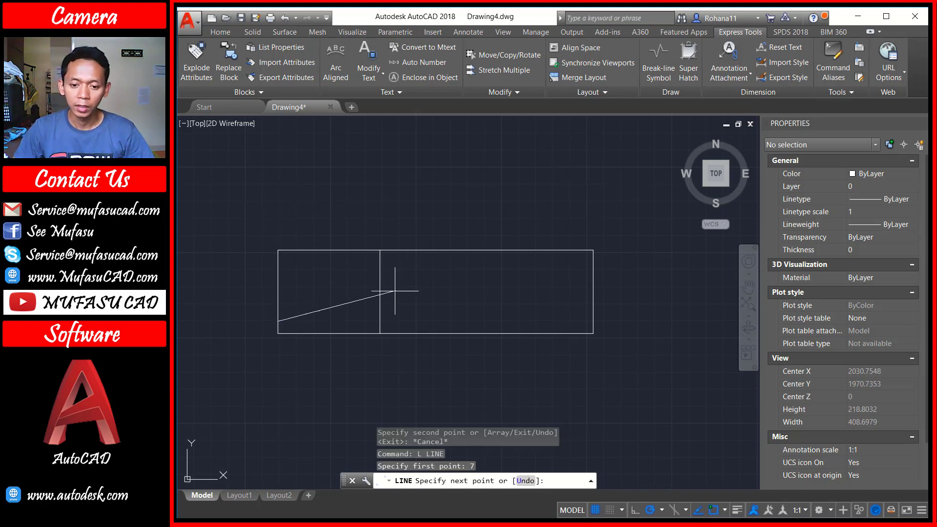
click(380, 321)
key(Return)
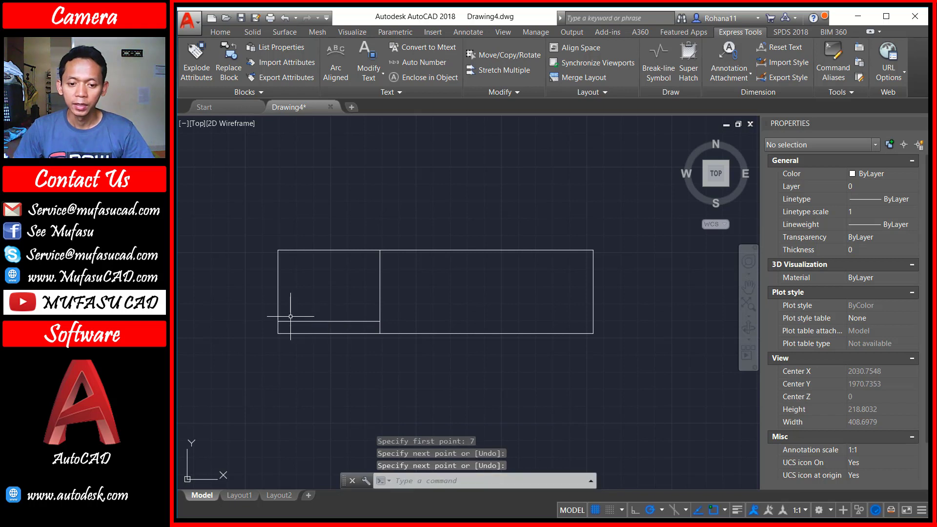
scroll(310, 286, up, 2)
middle_drag(310, 287, 287, 295)
Step: Copy that line upward three times to form five rows in the left panel
text(c)
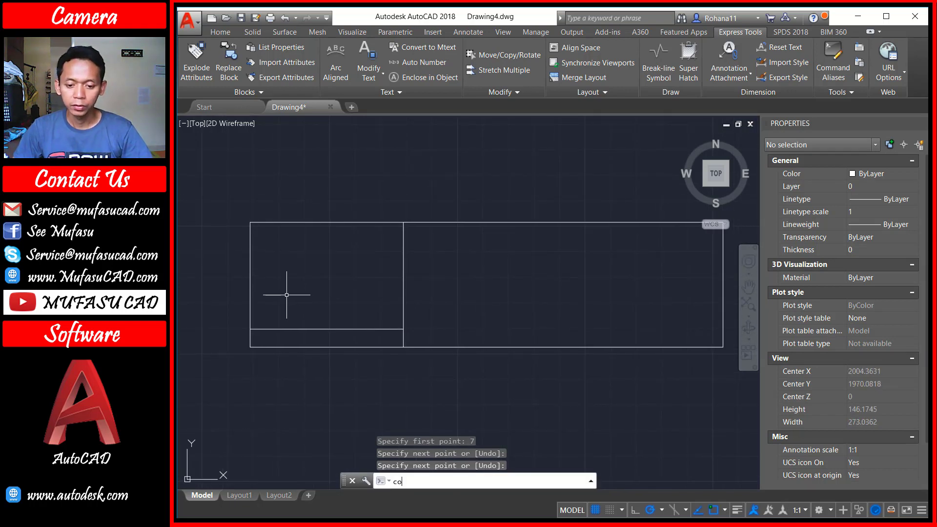
text(o)
key(Return)
click(325, 304)
click(295, 337)
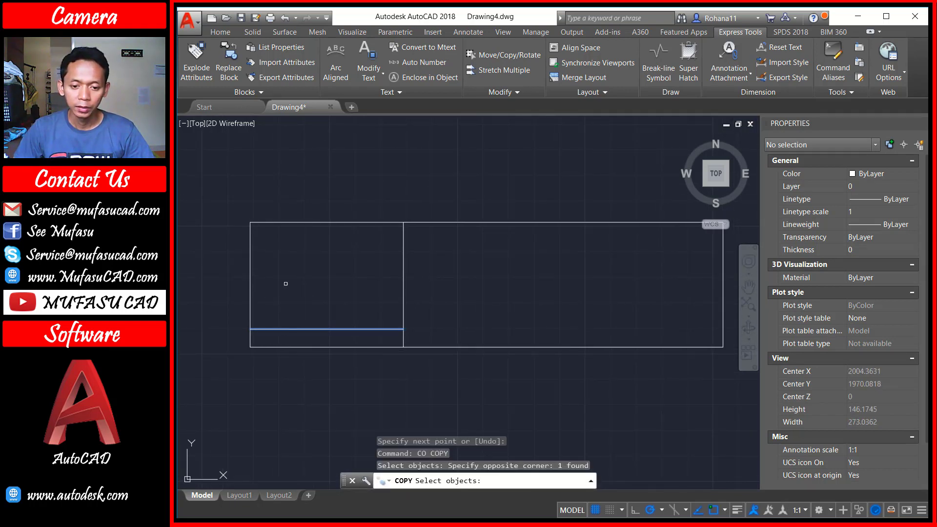
key(Return)
click(250, 347)
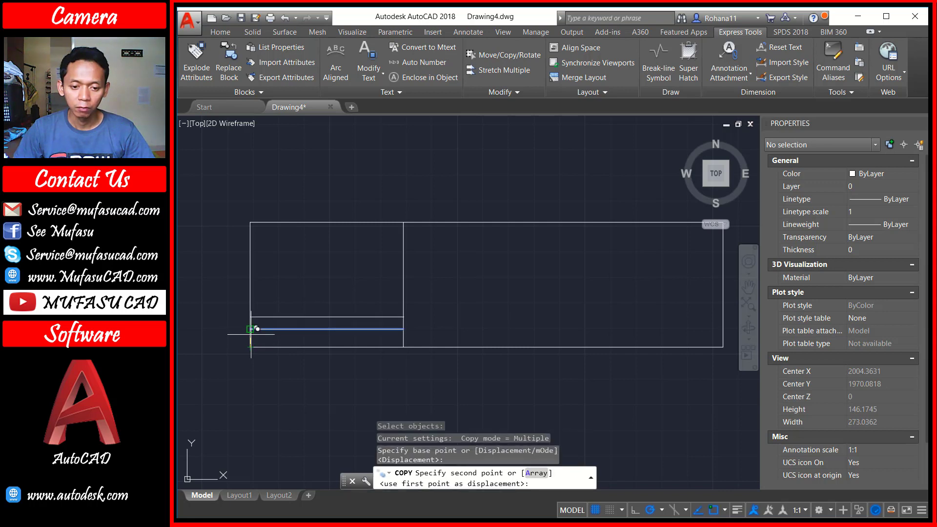
click(250, 329)
click(250, 311)
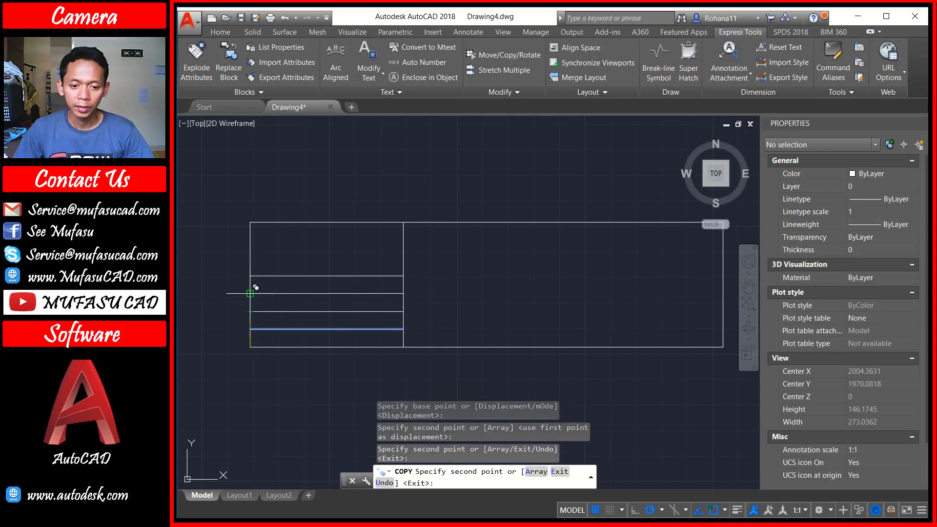
click(249, 293)
key(Return)
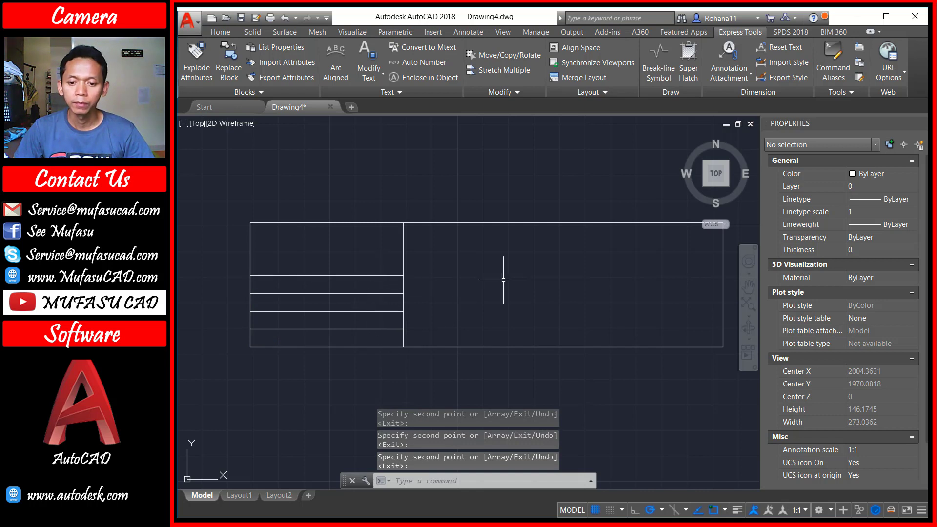
scroll(503, 280, down, 2)
middle_drag(547, 277, 394, 309)
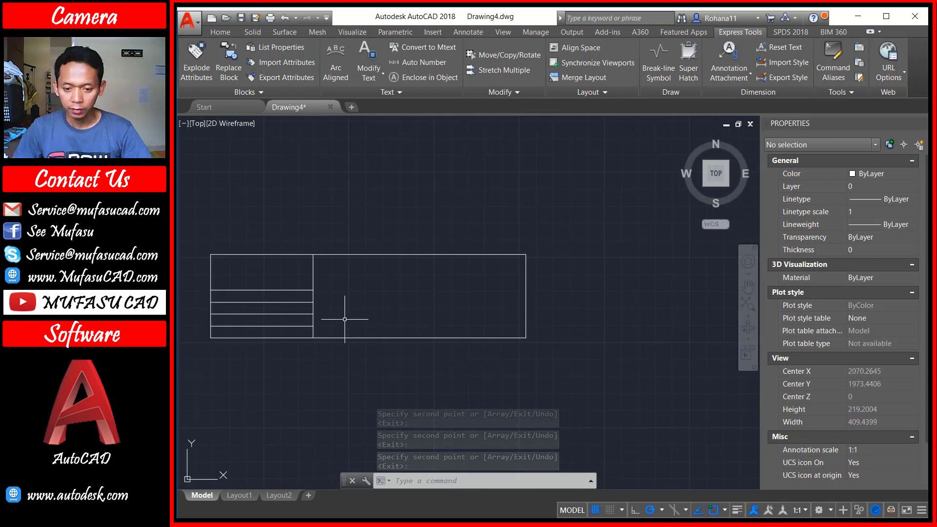
Step: Draw a horizontal line across the right section of the title block
text(l)
key(Return)
click(313, 326)
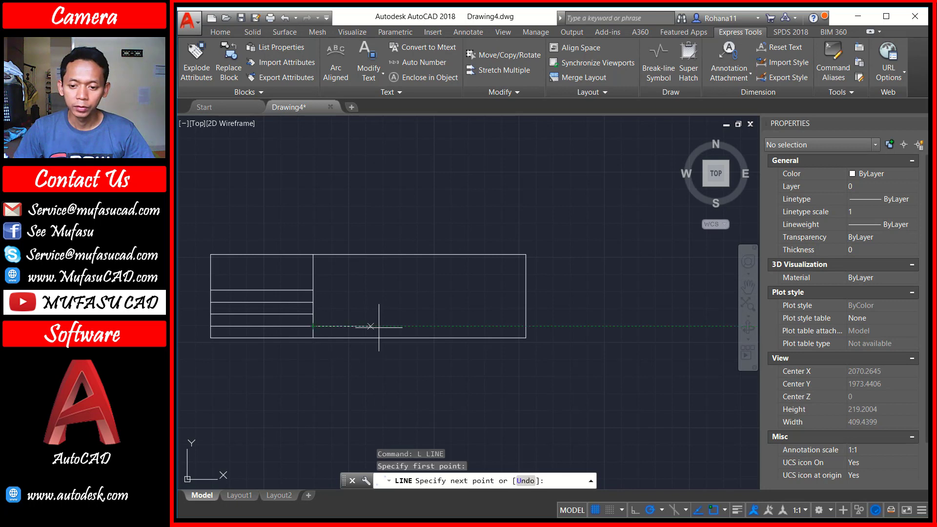
click(525, 326)
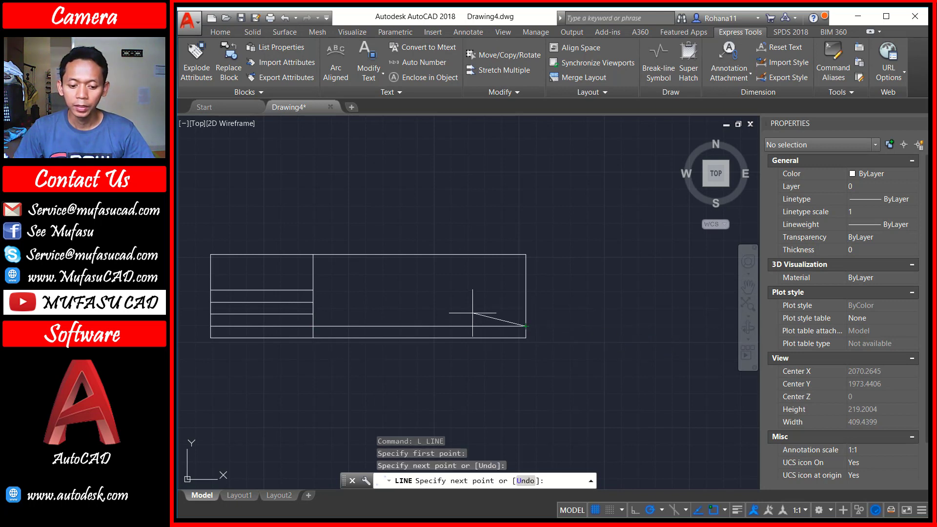
key(Return)
Step: Copy the bottom right-section line up one row
text(co)
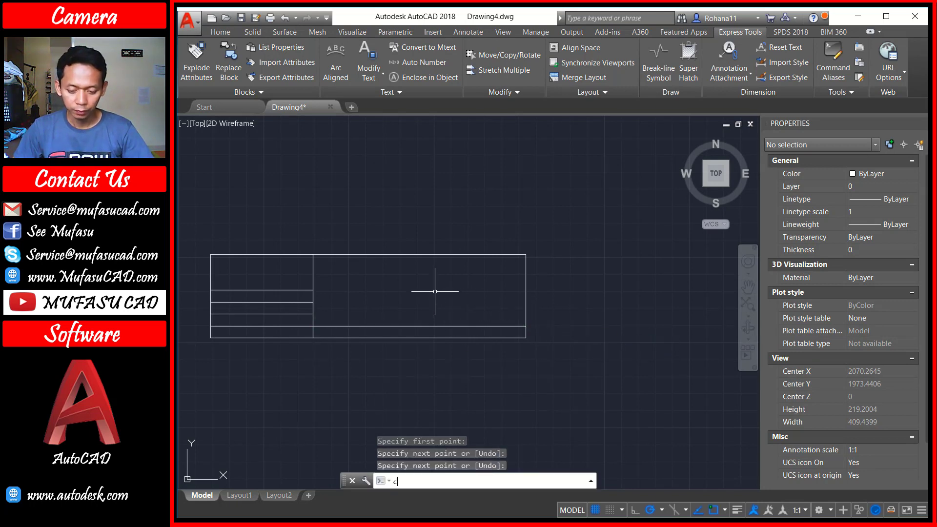
key(Return)
click(424, 331)
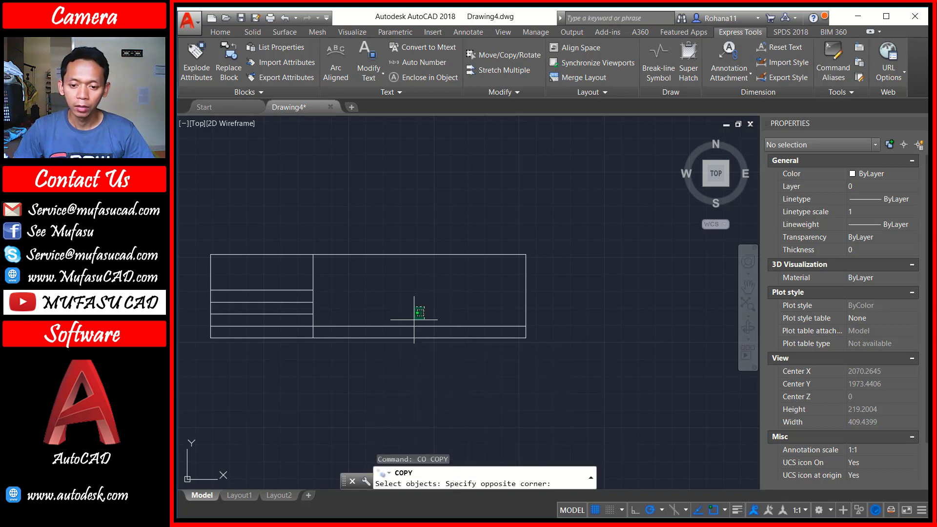
click(416, 314)
key(Return)
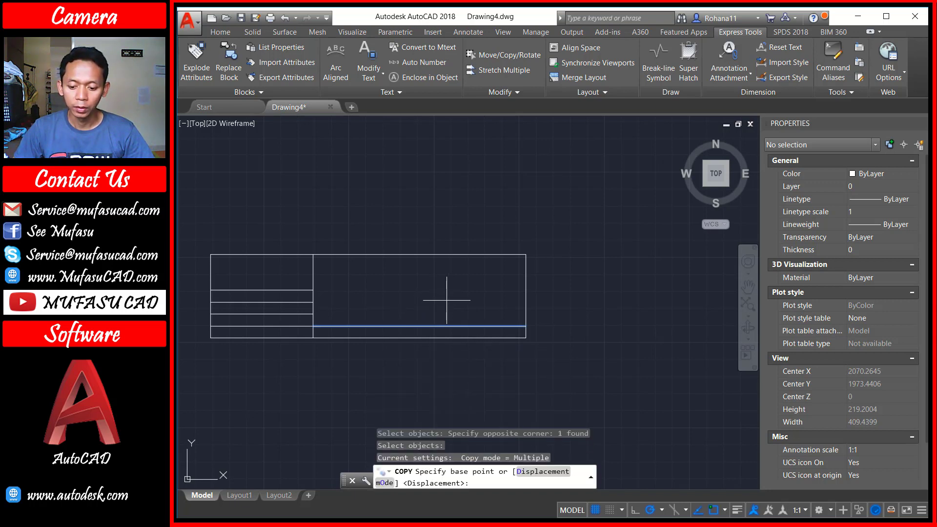
click(447, 298)
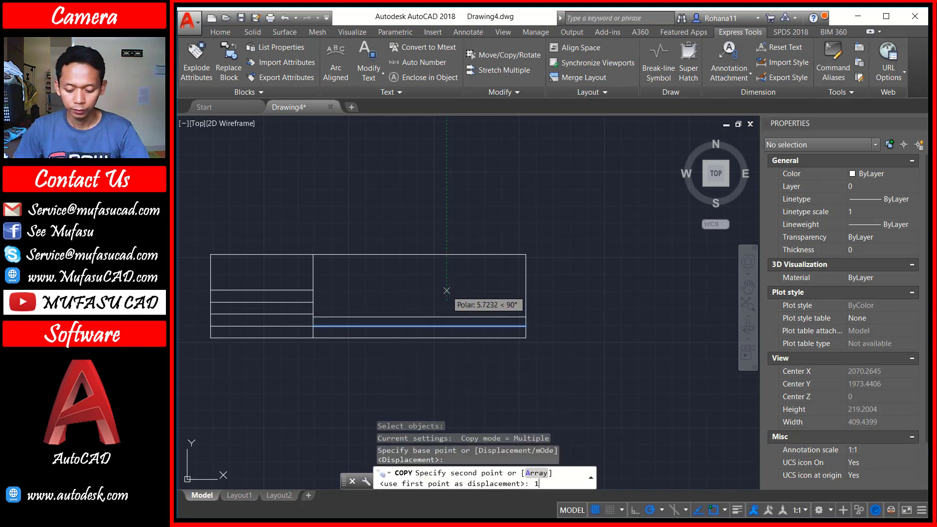
click(447, 281)
Step: Copy the new row line 16 units upward
key(Return)
key(Return)
click(440, 293)
click(423, 308)
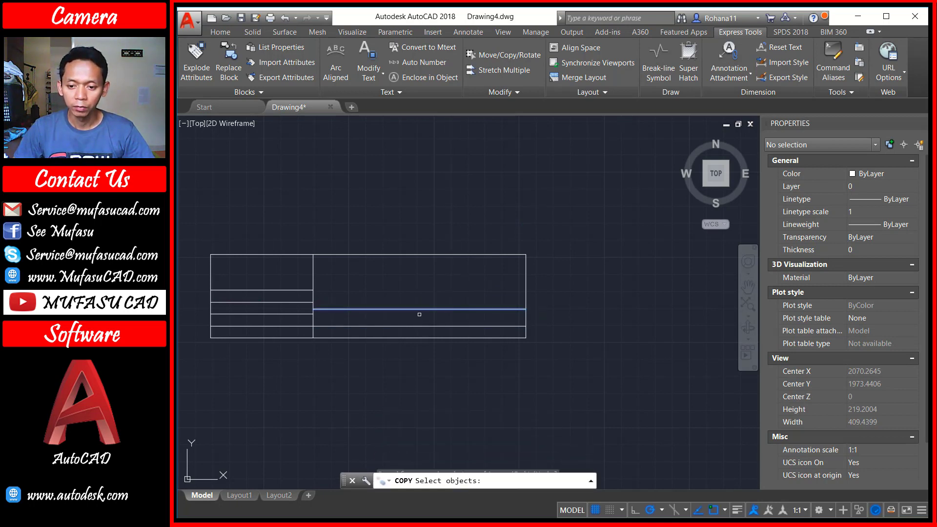
key(Return)
click(432, 286)
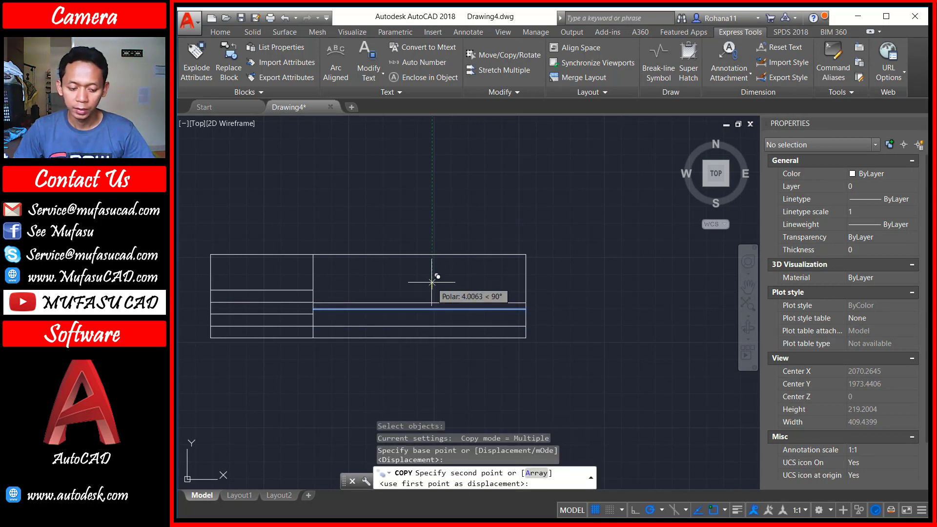
text(16)
key(Return)
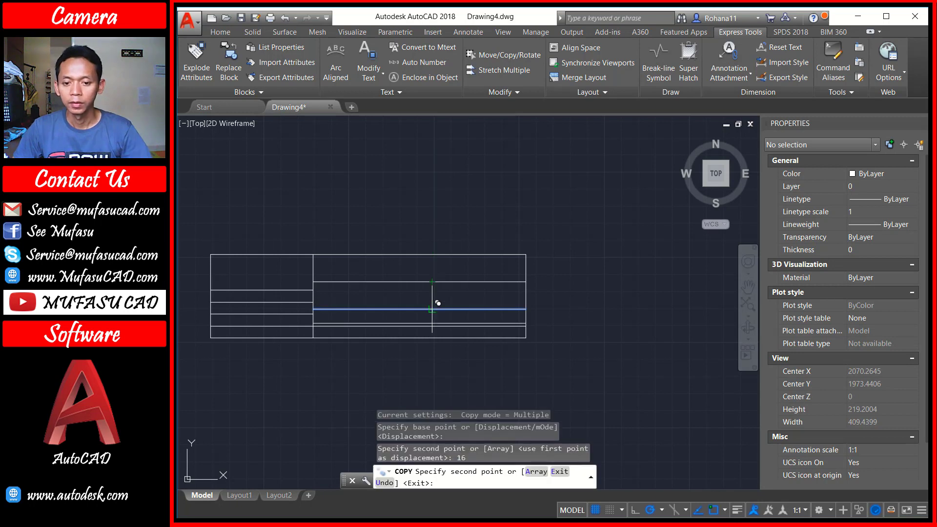
key(Escape)
scroll(370, 327, up, 2)
middle_drag(327, 310, 361, 288)
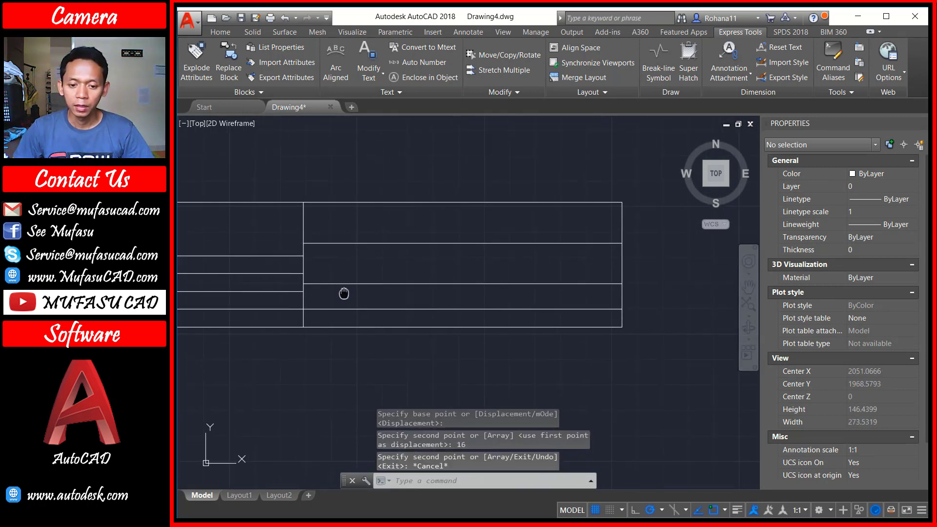
Step: Draw a short vertical line in the bottom row and move it 50 units left
text(L)
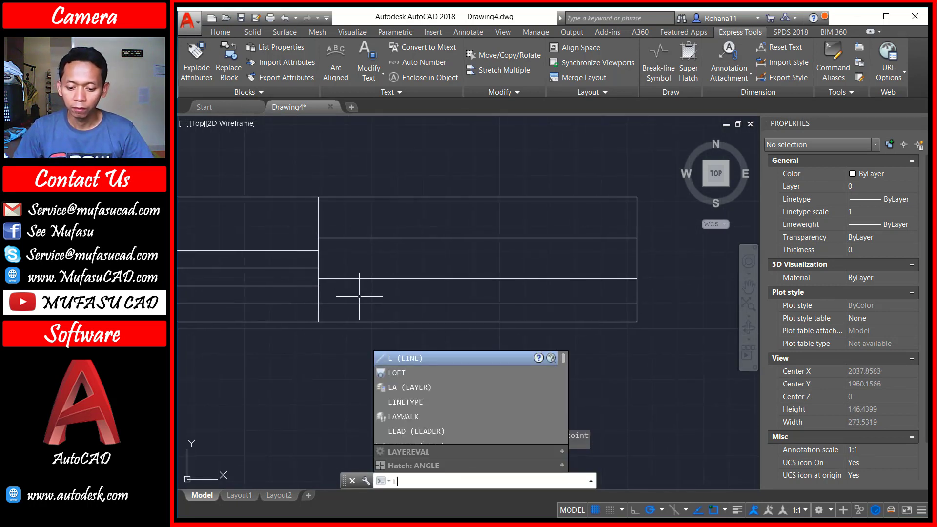
key(Return)
click(637, 321)
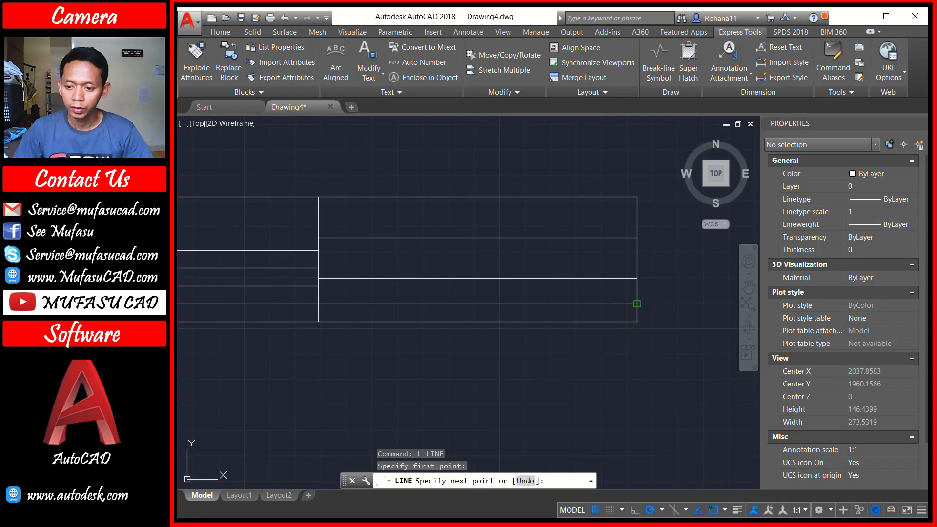
click(637, 303)
key(Return)
text(m)
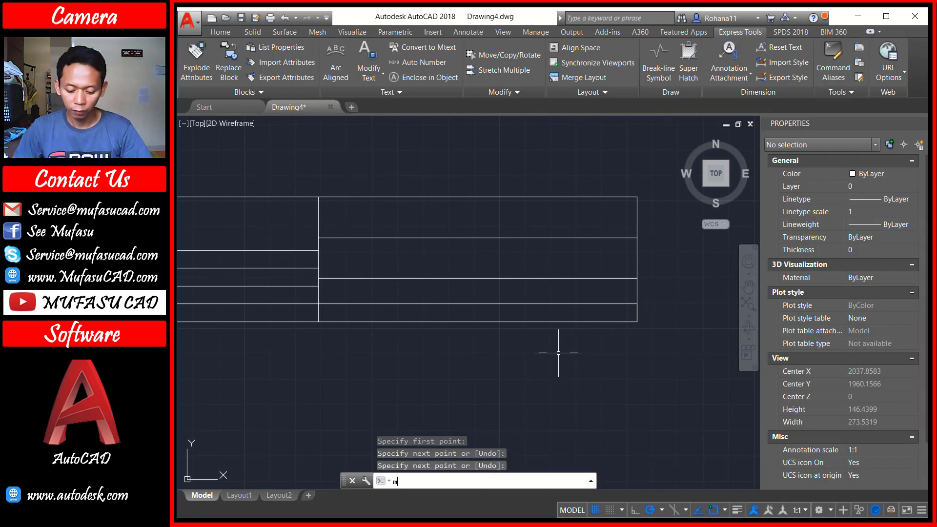
key(Return)
key(Return)
key(Return)
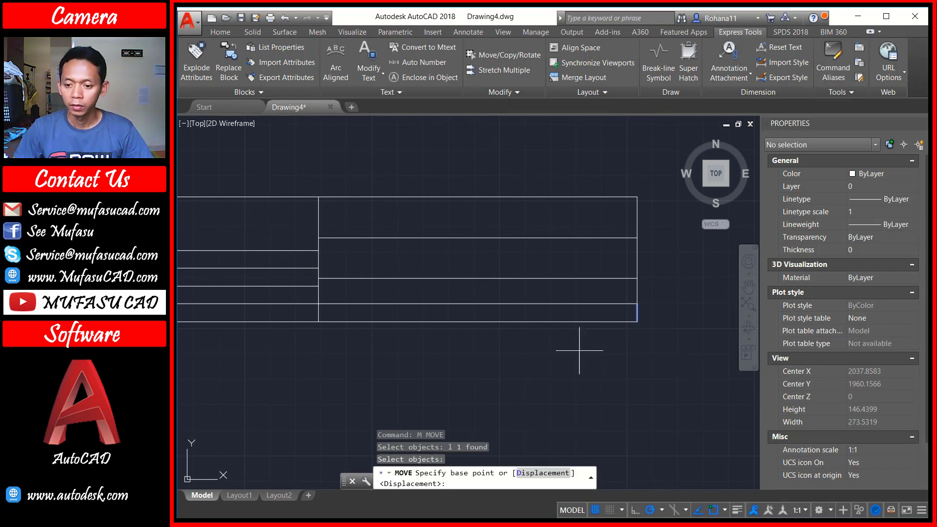
click(579, 350)
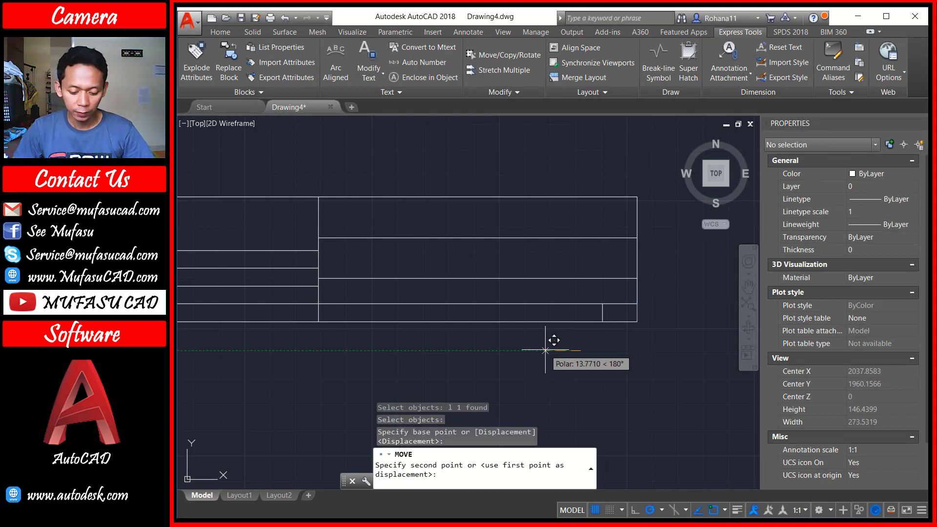
text(50)
key(Return)
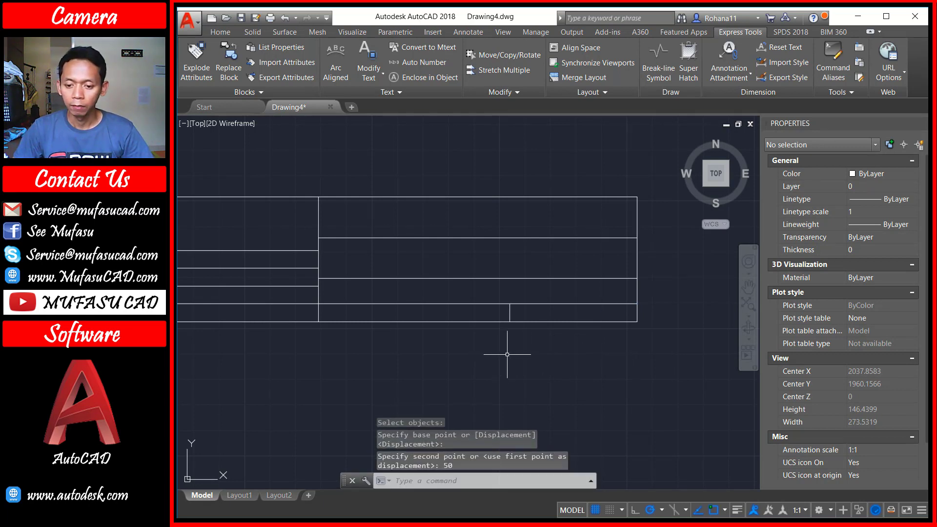
Step: Copy that bottom-row divider 45 units to the left
text(co)
key(Return)
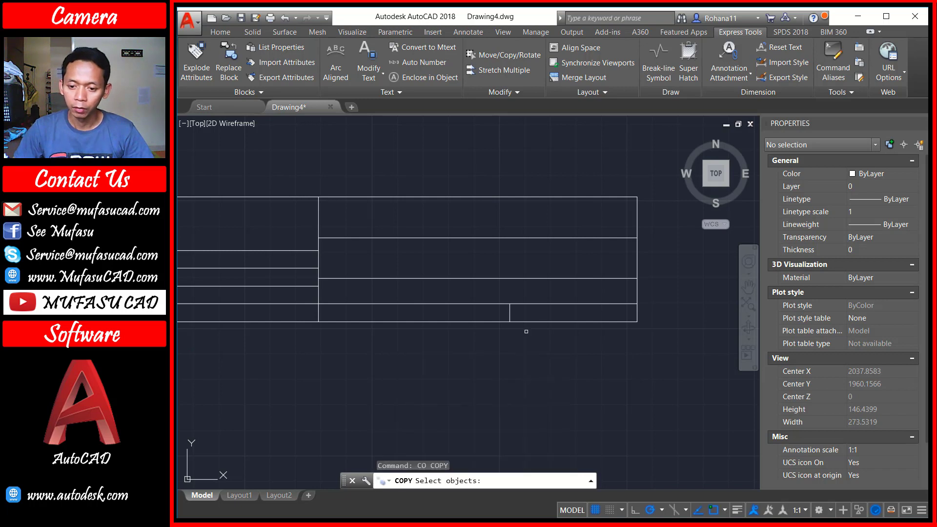
click(515, 316)
click(490, 307)
key(Return)
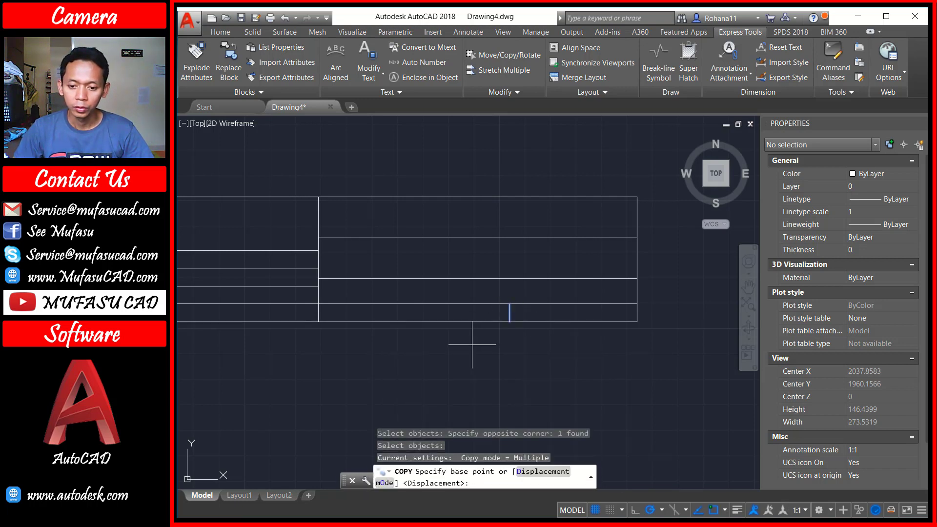
click(471, 344)
text(45)
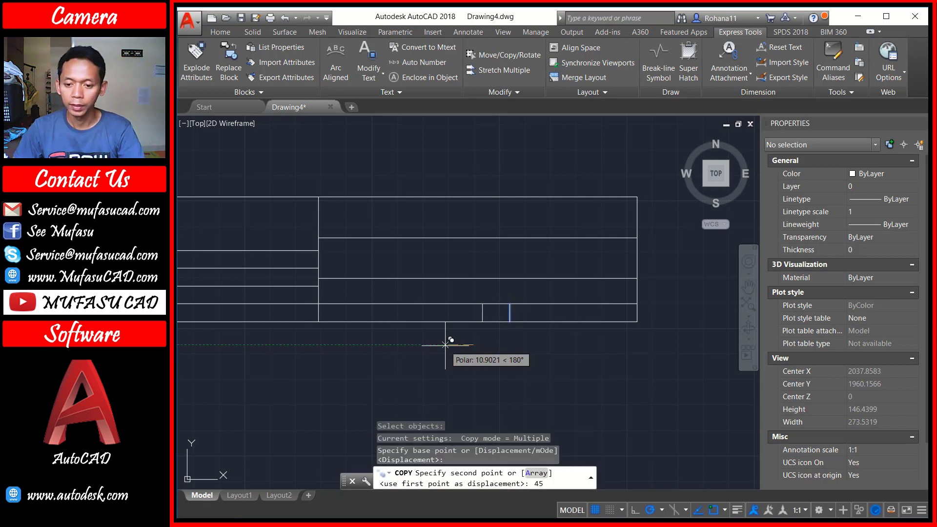
key(Return)
key(Return)
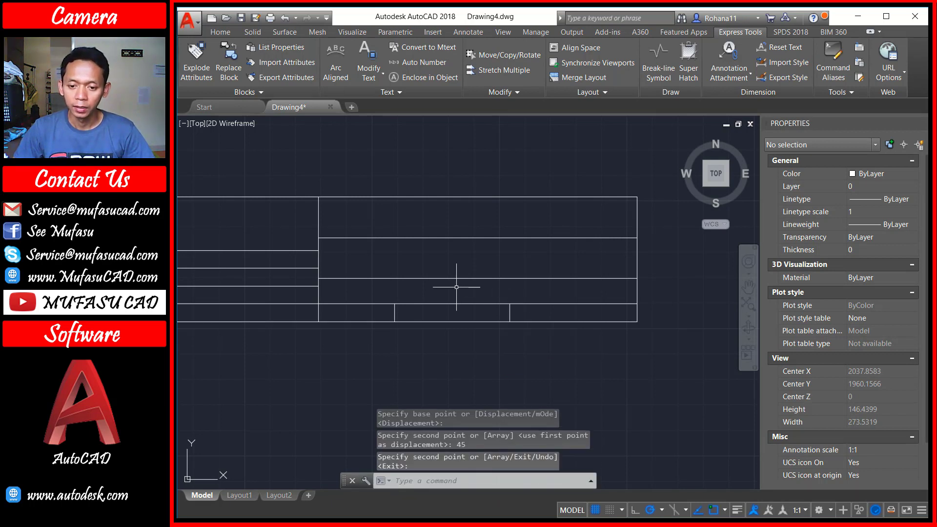
scroll(436, 292, up, 2)
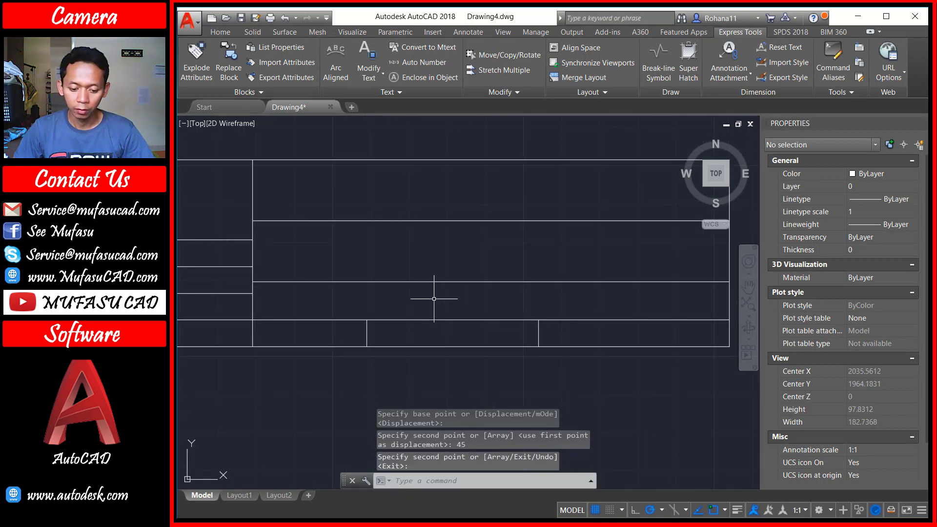
Step: Draw a vertical divider in the second row and move it 10 units right
text(l)
key(Return)
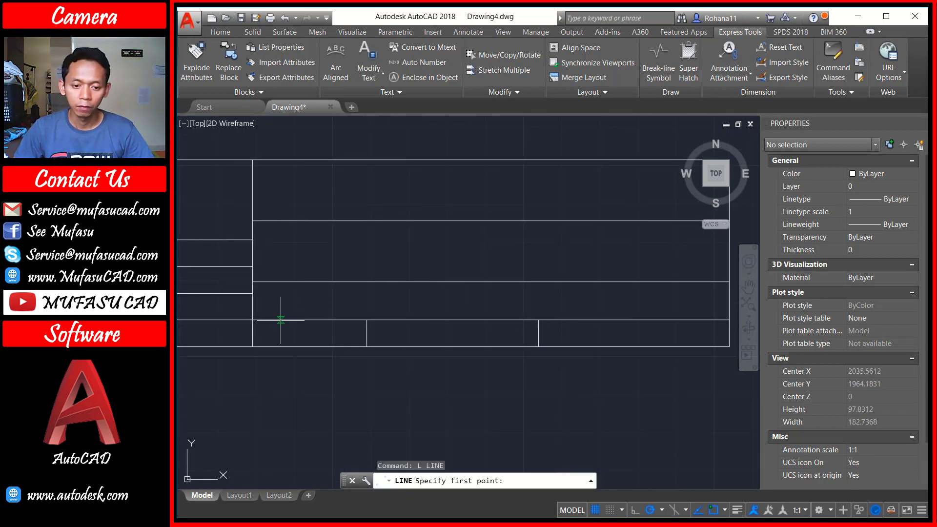
click(252, 320)
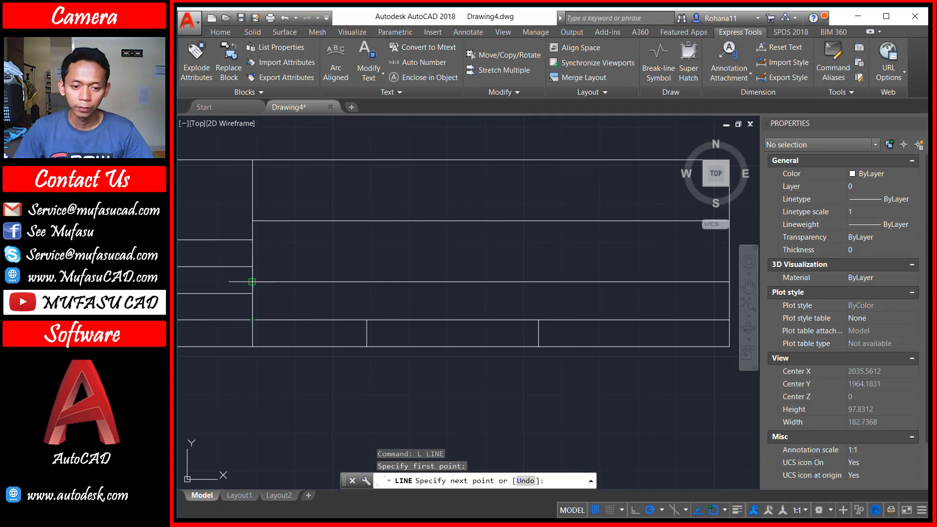
click(251, 282)
key(Return)
key(Return)
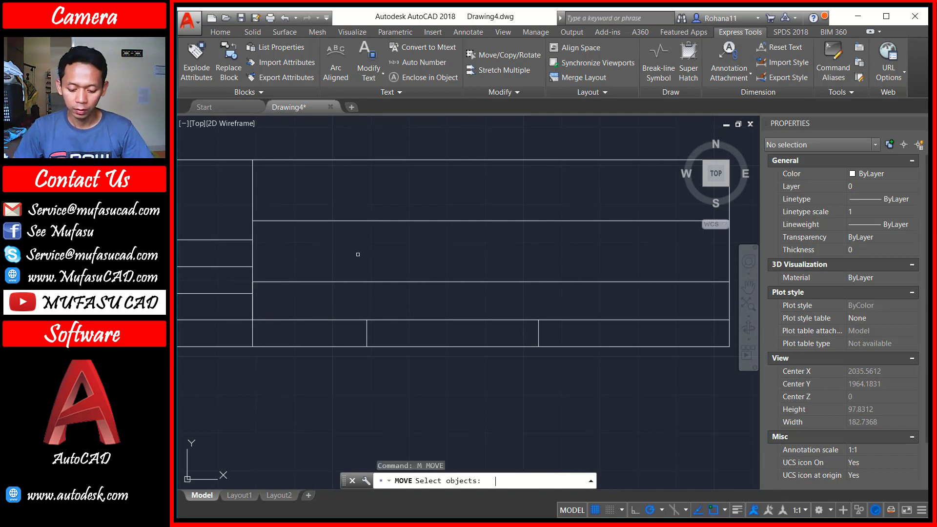
text(l)
key(Return)
key(Return)
click(339, 248)
text(10)
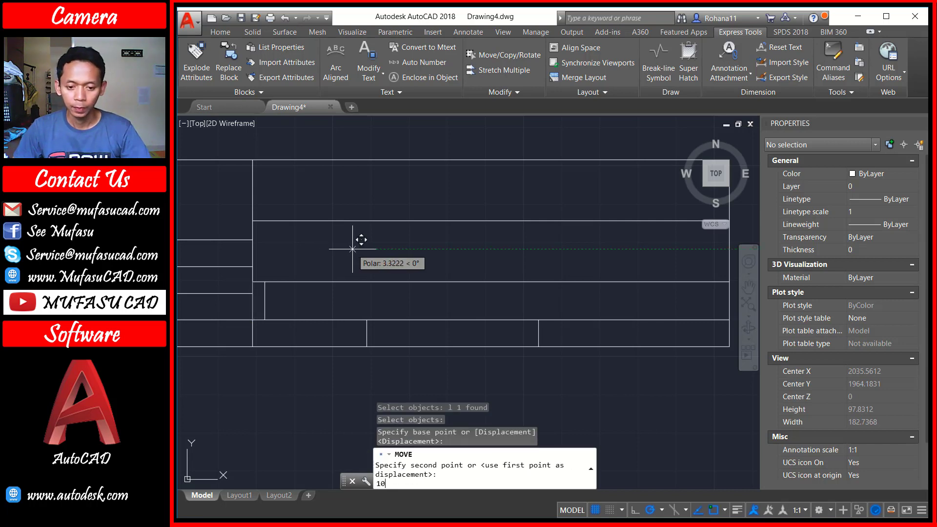
text(0)
key(Return)
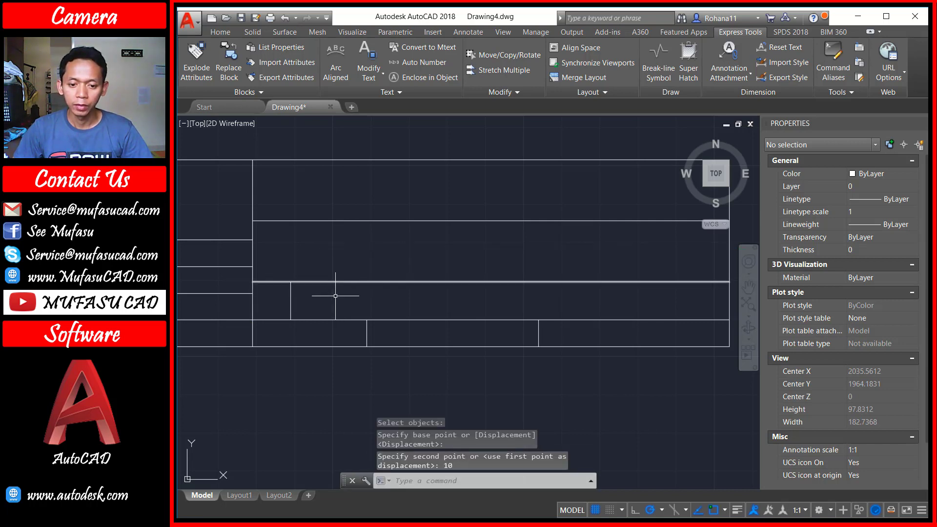
key(Return)
click(305, 309)
key(Escape)
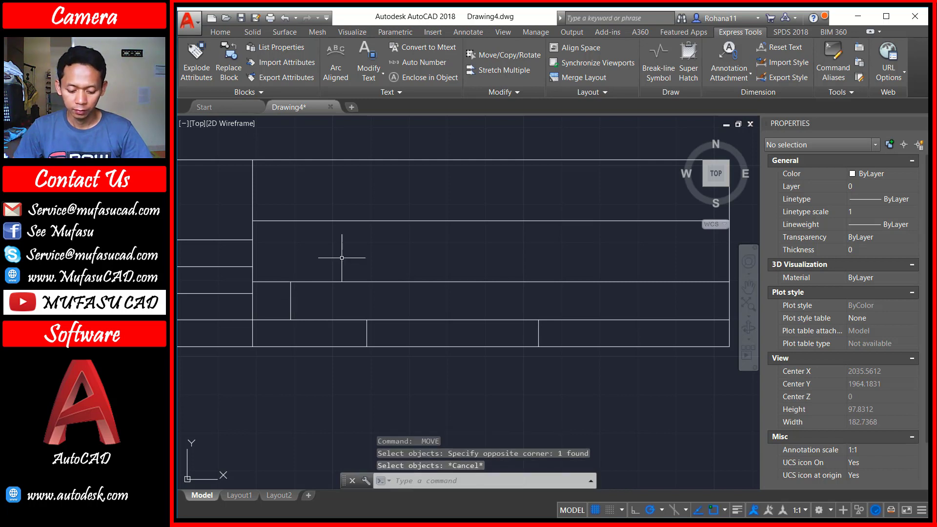
Step: Copy the second-row divider 35 units to the right
text(co)
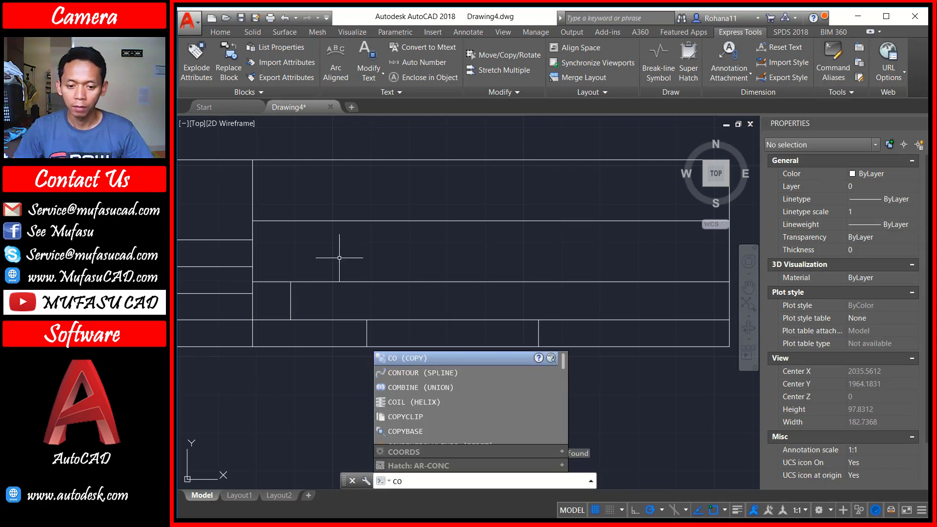
key(Return)
click(318, 287)
click(272, 313)
key(Return)
click(319, 250)
text(35)
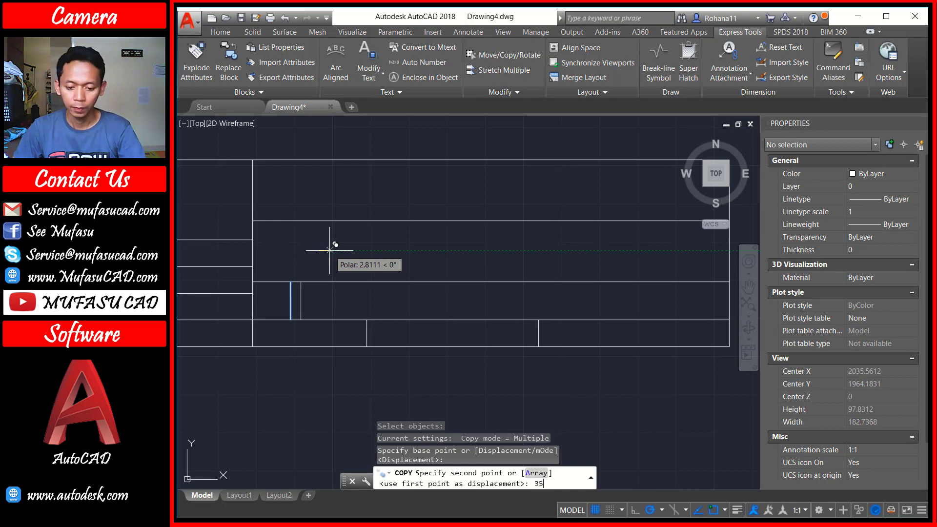
key(Return)
key(Return)
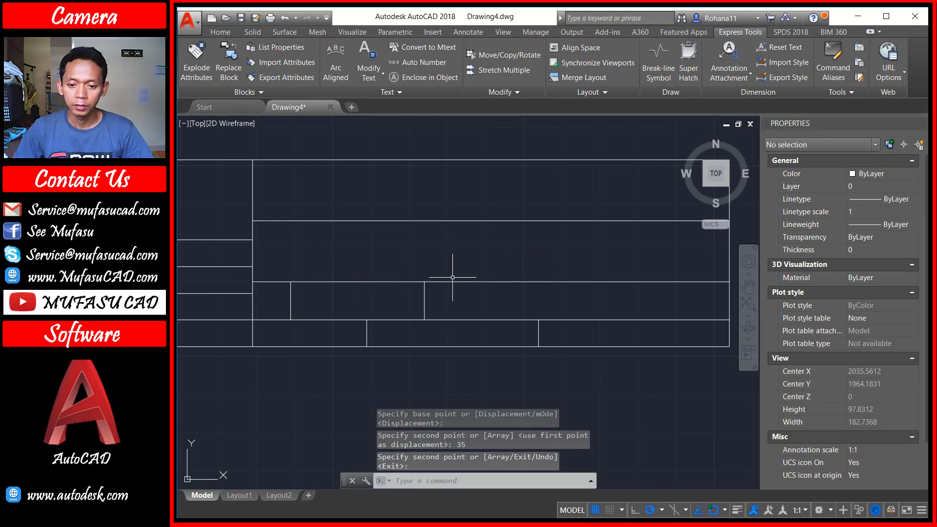
Step: Copy the divider 70 units over and recentre the whole title block
key(Return)
click(452, 313)
click(405, 283)
key(Return)
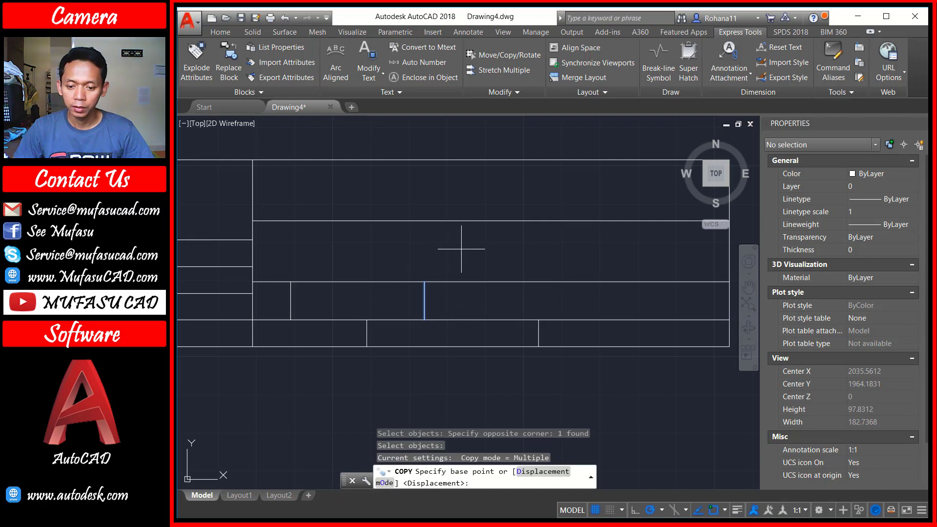
click(467, 251)
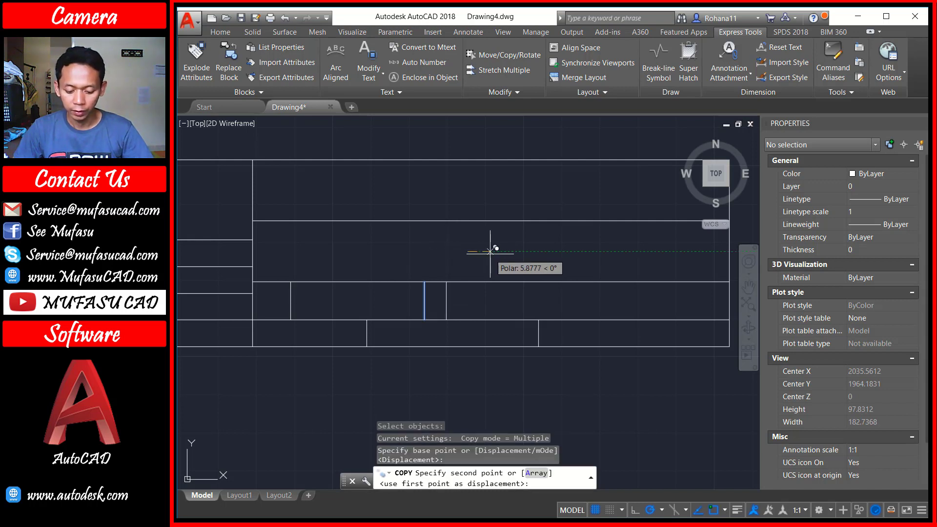
text(70)
key(Return)
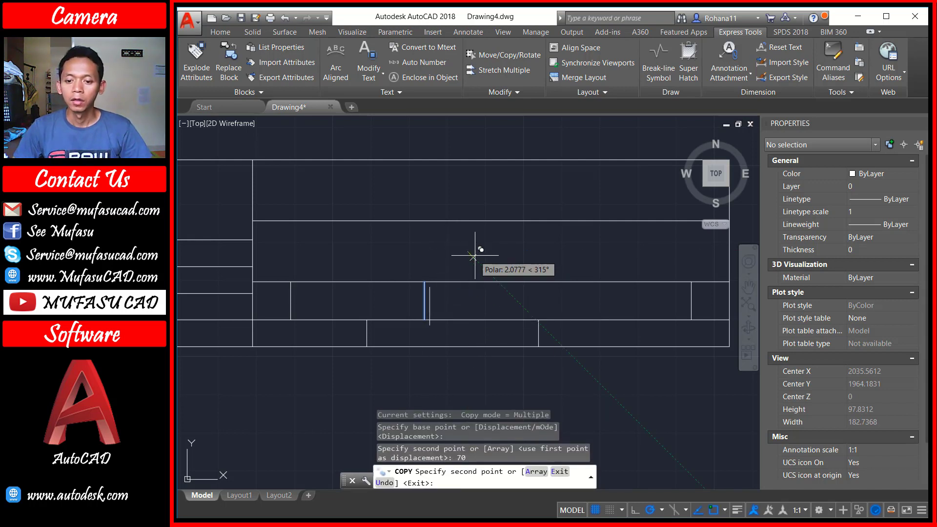
key(Return)
scroll(485, 246, down, 1)
scroll(418, 237, down, 2)
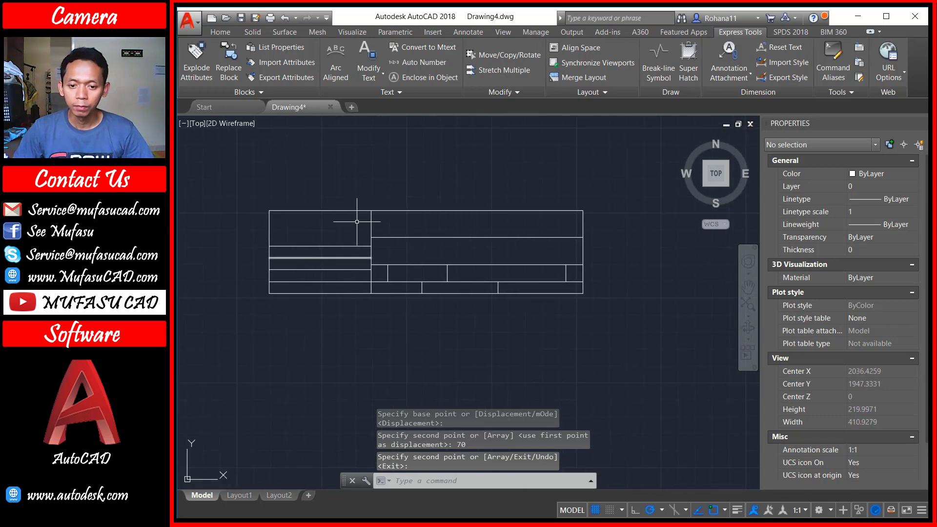
scroll(292, 270, up, 2)
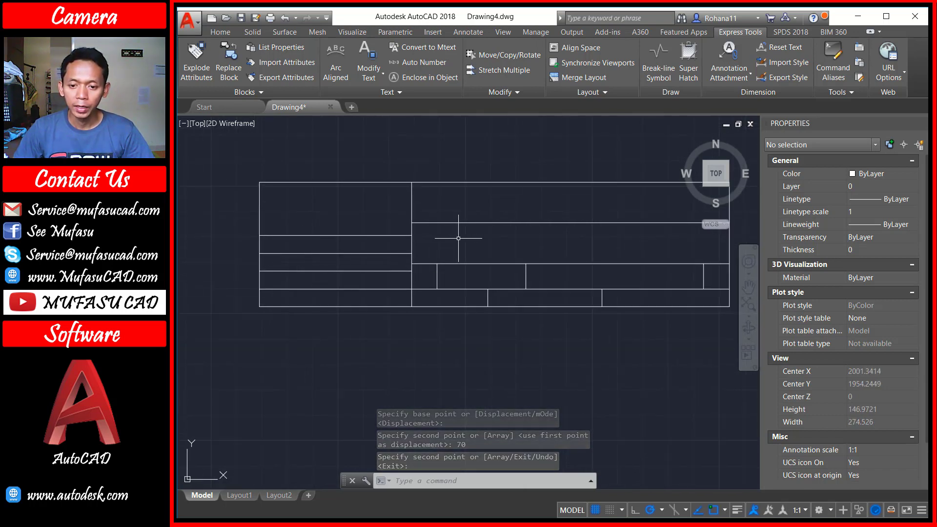
middle_drag(458, 239, 437, 270)
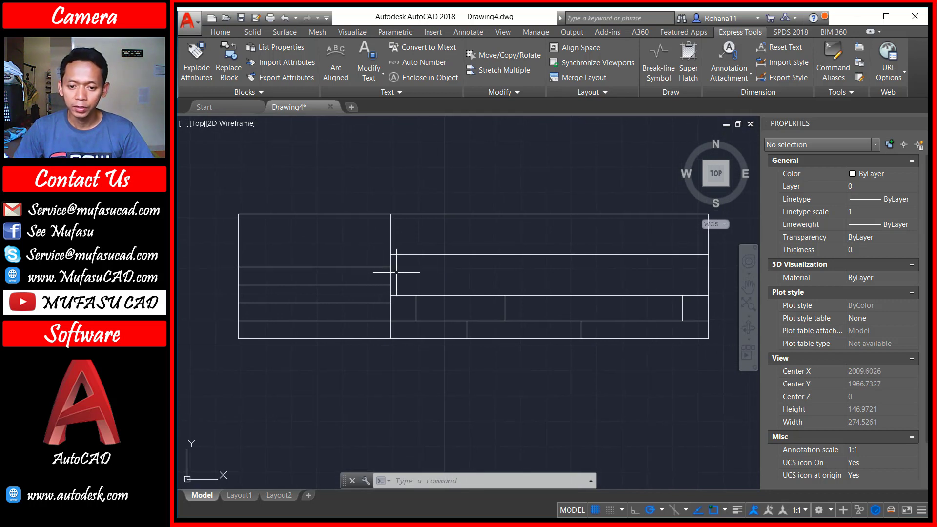
Step: Create an MText label reading 'DRAFTED BY:' in the left row under the large top cell
text(mt)
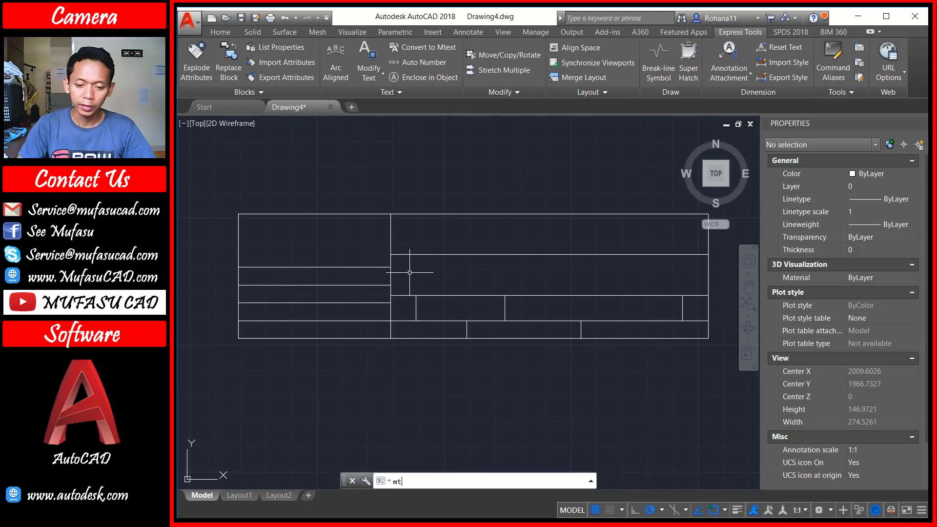
text(ext)
key(Return)
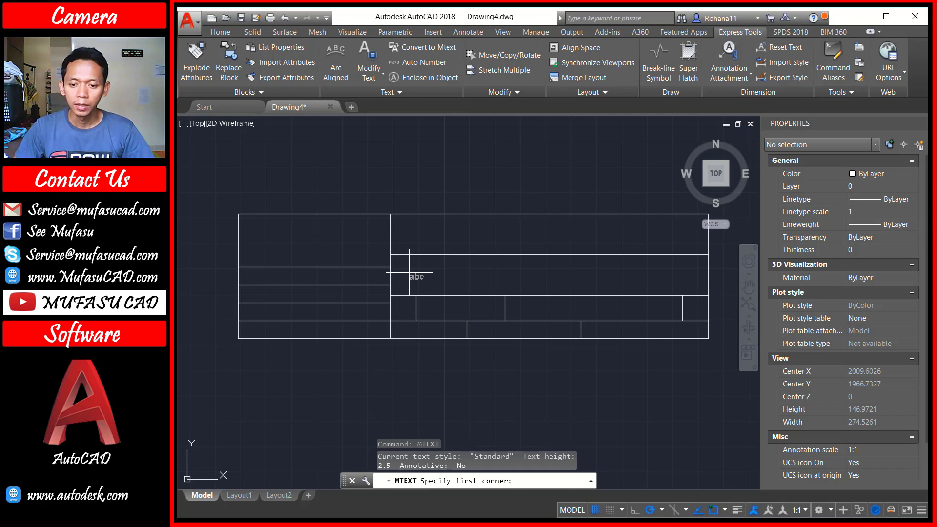
scroll(246, 275, up, 2)
scroll(247, 275, up, 3)
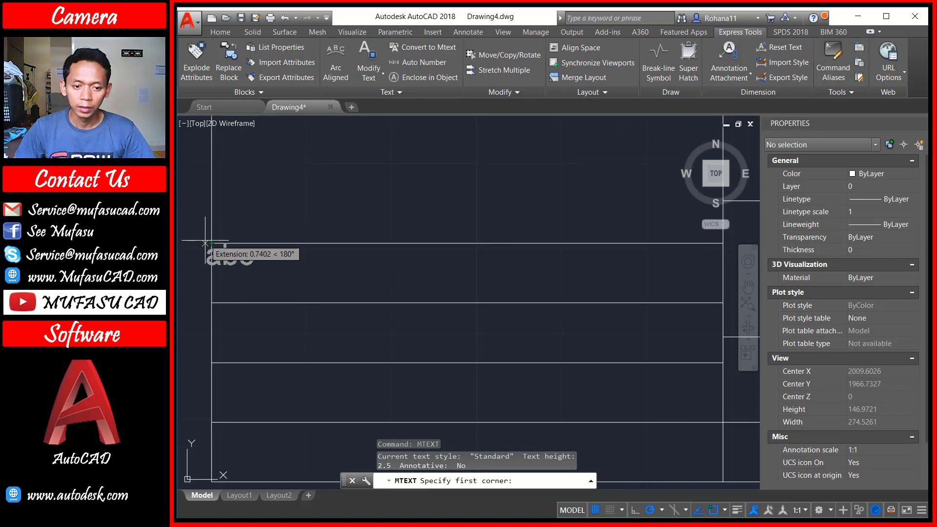
click(211, 243)
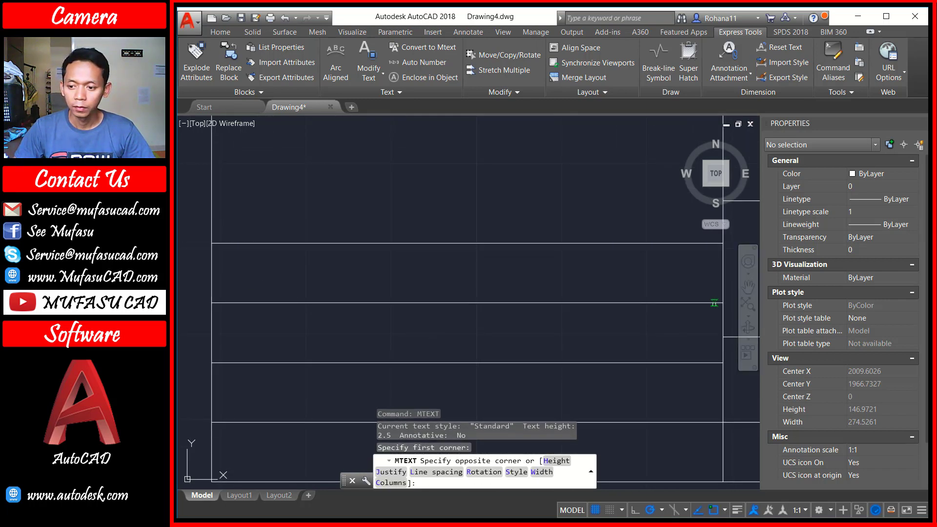
click(467, 291)
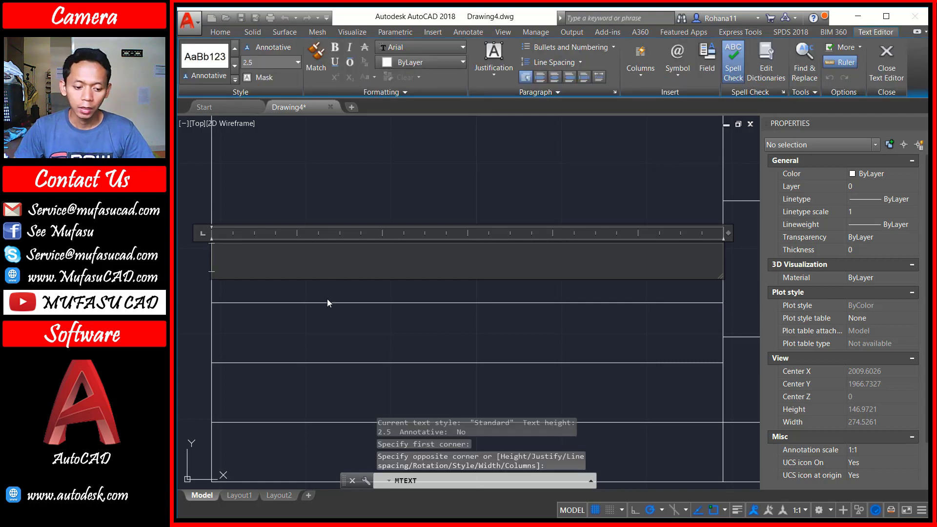
text(Df)
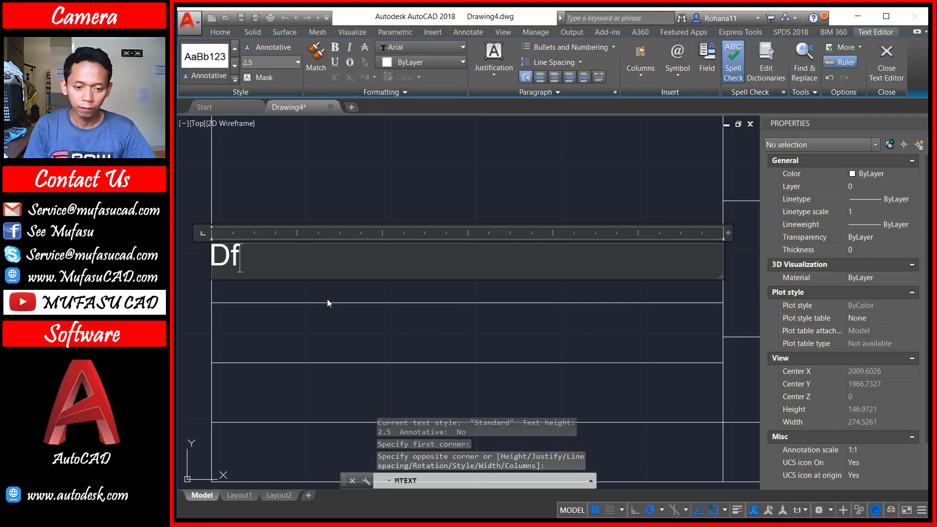
key(BackSpace)
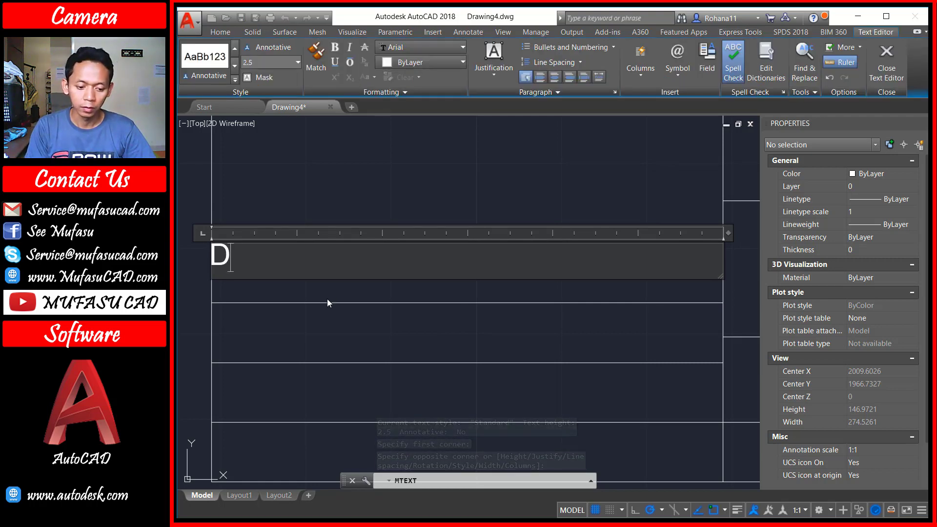
text(RAFT)
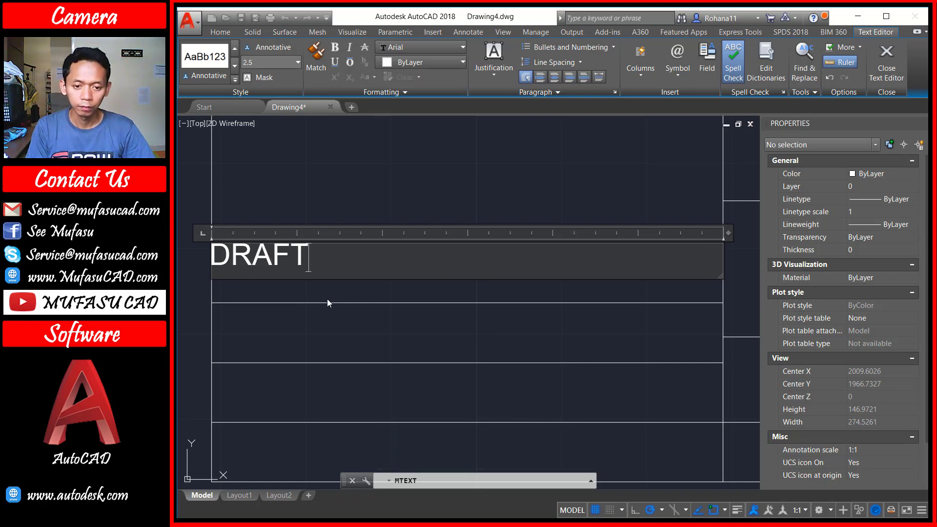
text(ED BY:)
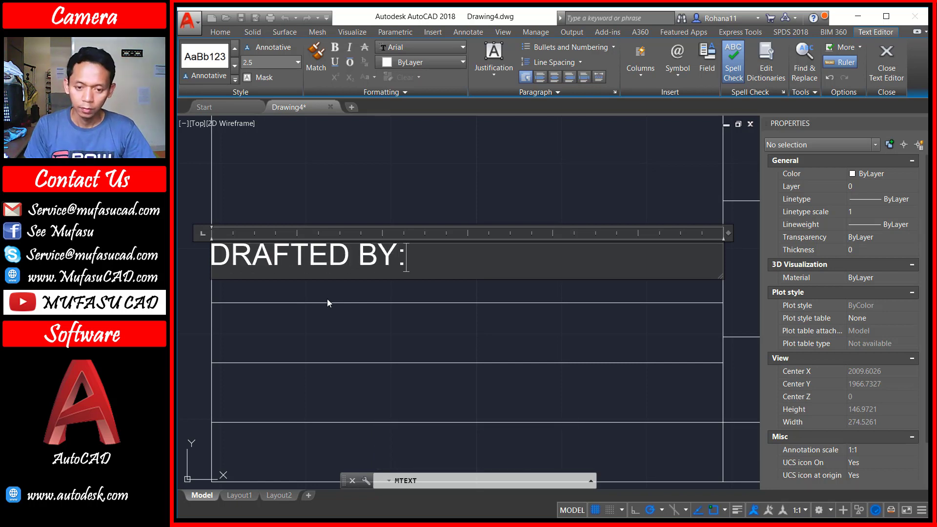
click(432, 157)
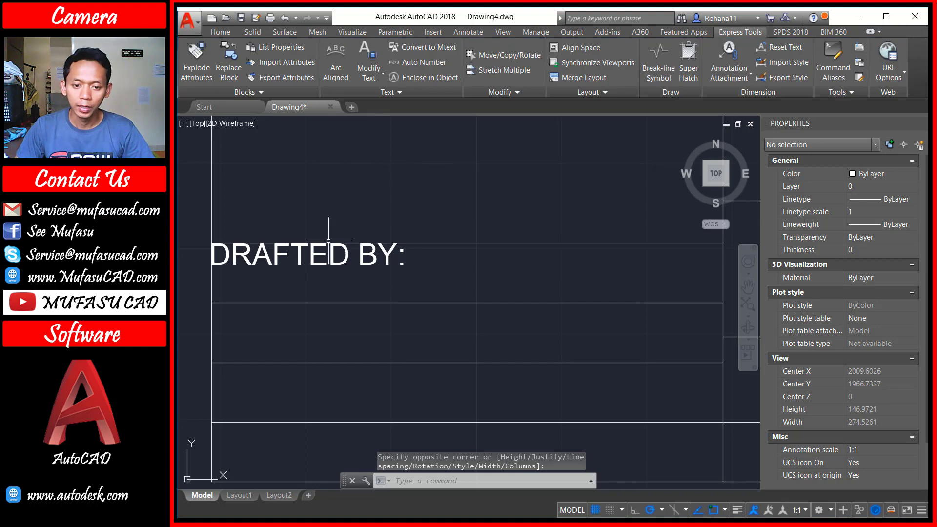
Step: Set the DRAFTED BY: label's text height to 2 in Properties
click(333, 267)
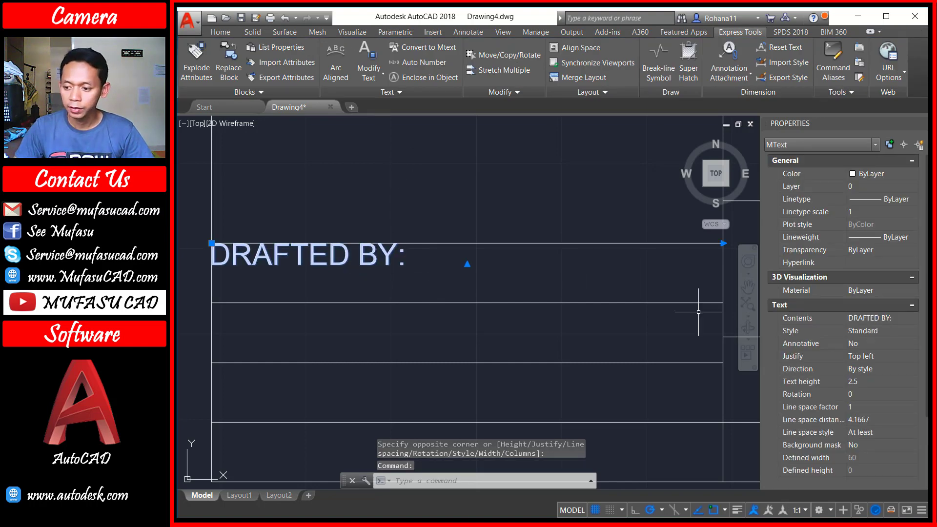
click(861, 384)
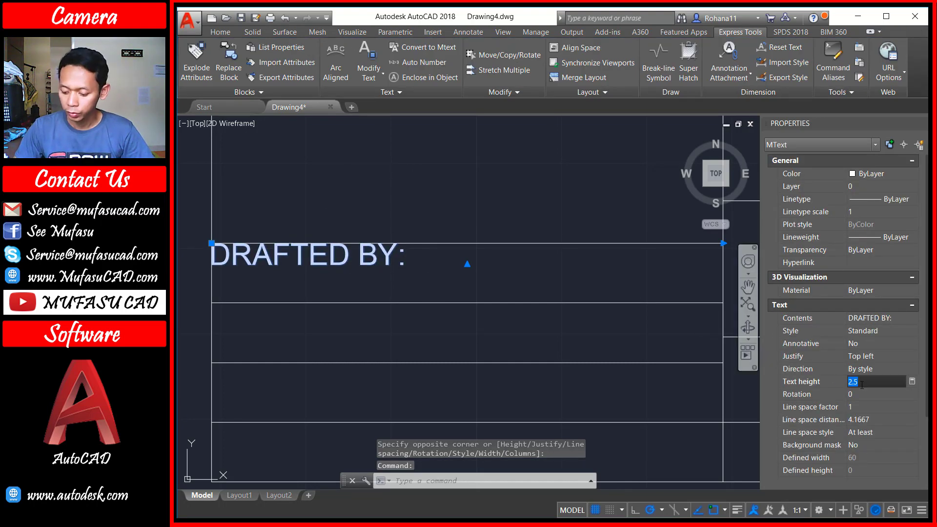
text(2)
click(867, 393)
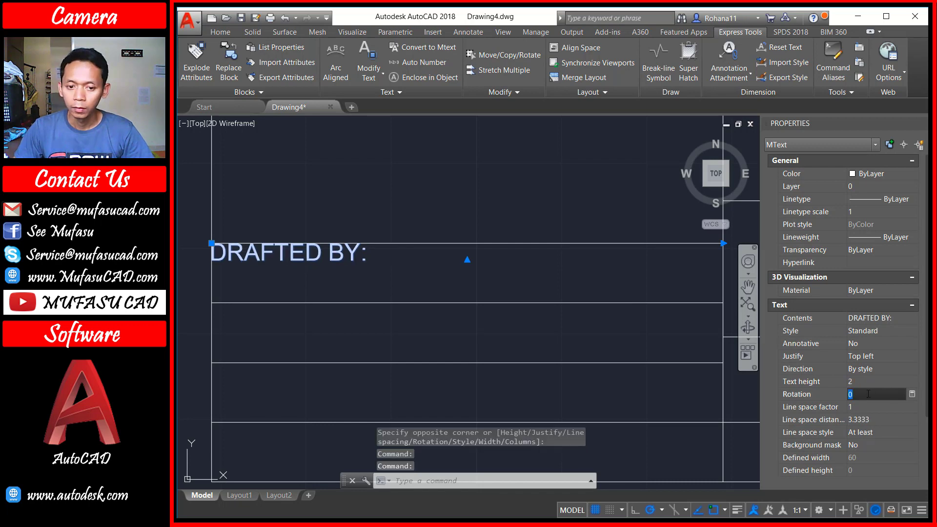
Step: Move the DRAFTED BY: label lower and slightly right so it sits inside its row
text(m)
key(Return)
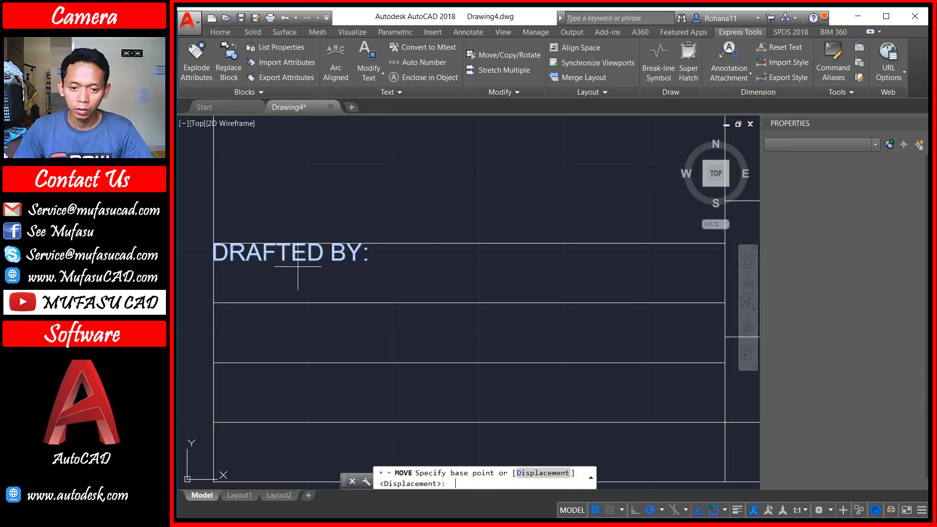
click(390, 172)
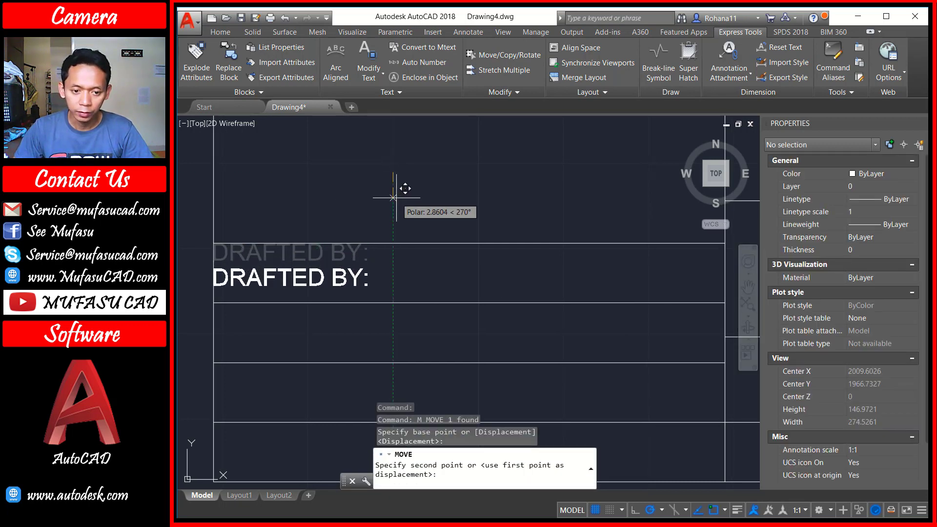
key(Escape)
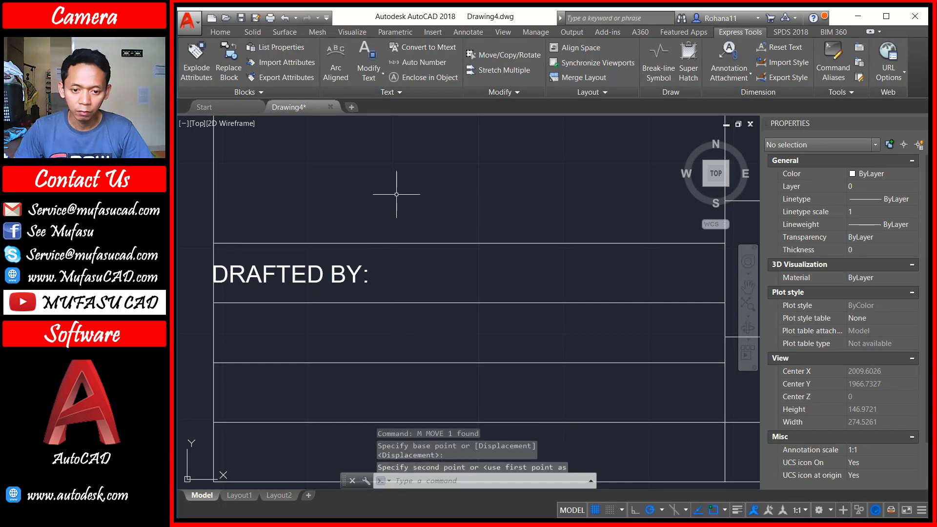
key(Return)
click(332, 270)
click(273, 292)
key(Return)
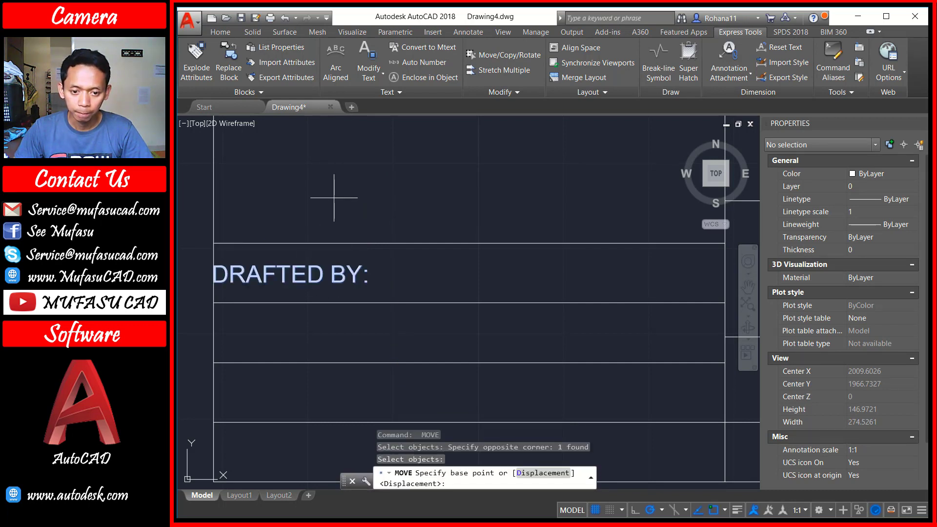
click(335, 198)
click(347, 198)
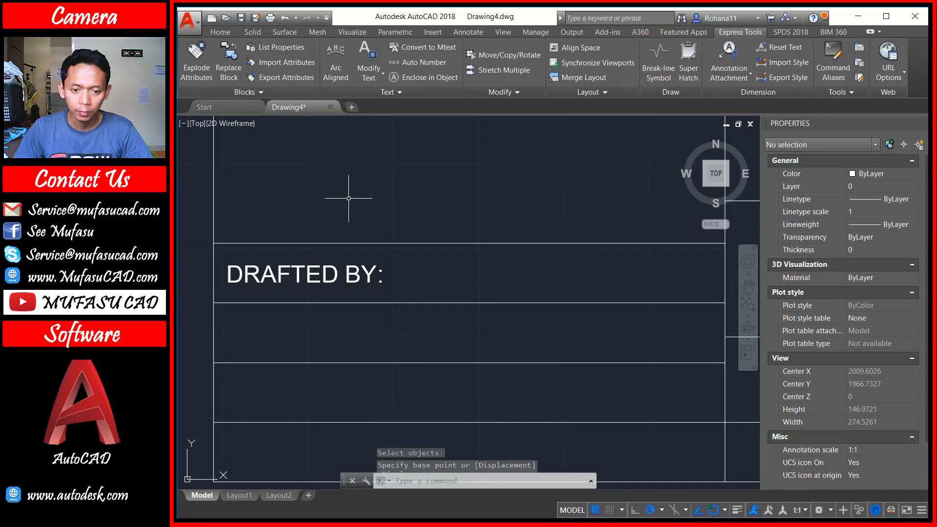
scroll(376, 264, down, 3)
middle_drag(386, 311, 368, 299)
Step: Copy the DRAFTED BY: label into the left-column rows below and the bottom-row cells
text(c)
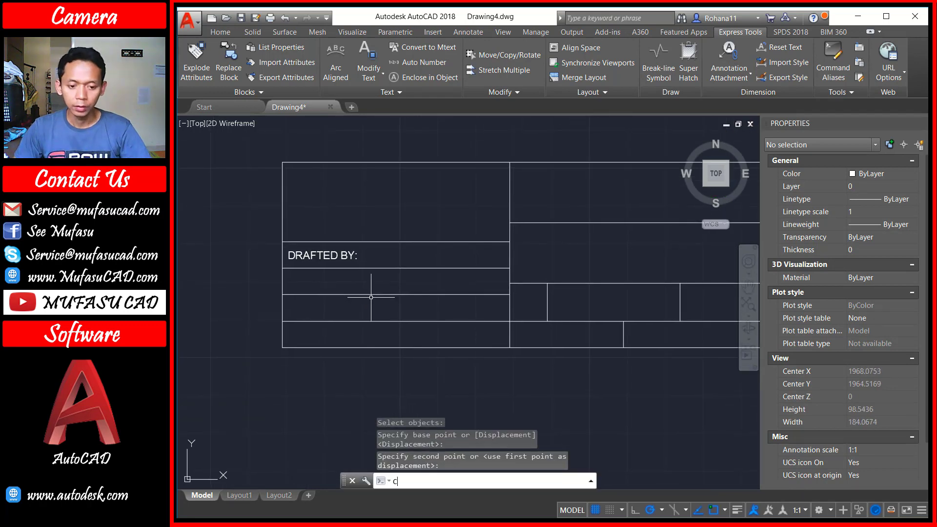
text(o)
key(Return)
click(317, 255)
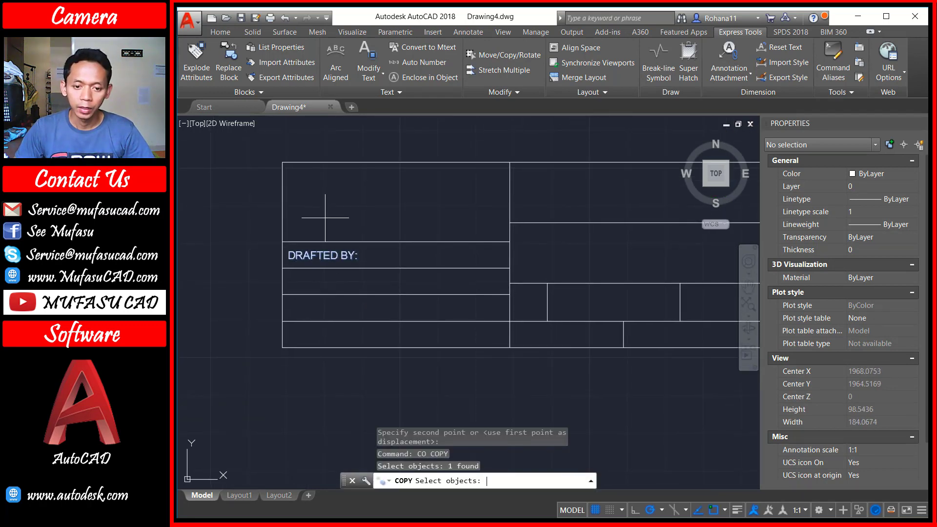
key(Return)
click(282, 241)
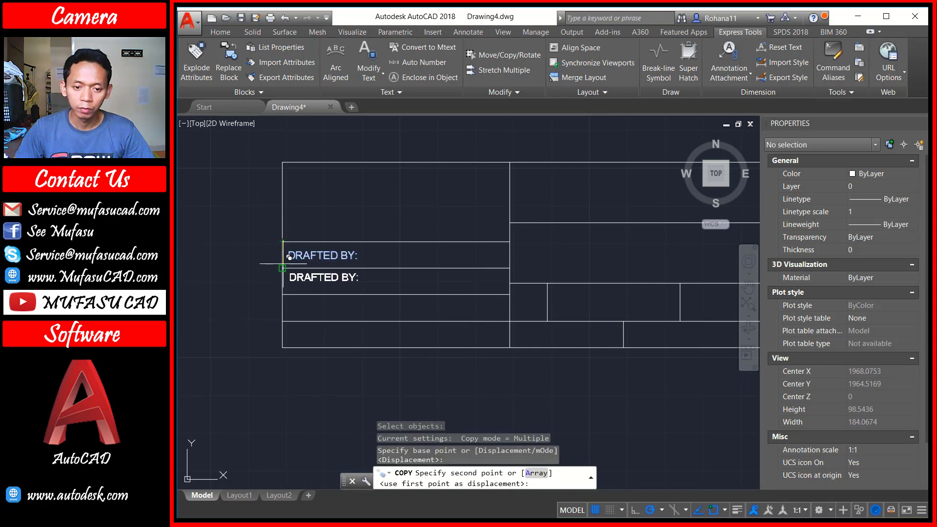
click(282, 267)
click(282, 295)
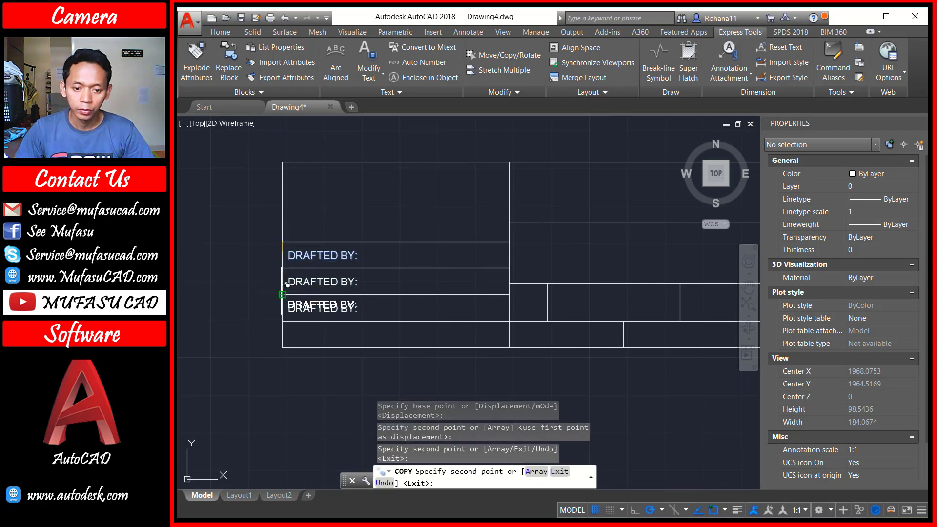
click(283, 321)
middle_drag(524, 314, 324, 284)
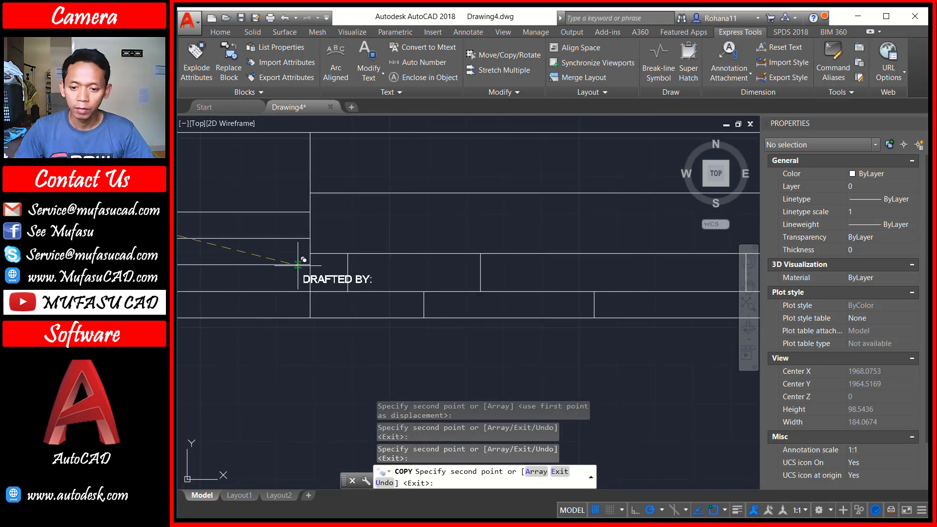
click(312, 287)
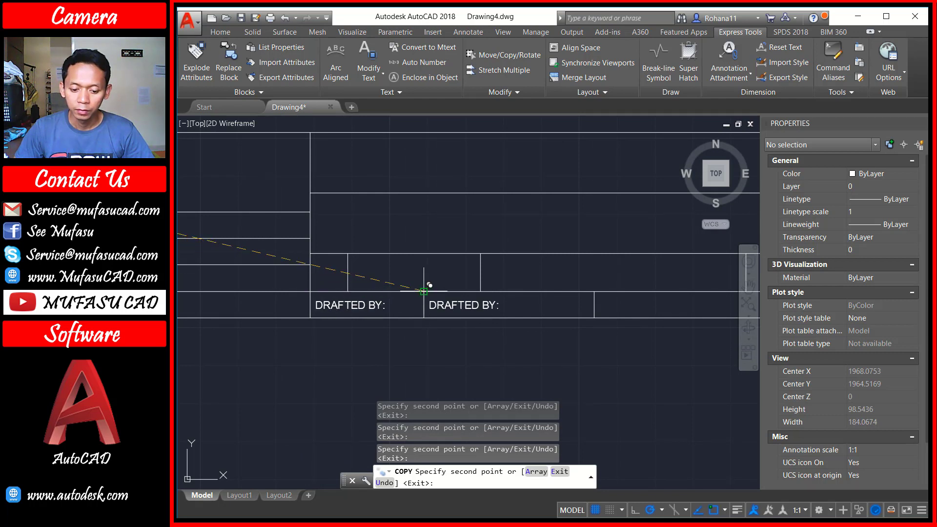
click(593, 291)
Step: Copy DRAFTED BY: into the remaining upper, upper-right and top cells
middle_drag(563, 241, 527, 243)
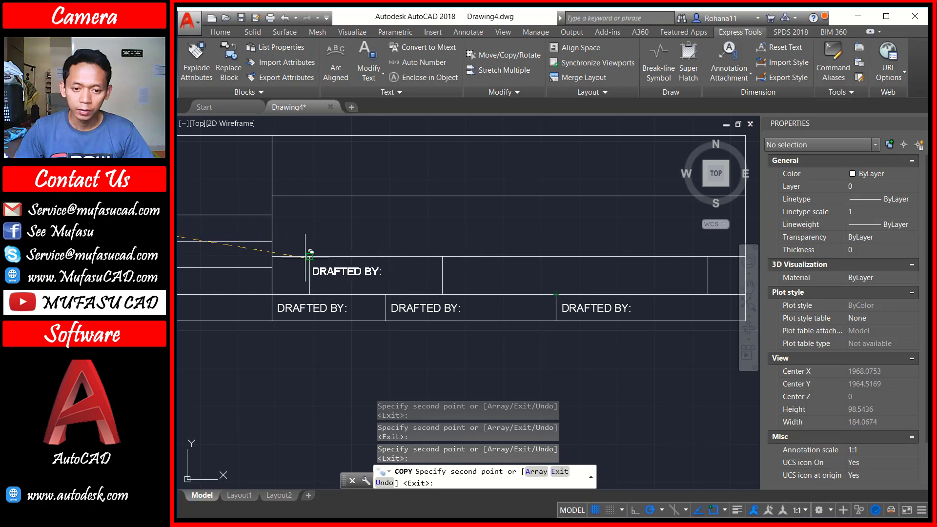
click(274, 255)
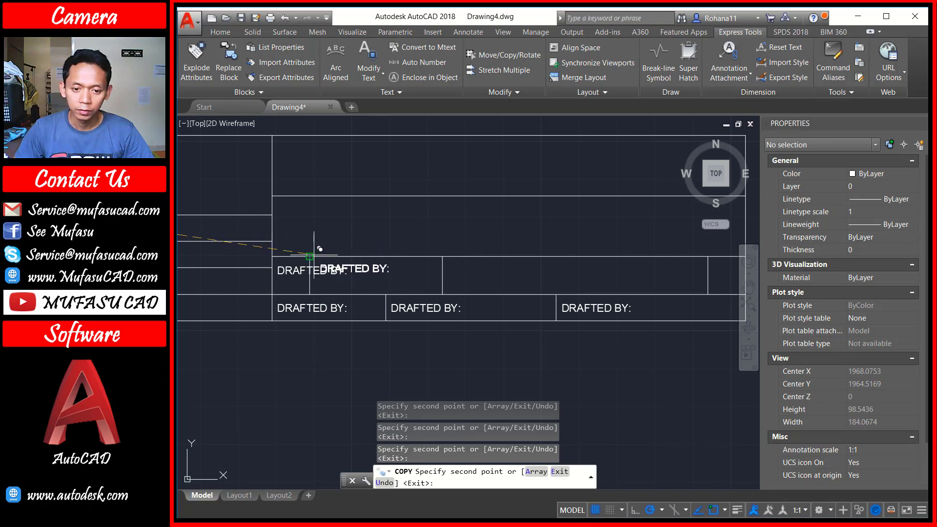
click(442, 255)
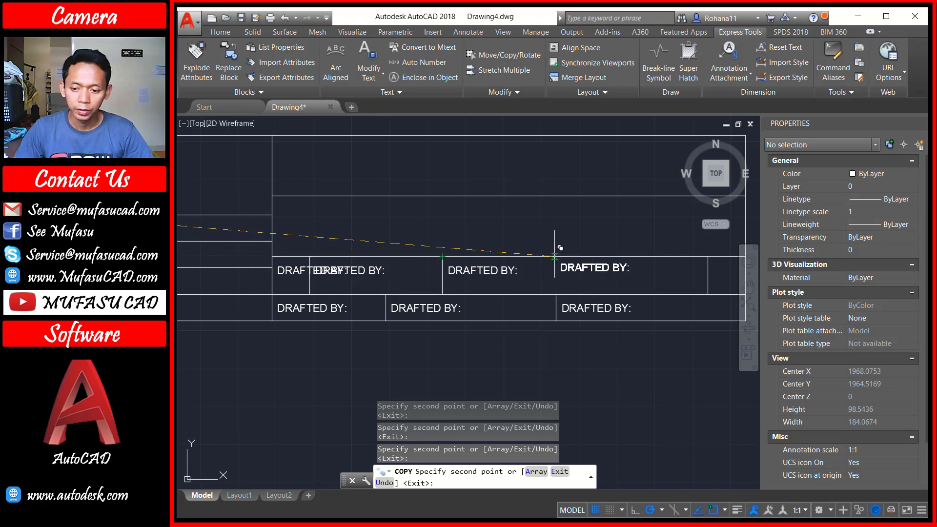
middle_drag(554, 254, 457, 264)
click(610, 266)
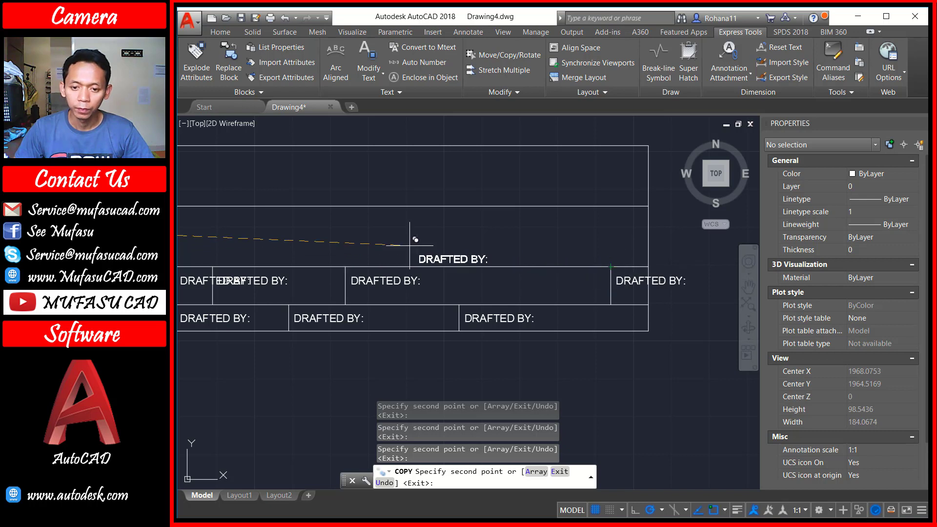
middle_drag(415, 239, 544, 267)
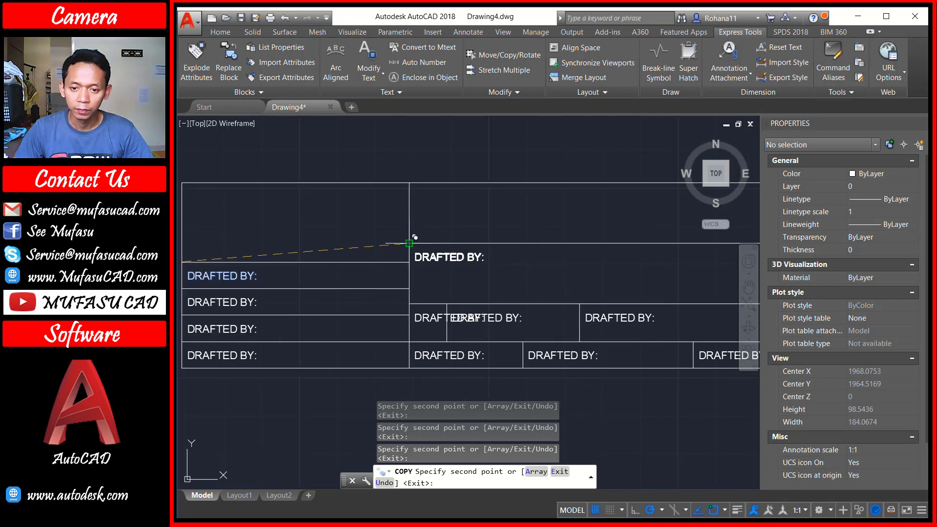
click(409, 182)
key(Return)
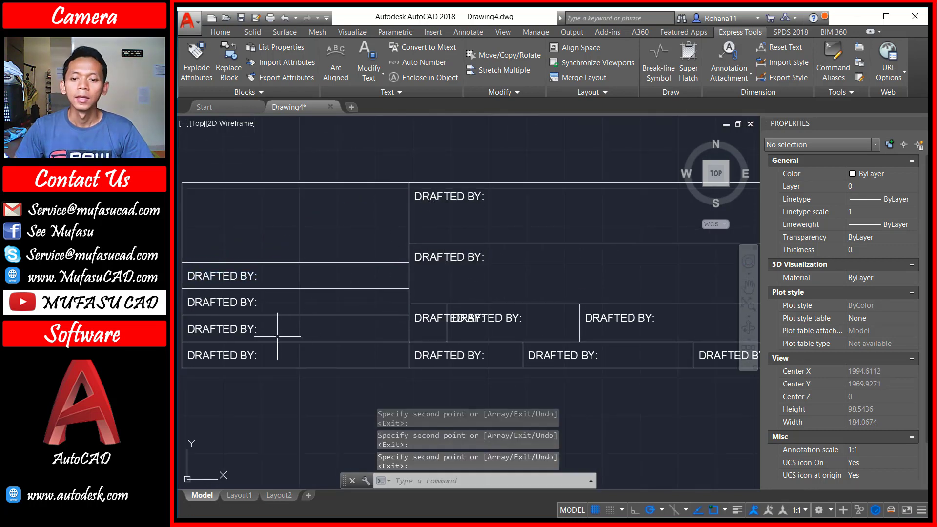
scroll(277, 336, up, 1)
scroll(341, 308, up, 1)
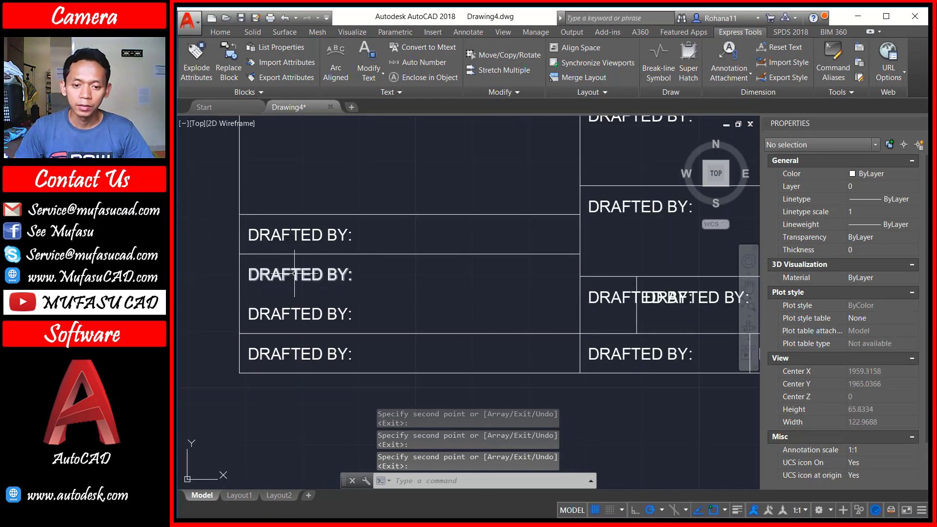
double_click(297, 273)
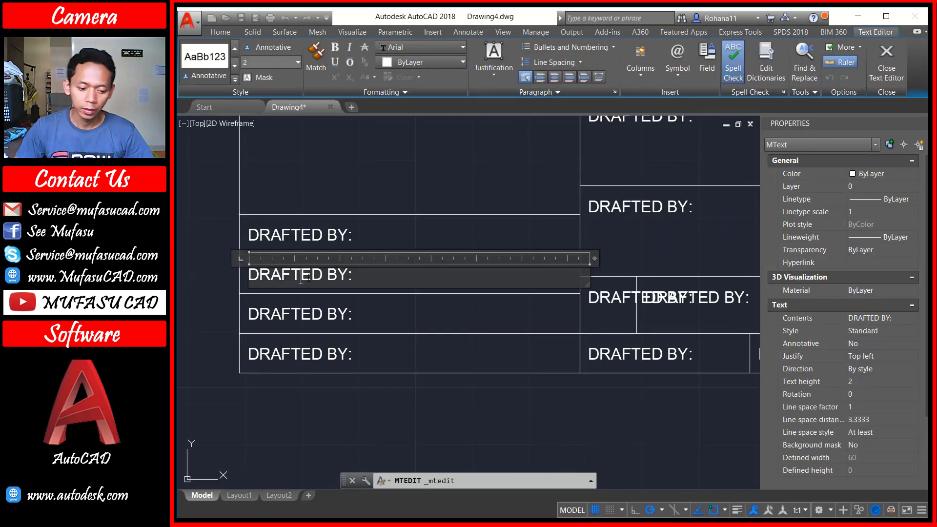
Step: Replace three left-panel DRAFTED BY: labels with ENGINEER:, ADD APPROVAL: and ADD APPROVAL:
key(ctrl+a)
text(E)
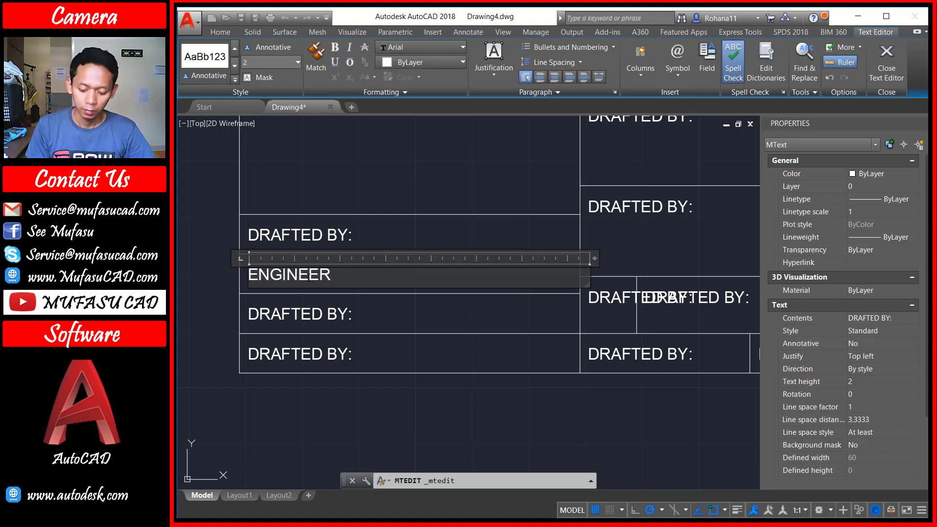
text(:)
click(339, 312)
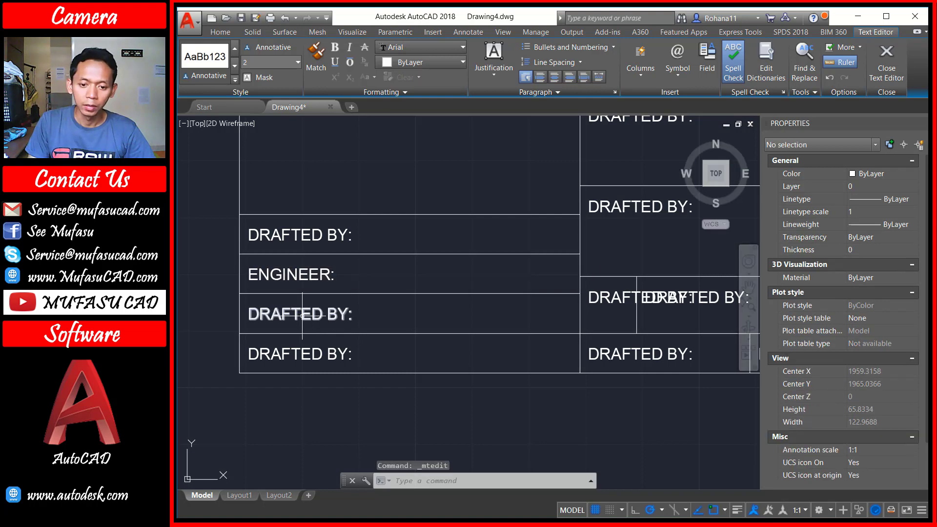
double_click(312, 314)
key(ctrl+a)
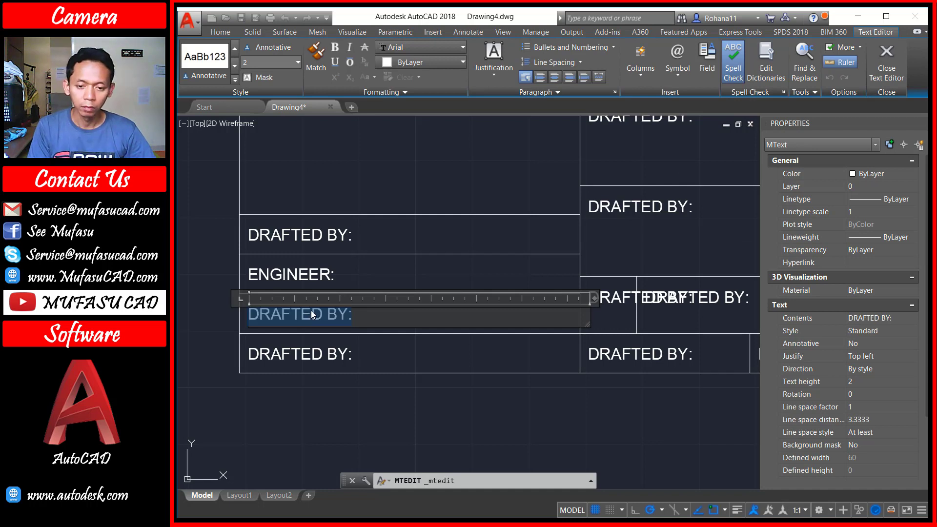
text(ADD)
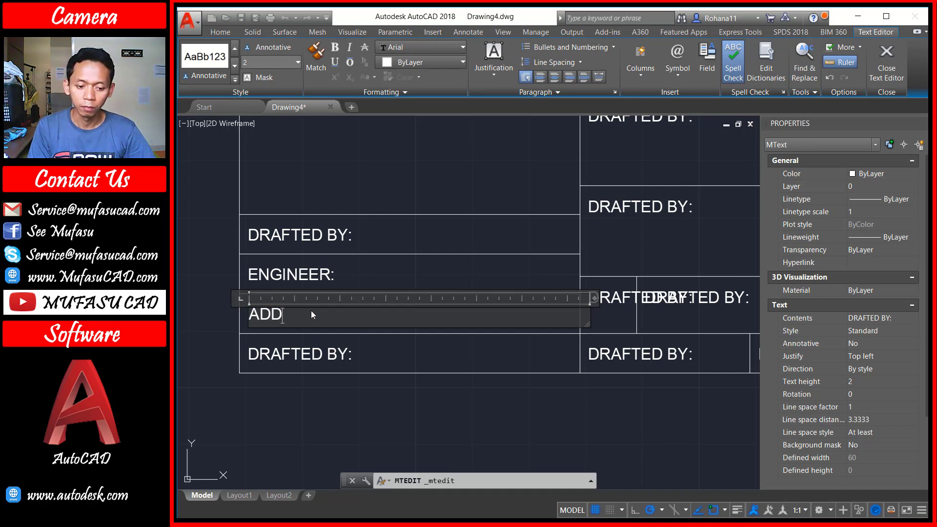
text( APPRO)
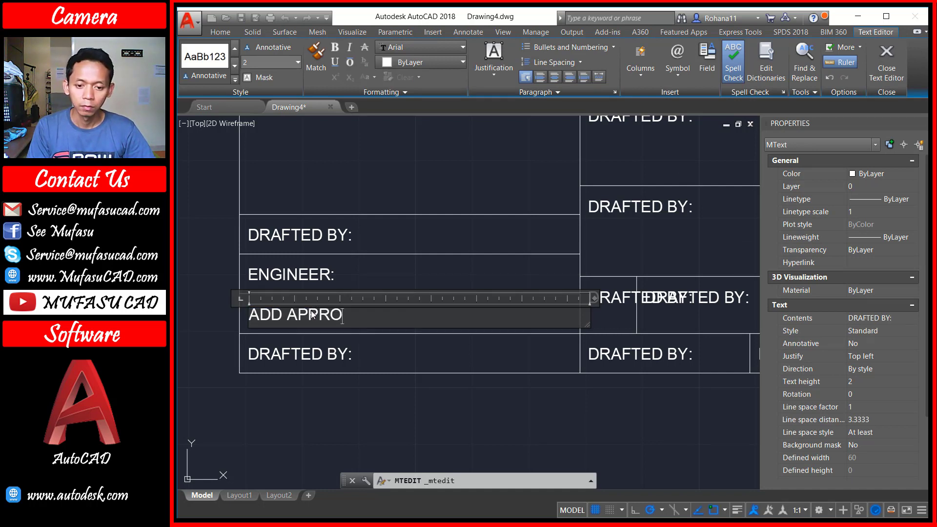
text(VAL:)
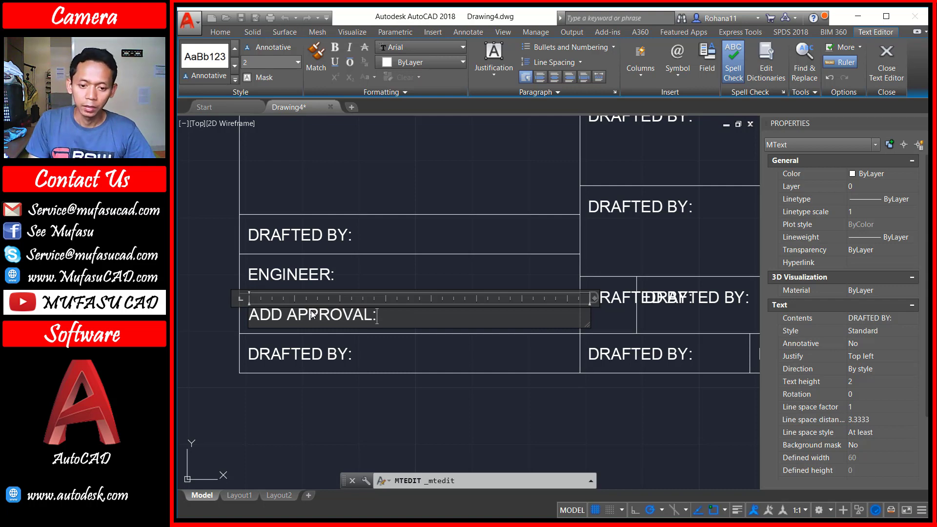
click(281, 363)
double_click(280, 362)
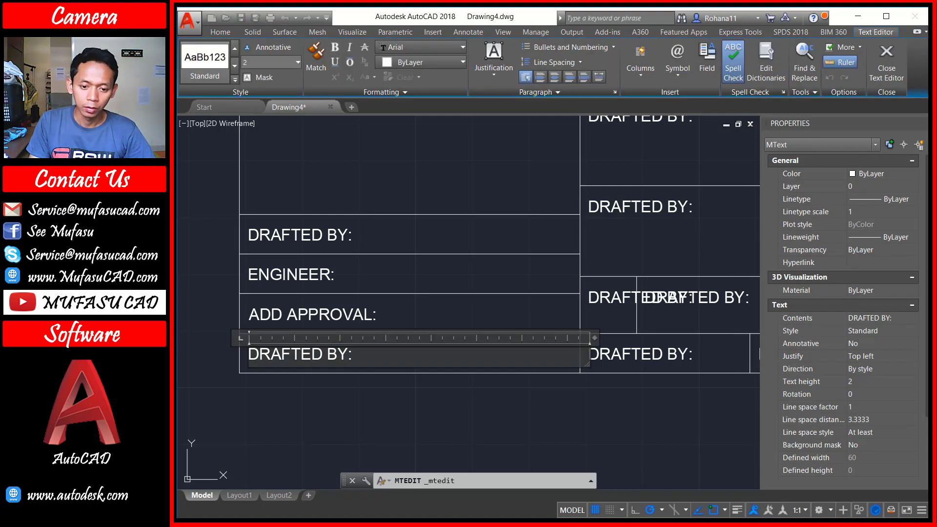
key(ctrl+a)
text(AL)
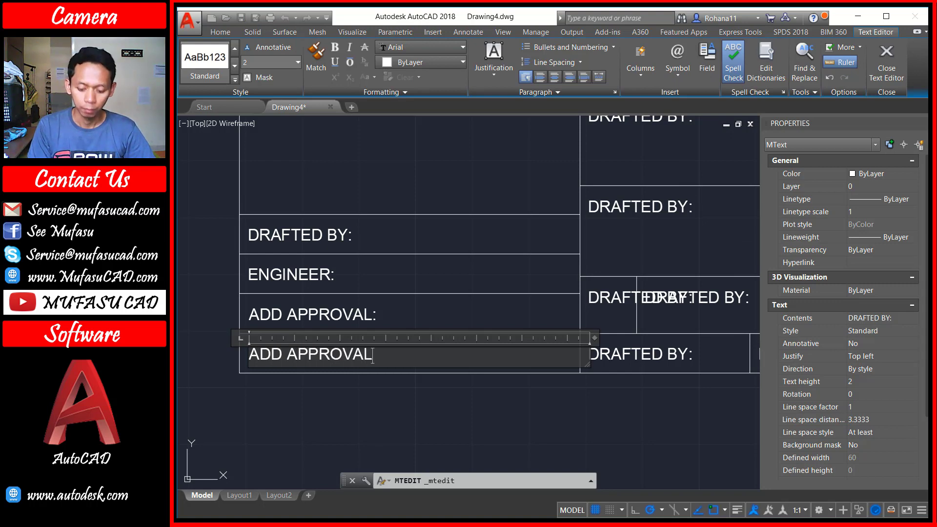
text(:)
click(664, 387)
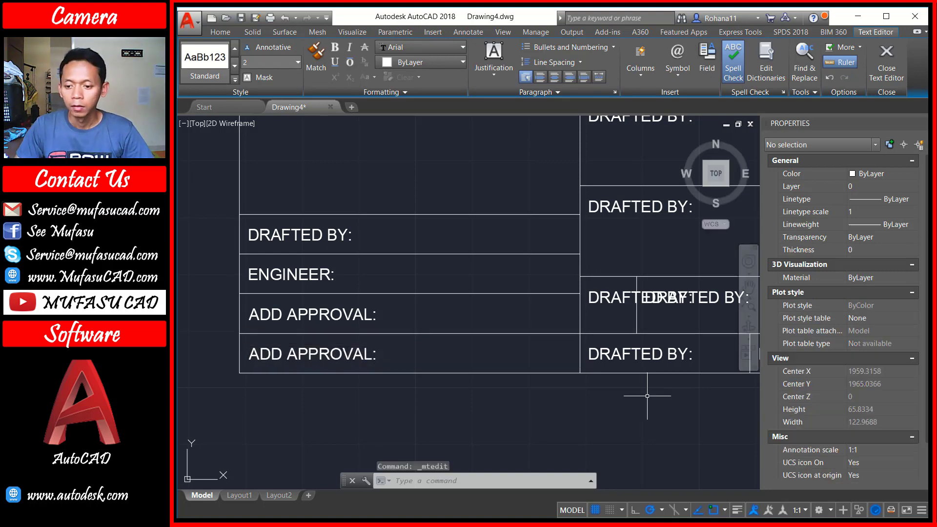
middle_drag(652, 344, 355, 330)
Step: Relabel the three bottom-row cells as SCALE:, WEIGHT: and SHEET:
click(363, 342)
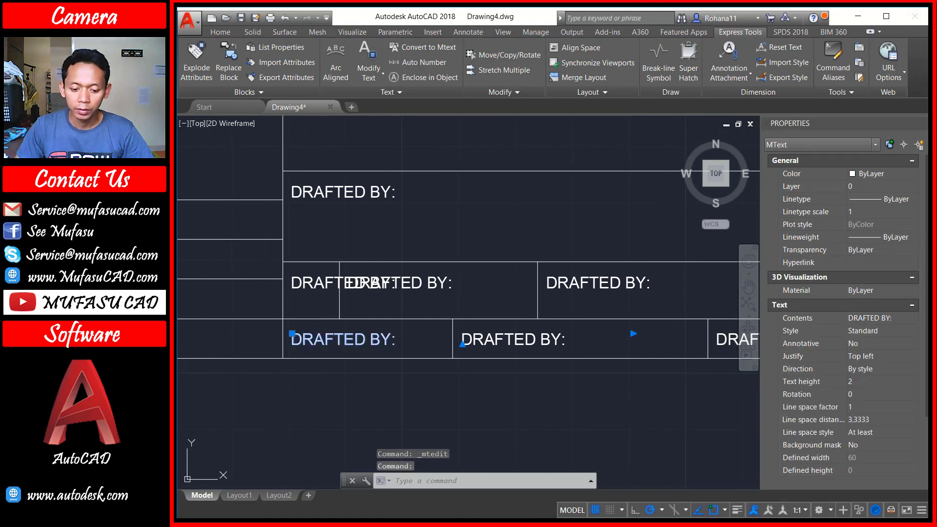
double_click(363, 342)
drag(398, 340, 272, 346)
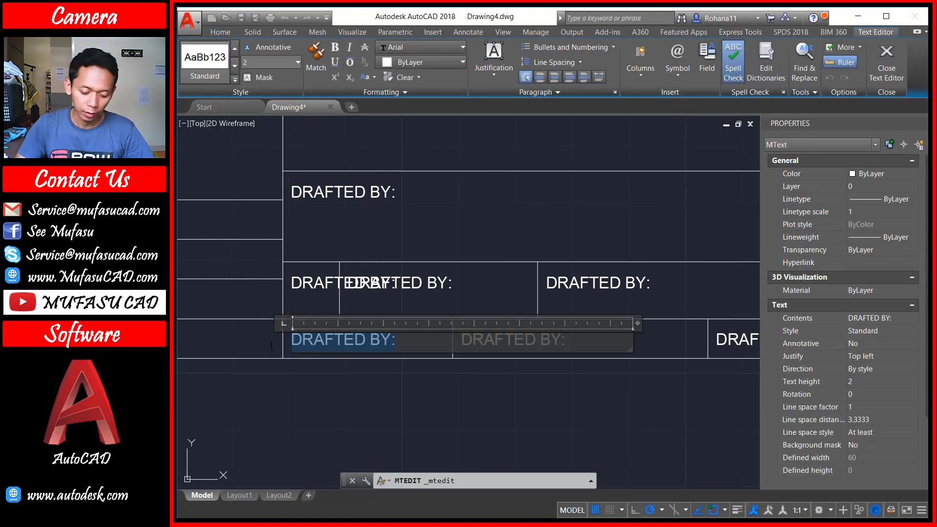
text(SCALE:)
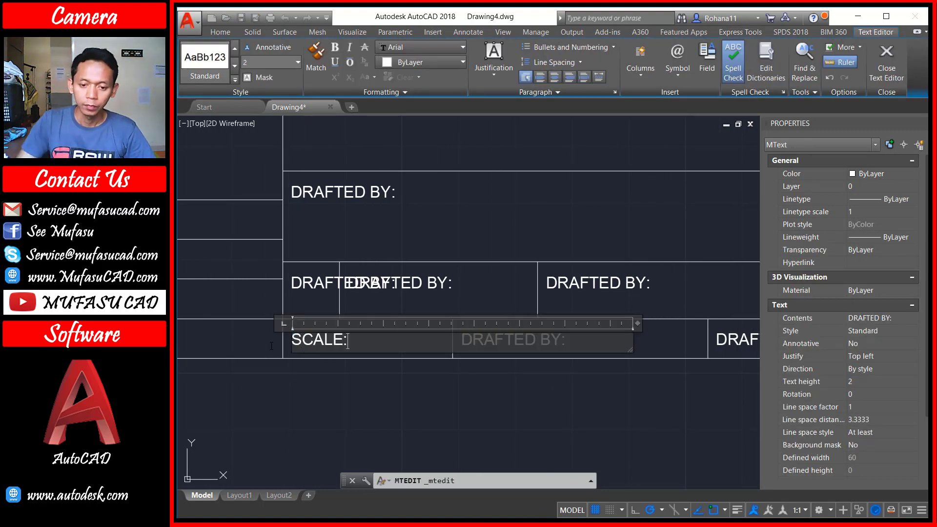
click(477, 409)
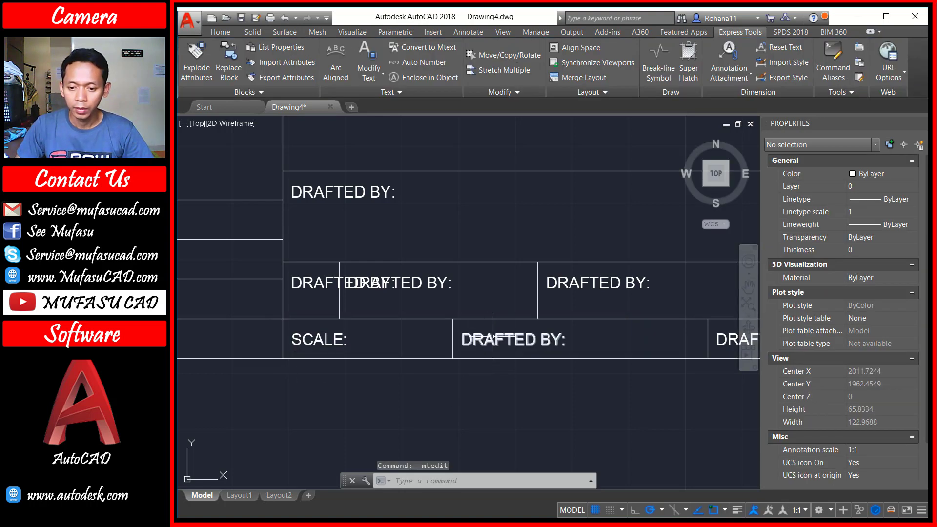
double_click(498, 341)
triple_click(495, 344)
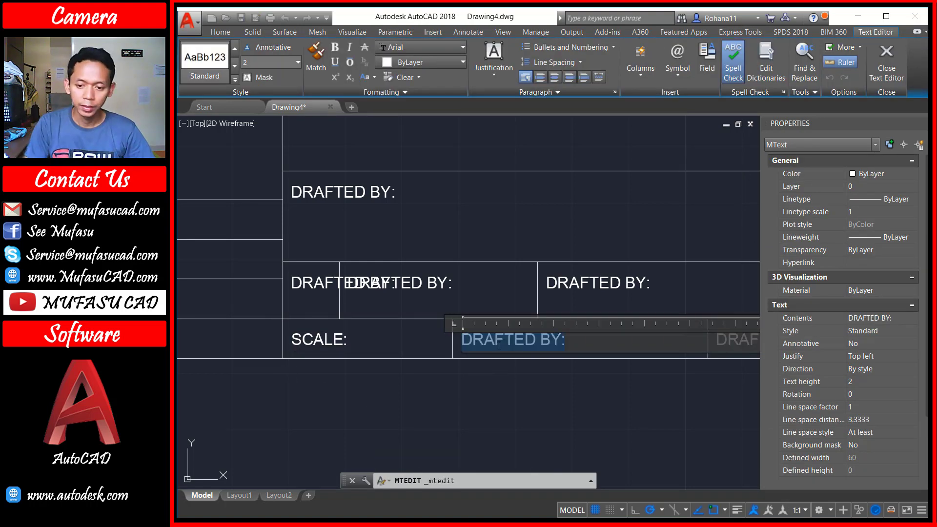
text(WEIGHT:)
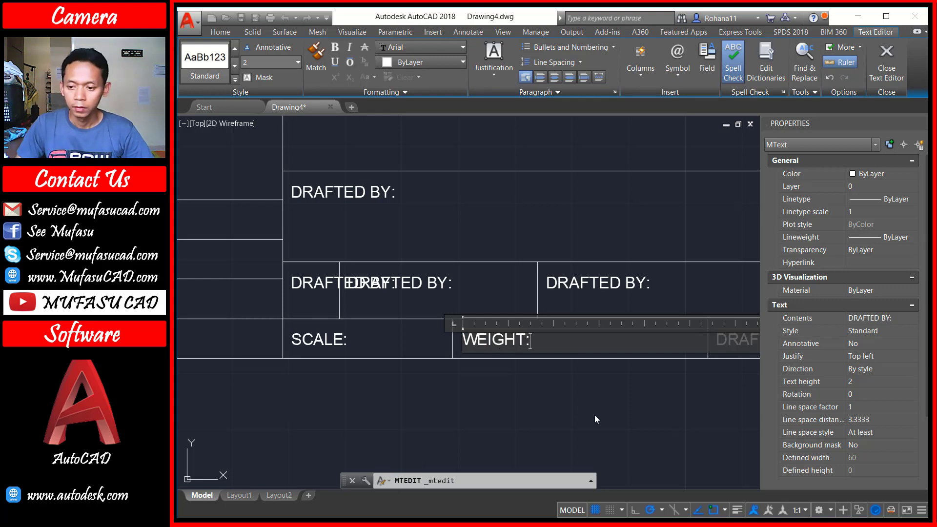
click(595, 418)
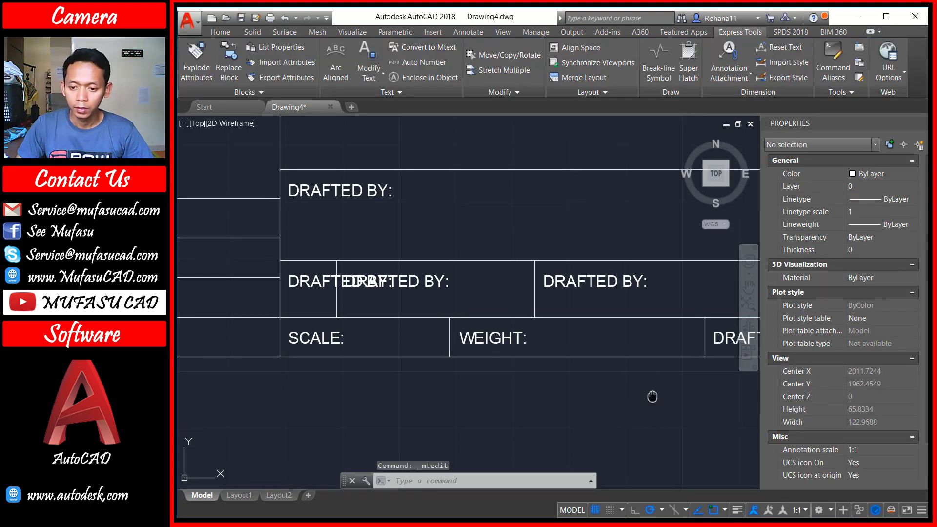
middle_drag(749, 343, 604, 341)
double_click(603, 341)
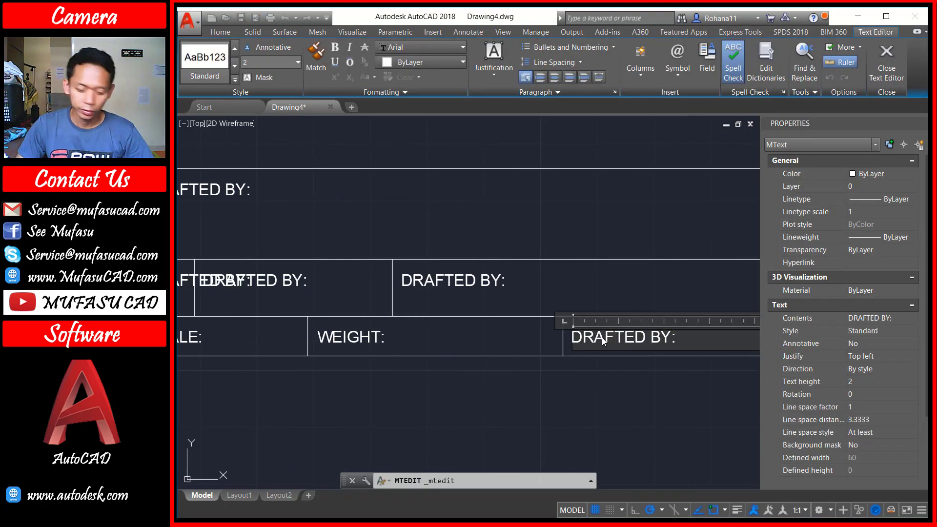
triple_click(602, 342)
text(SHEET:)
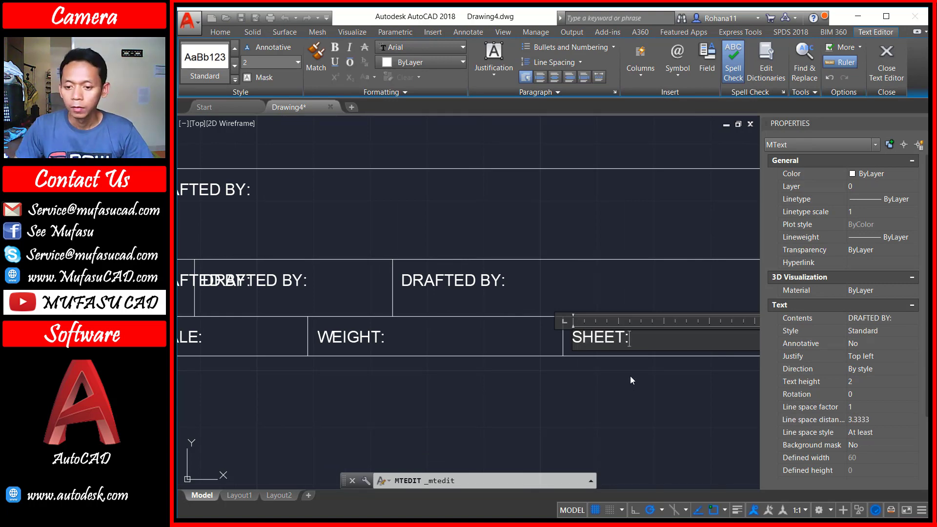
click(629, 379)
Step: Change a middle-row DRAFTED BY: label to read A4
middle_drag(383, 318, 592, 342)
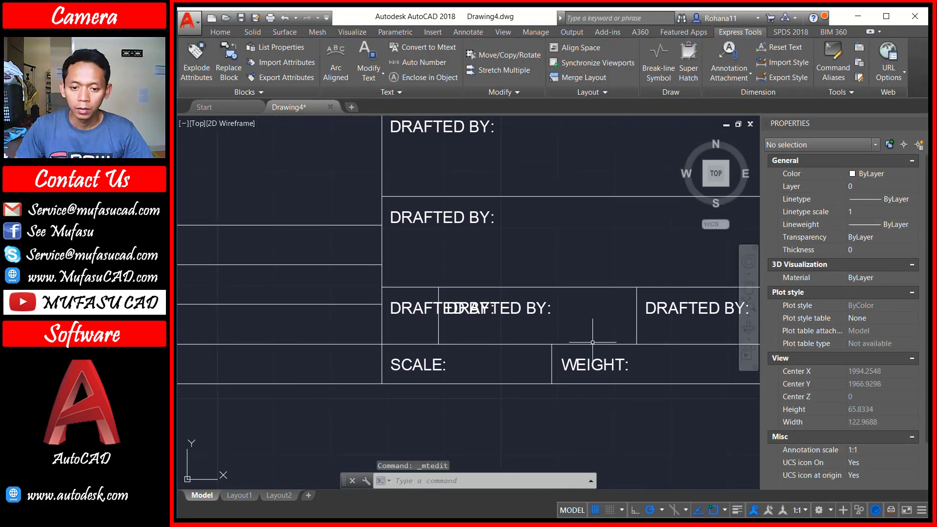
double_click(420, 306)
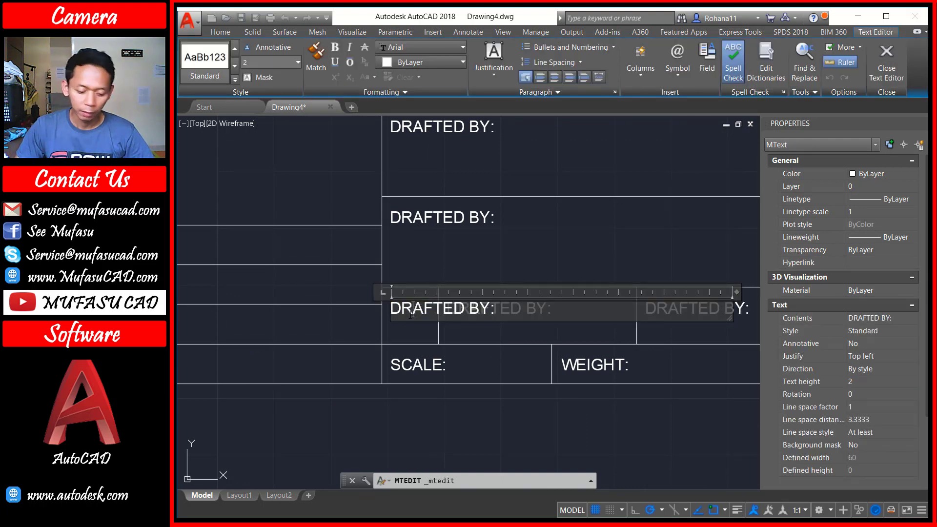
triple_click(411, 312)
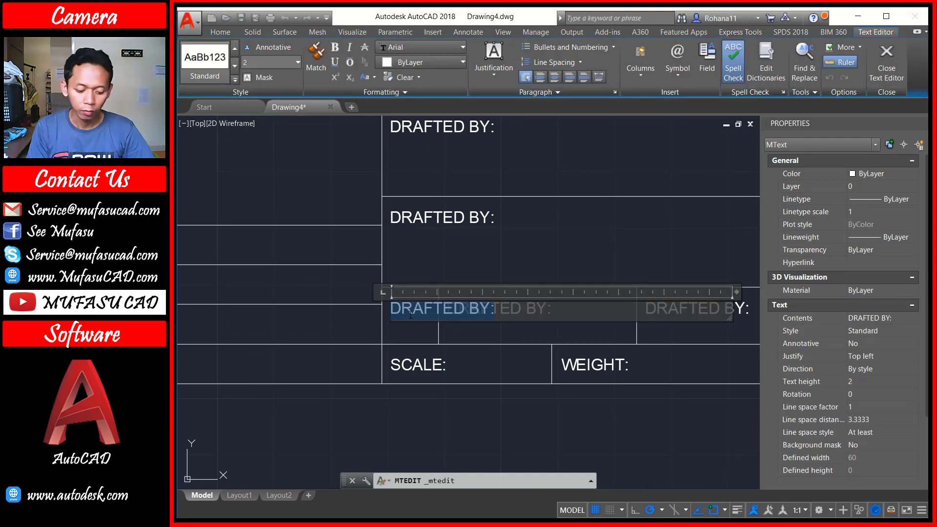
text(A4)
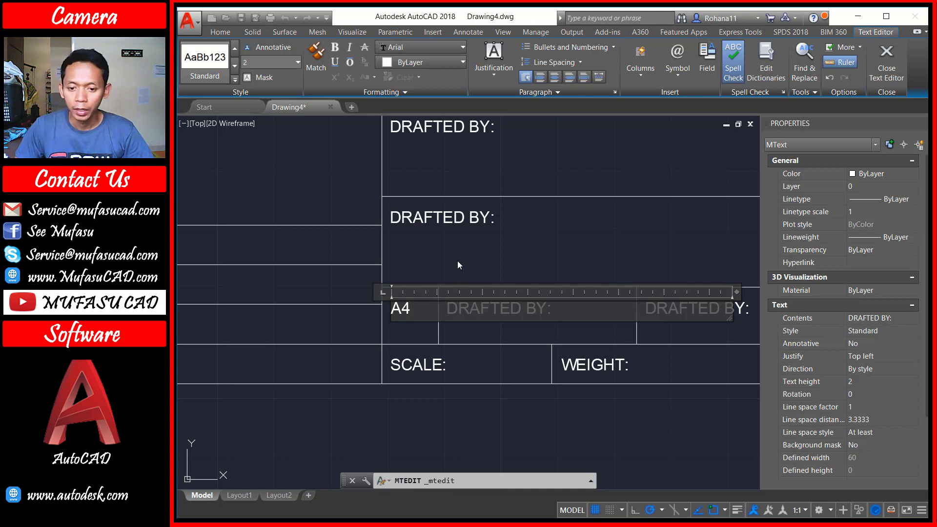
click(458, 264)
Step: Set the A4 label's text height to 4
click(398, 308)
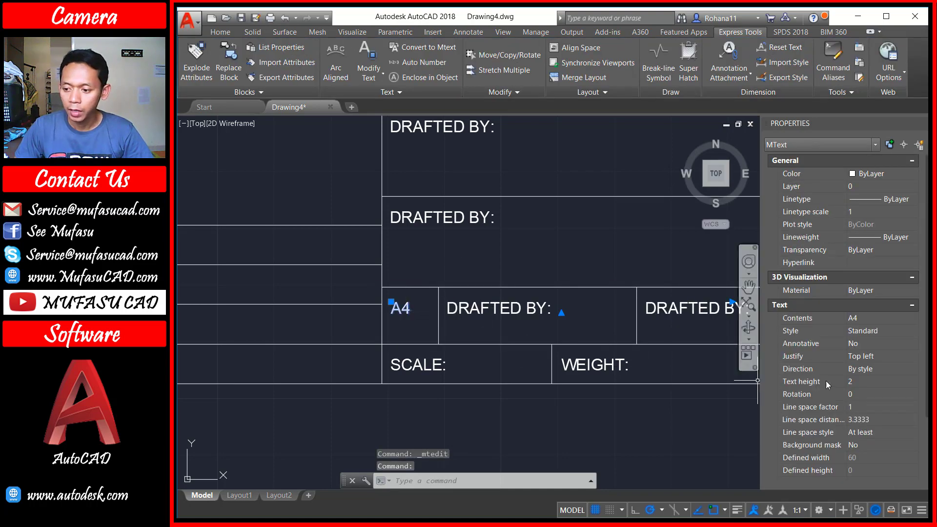
click(858, 381)
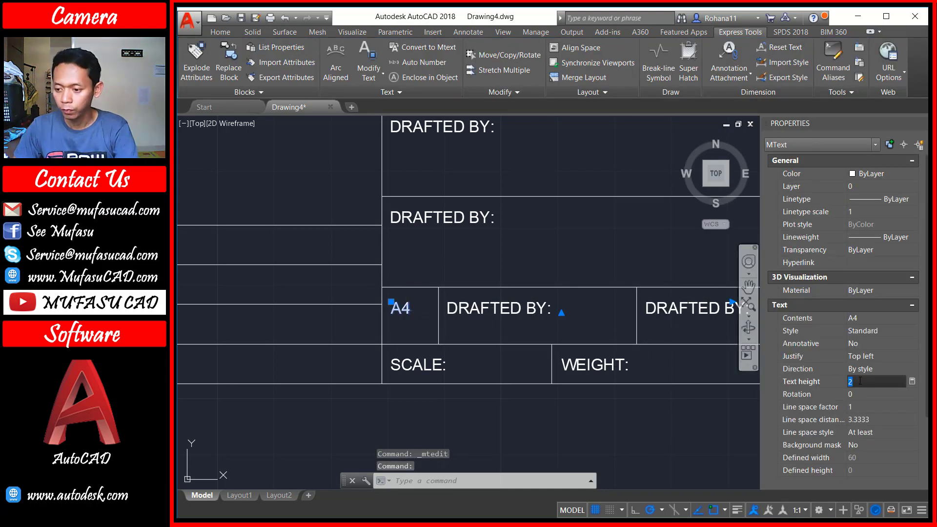
text(4)
click(850, 395)
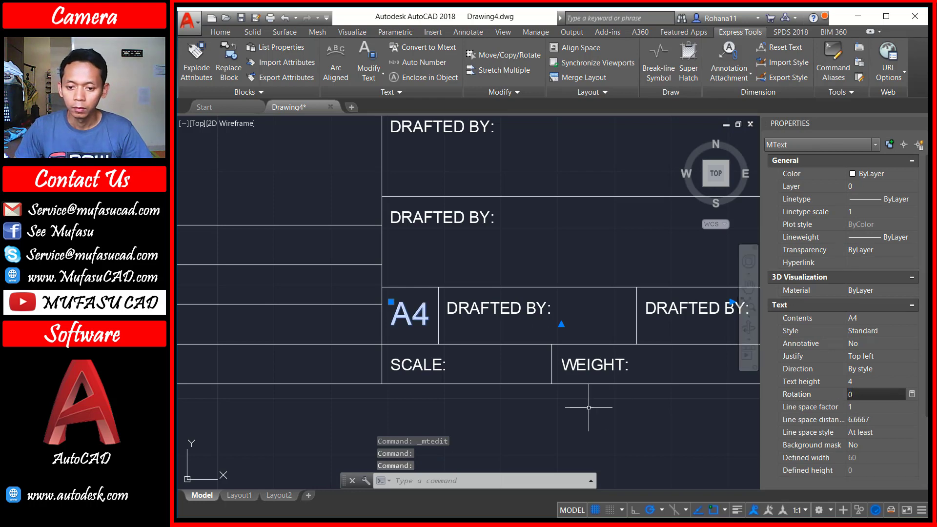
click(531, 421)
key(Escape)
Step: Change the DRAFTED BY: label beside A4 to CODE: with text height 1.5
middle_drag(485, 305, 429, 296)
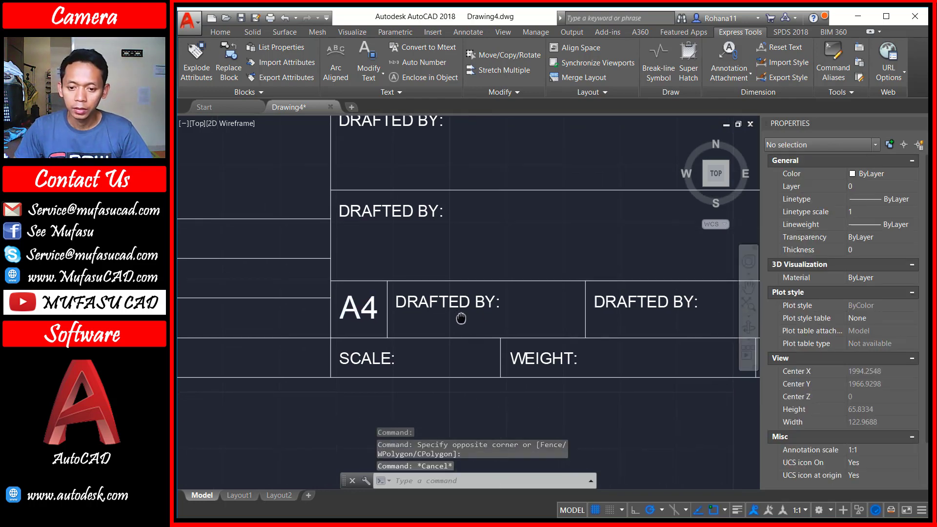
click(429, 292)
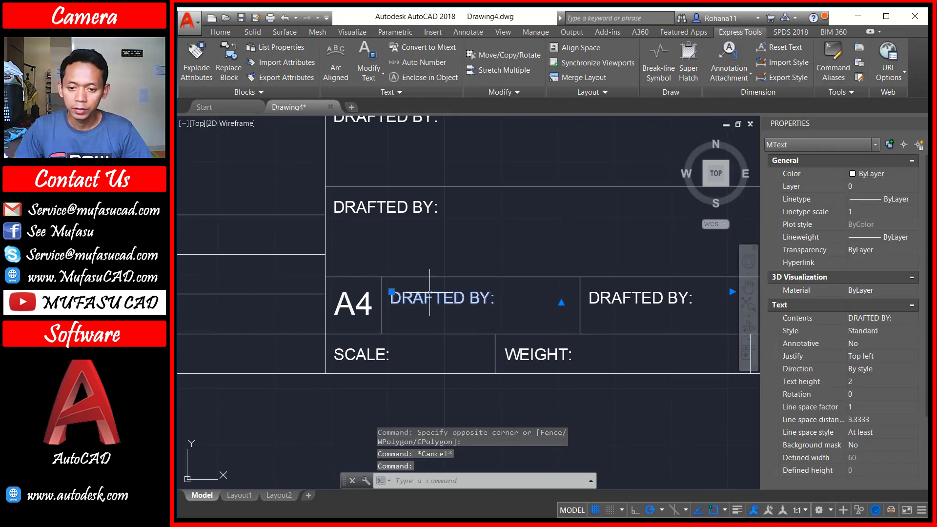
double_click(450, 298)
key(ctrl+a)
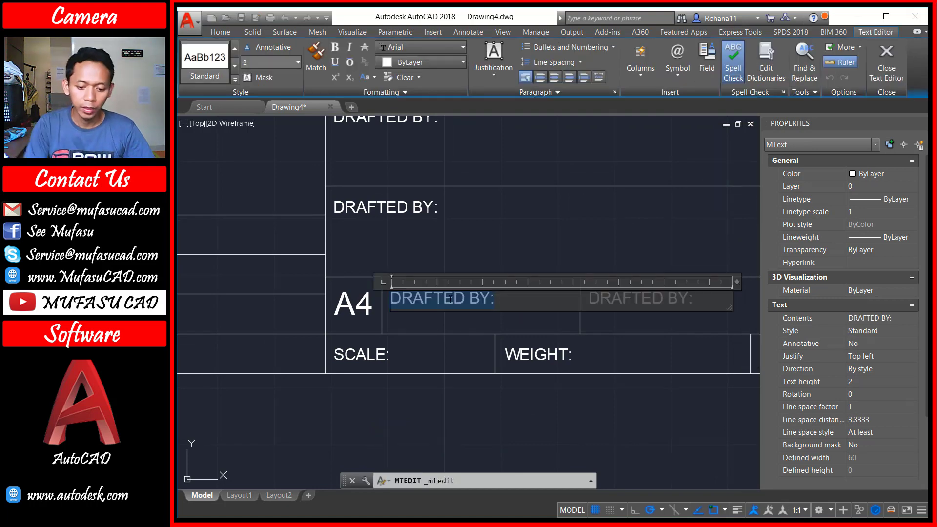
text(CODE:)
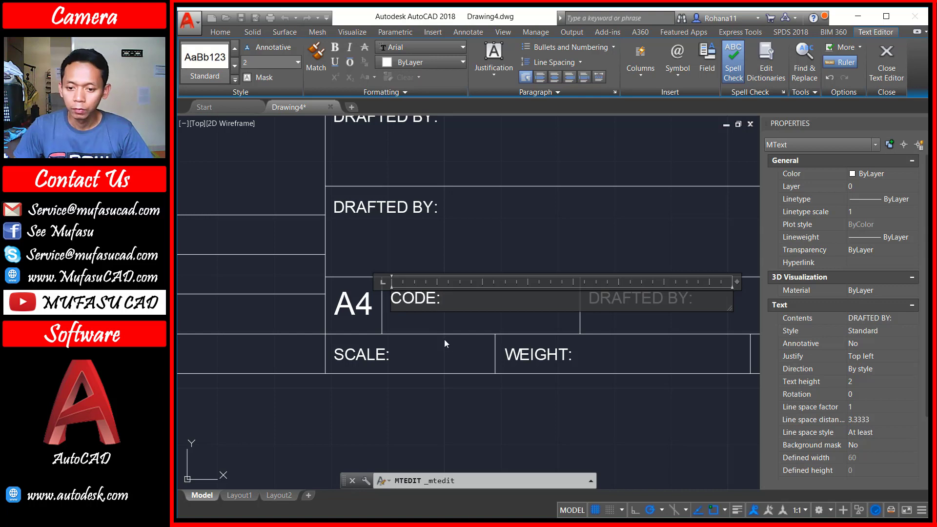
click(444, 343)
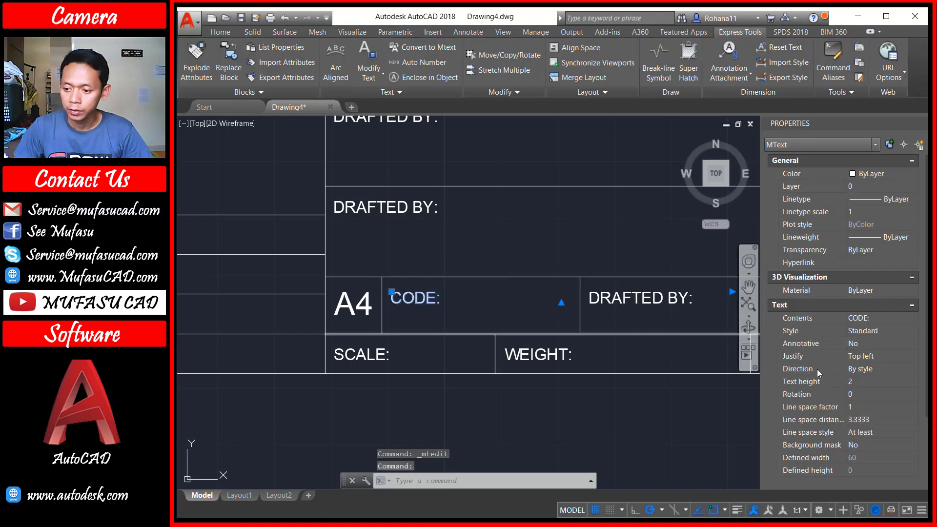
click(859, 383)
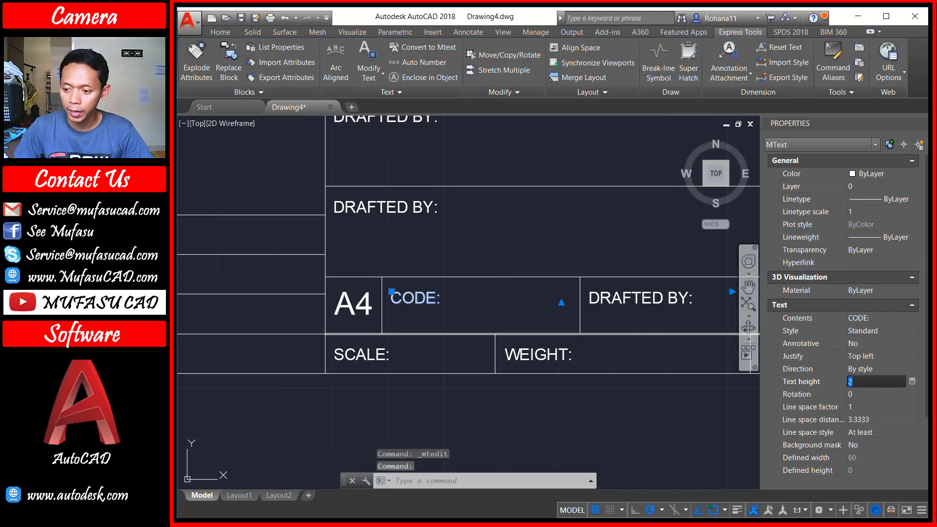
text(2.5)
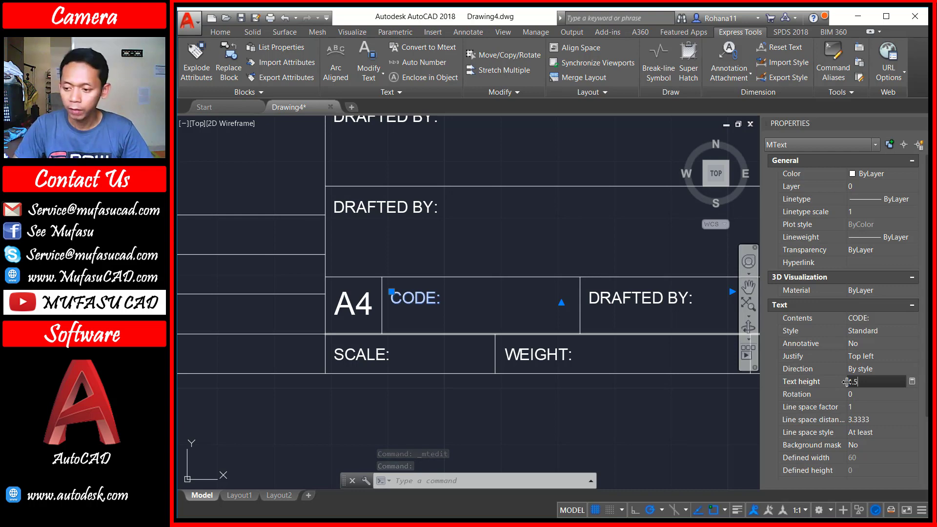
click(900, 401)
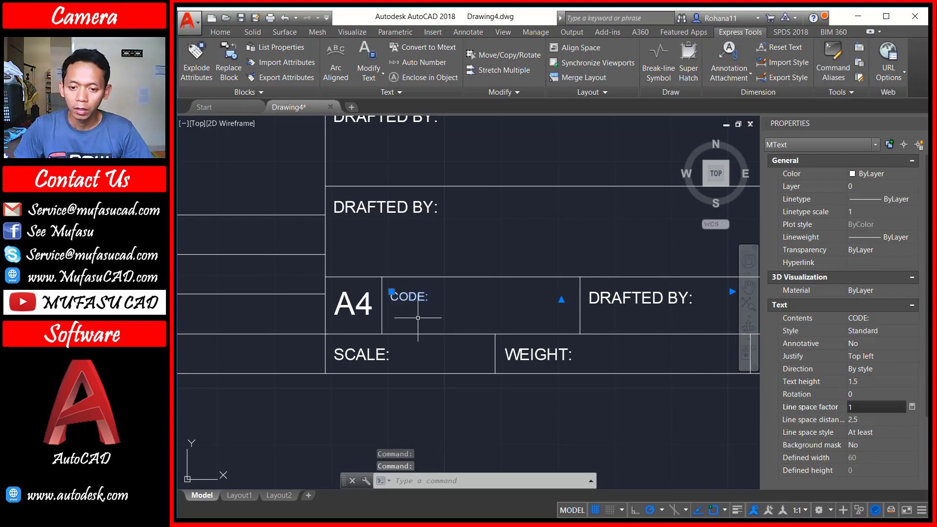
scroll(412, 311, up, 3)
text(m)
key(Return)
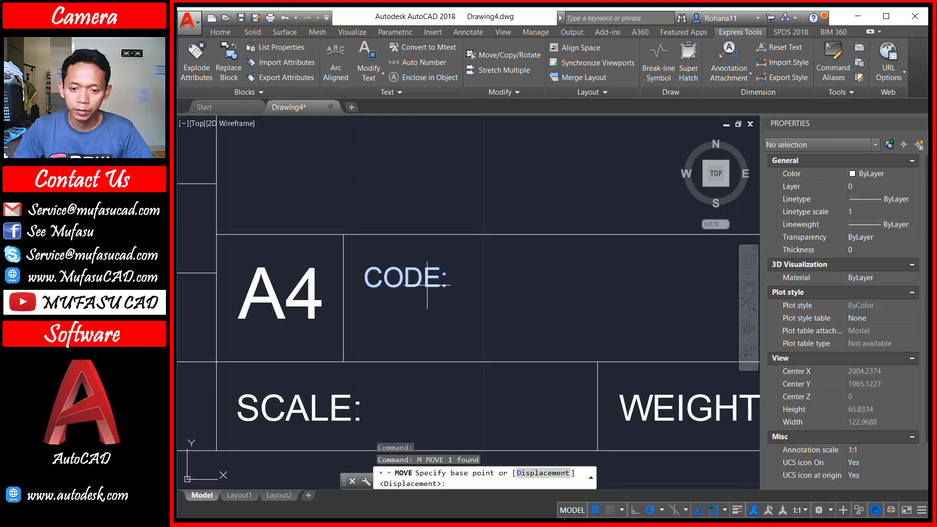
Step: Move the CODE: label up and left into the top-left corner of its cell
key(Escape)
text(m)
key(Return)
click(439, 318)
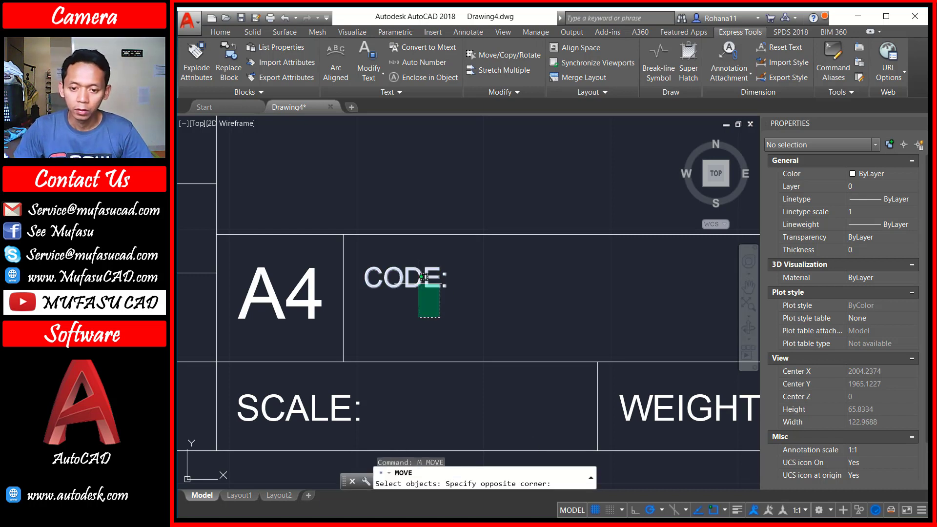
click(414, 237)
key(Return)
click(422, 212)
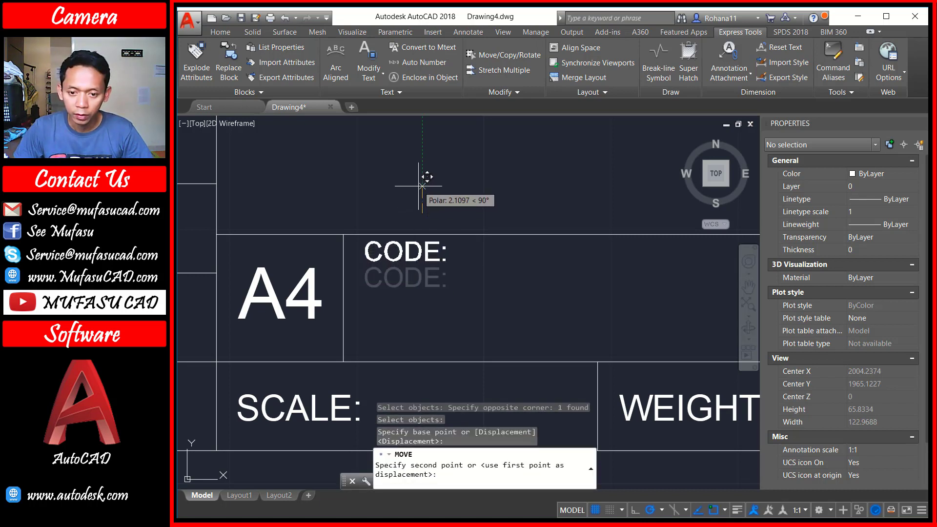
click(422, 186)
key(Return)
click(400, 252)
key(Return)
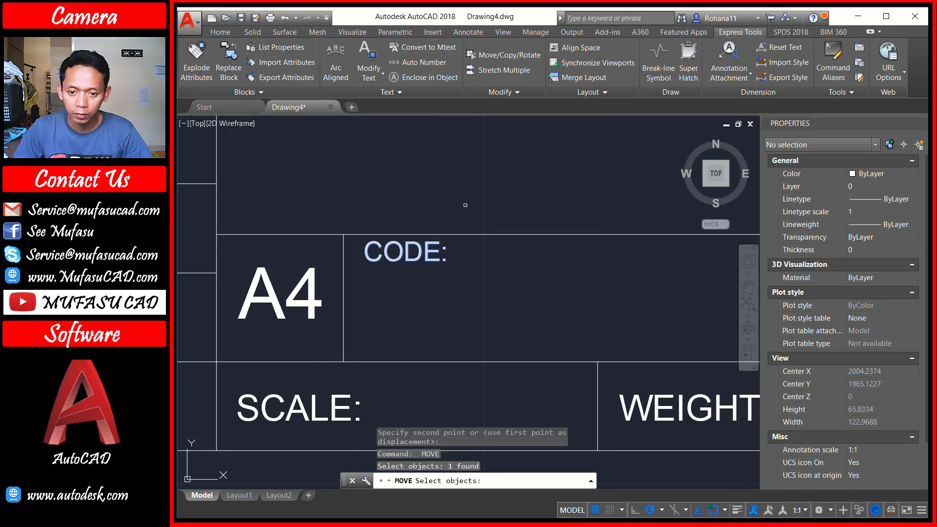
click(482, 190)
click(469, 191)
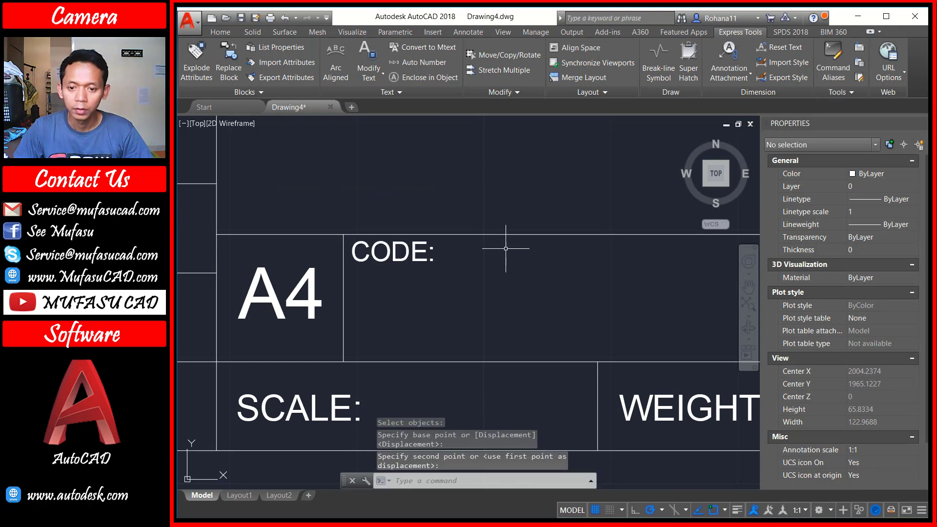
Step: Delete the leftover DRAFTED BY: labels in the nearby cells
scroll(555, 274, down, 1)
scroll(401, 300, down, 3)
click(503, 281)
click(507, 278)
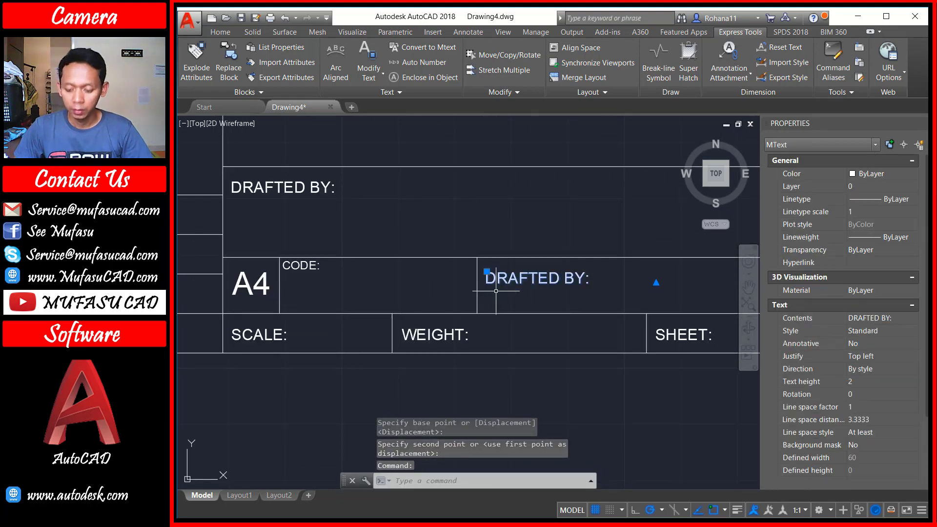
key(Delete)
scroll(438, 271, down, 2)
click(419, 266)
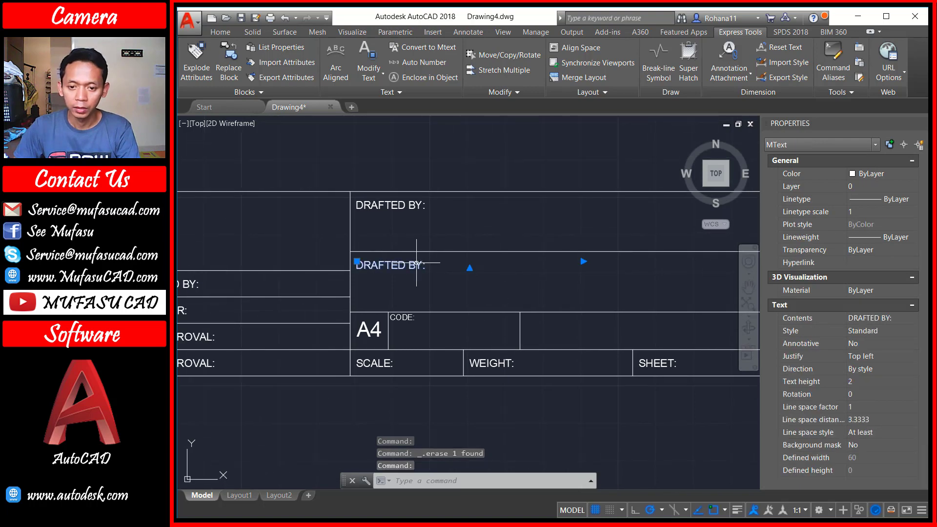
key(Delete)
click(405, 206)
key(Delete)
scroll(425, 338, up, 2)
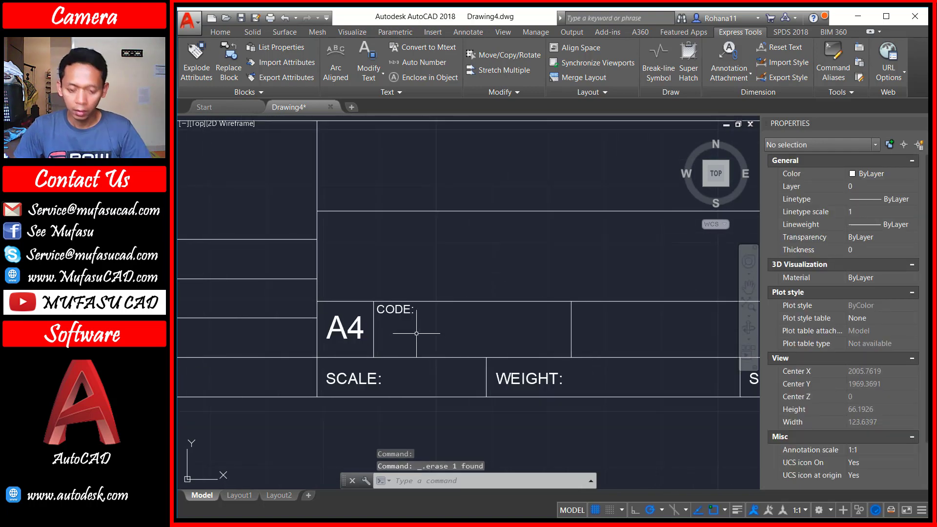
text(co)
key(Return)
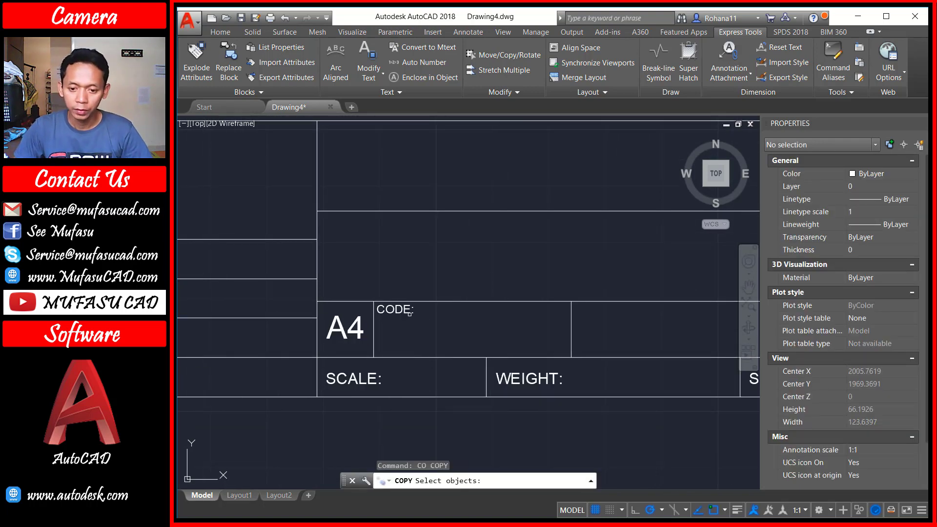
Step: Copy CODE: into four empty cells in the A4 row and upper right panel
click(386, 309)
key(Return)
click(373, 301)
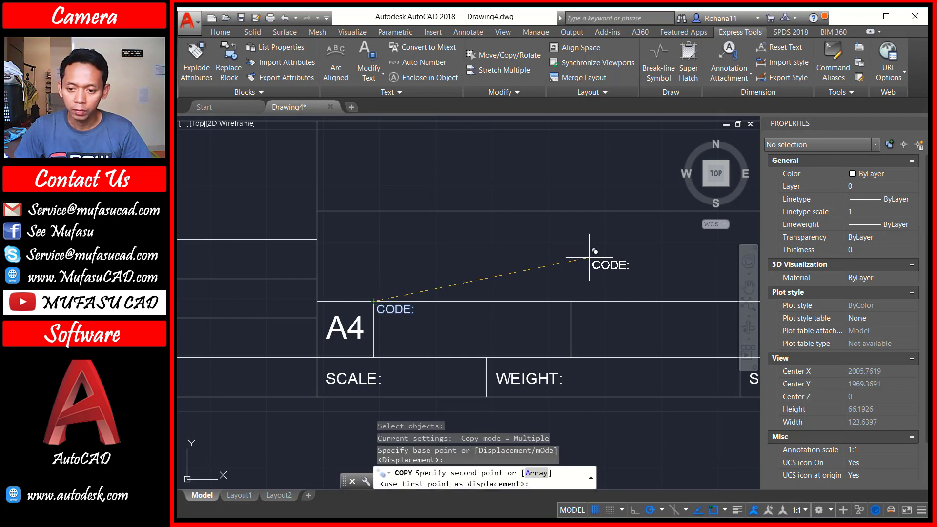
click(574, 298)
scroll(527, 306, down, 4)
middle_drag(528, 306, 526, 315)
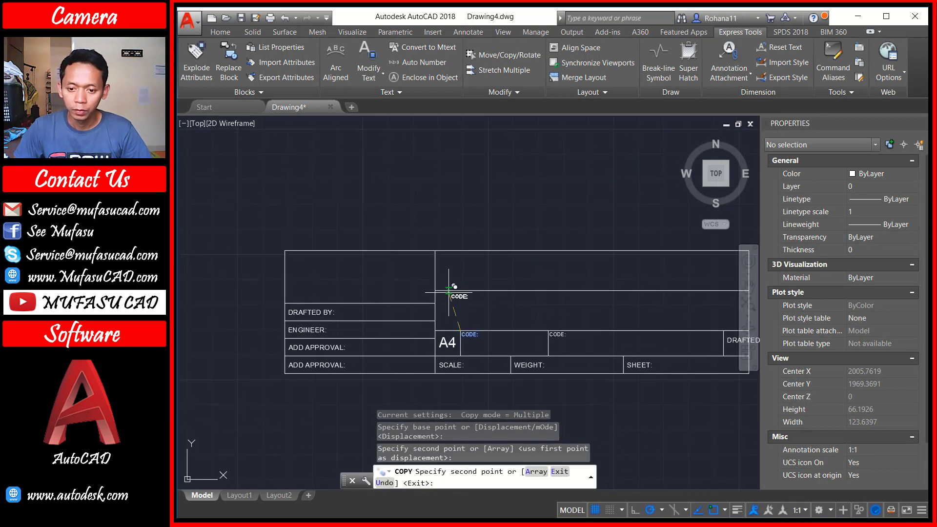
click(438, 293)
click(439, 252)
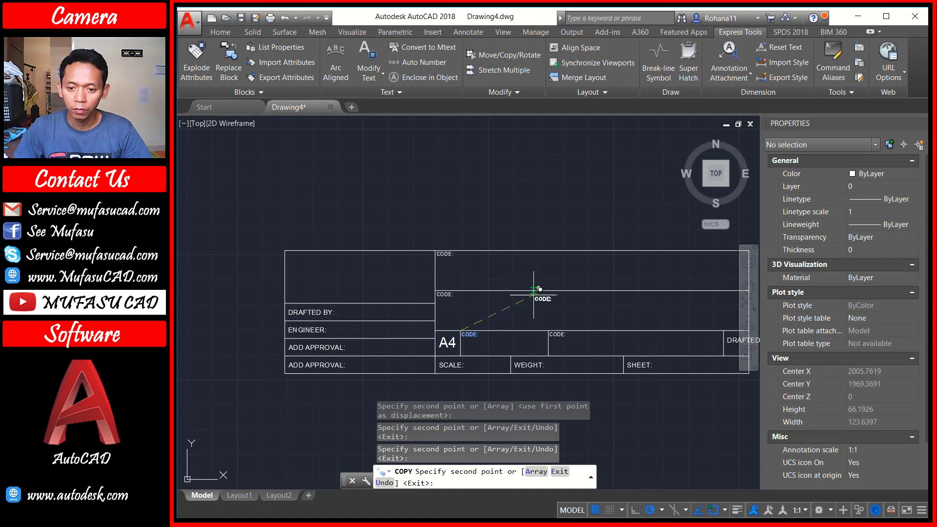
scroll(437, 312, up, 5)
click(430, 335)
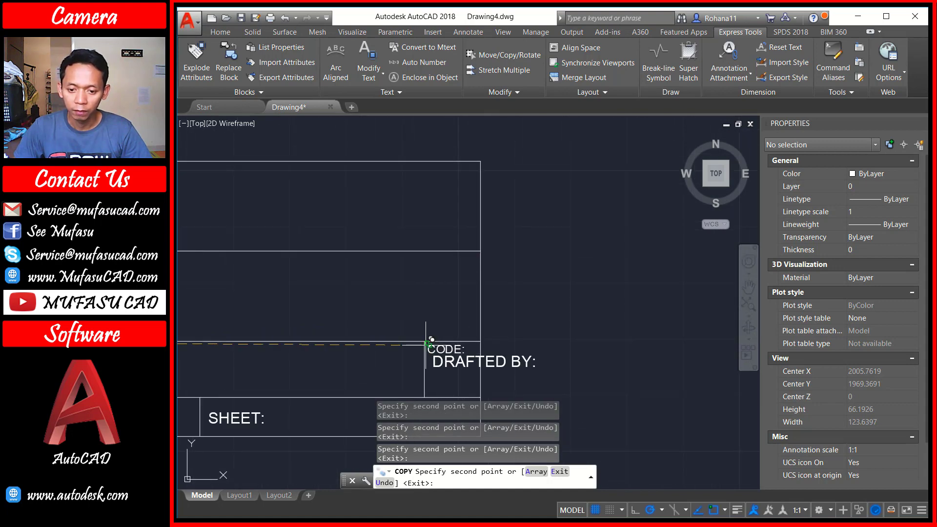
key(Return)
Step: Delete the last leftover DRAFTED BY: label in the right cell
click(508, 362)
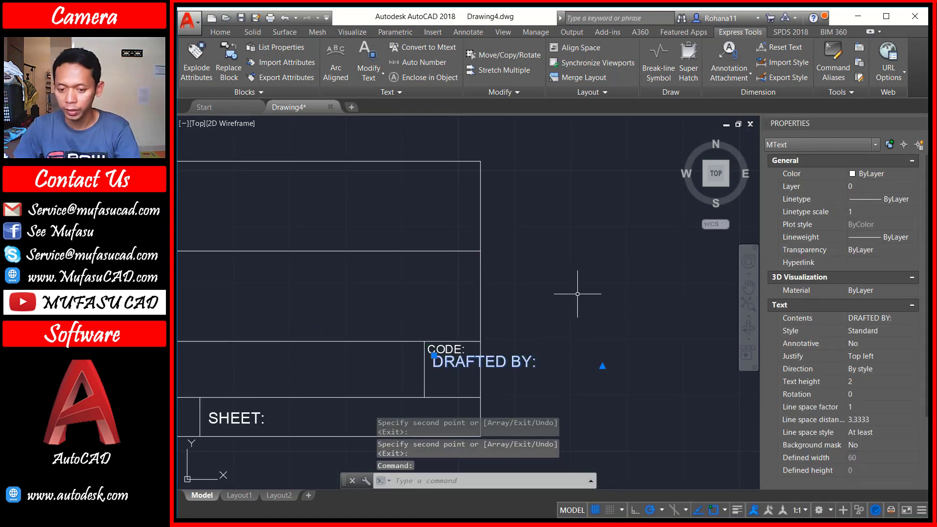
key(Delete)
middle_drag(425, 352, 619, 255)
Step: Relabel the two middle CODE: cells as DRAWING NO: and REV:
scroll(478, 266, down, 2)
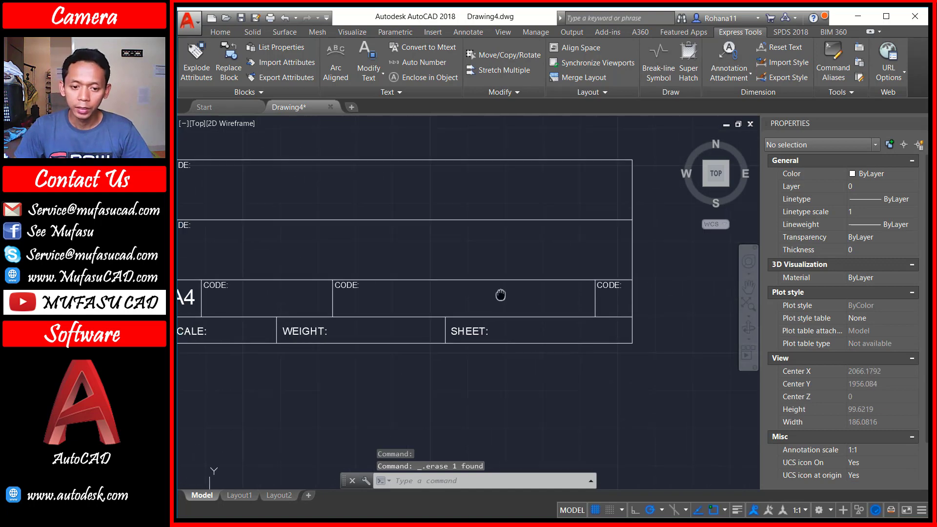
click(341, 288)
double_click(341, 289)
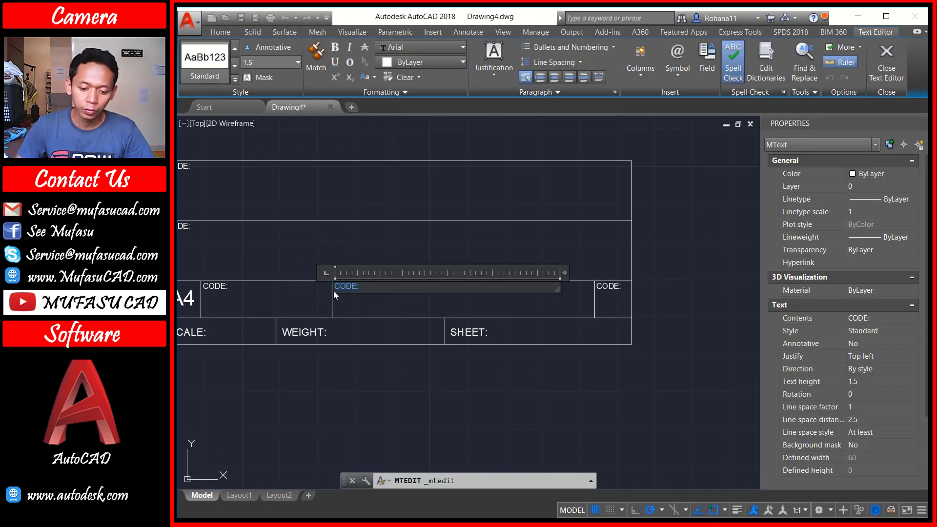
text(DRAWIN)
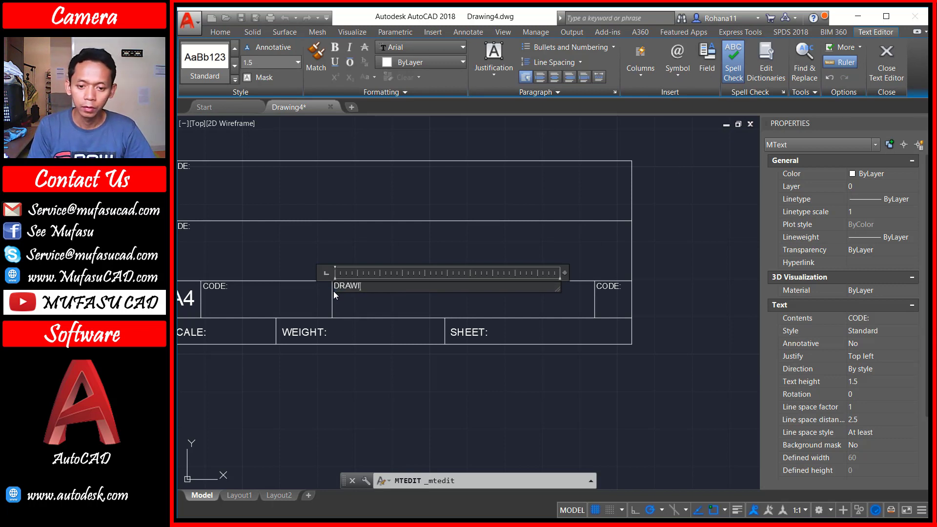
text(G NO:)
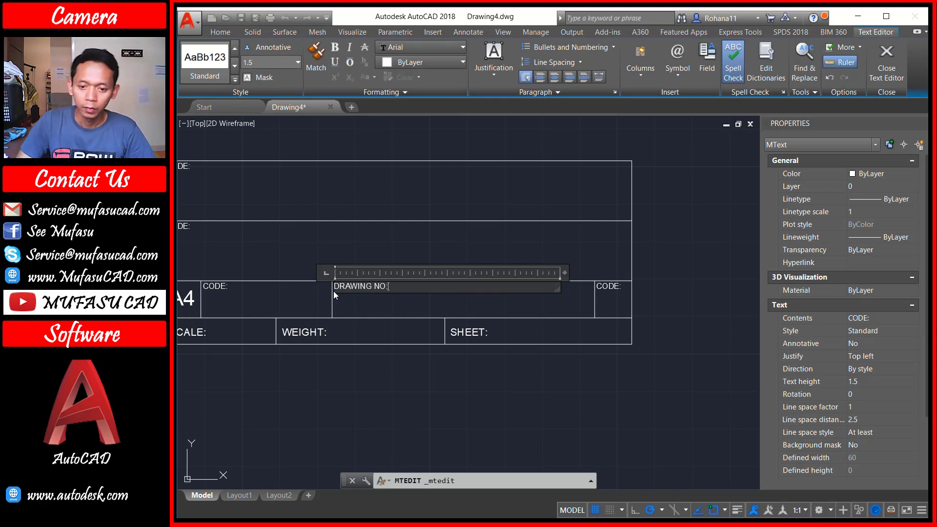
click(620, 294)
double_click(610, 296)
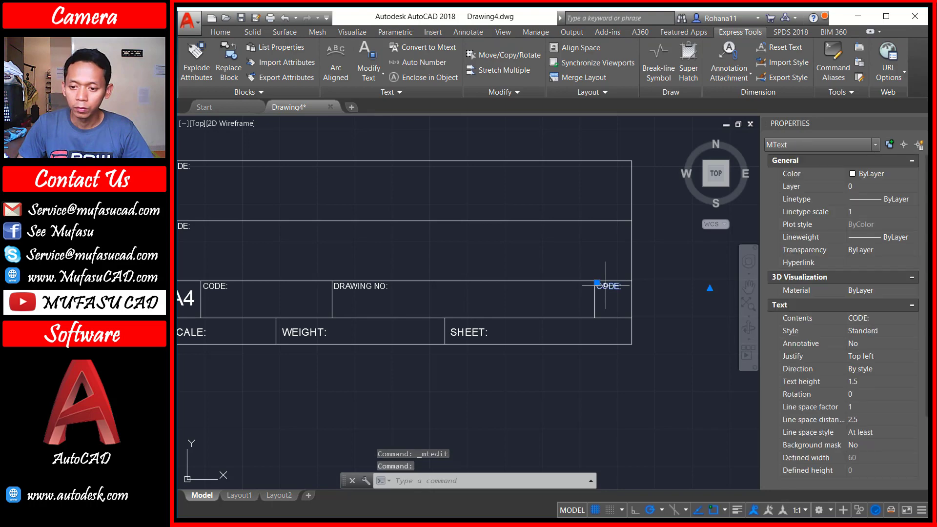
text(REV)
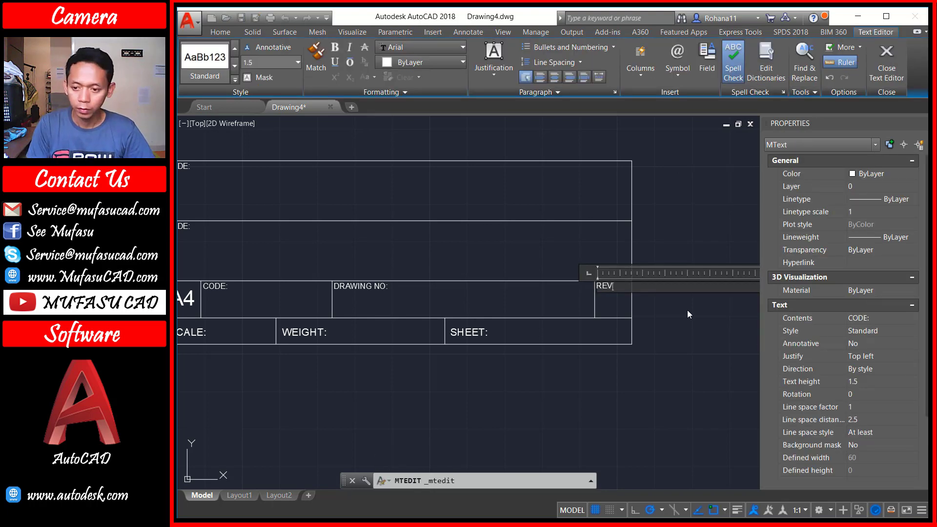
text(:)
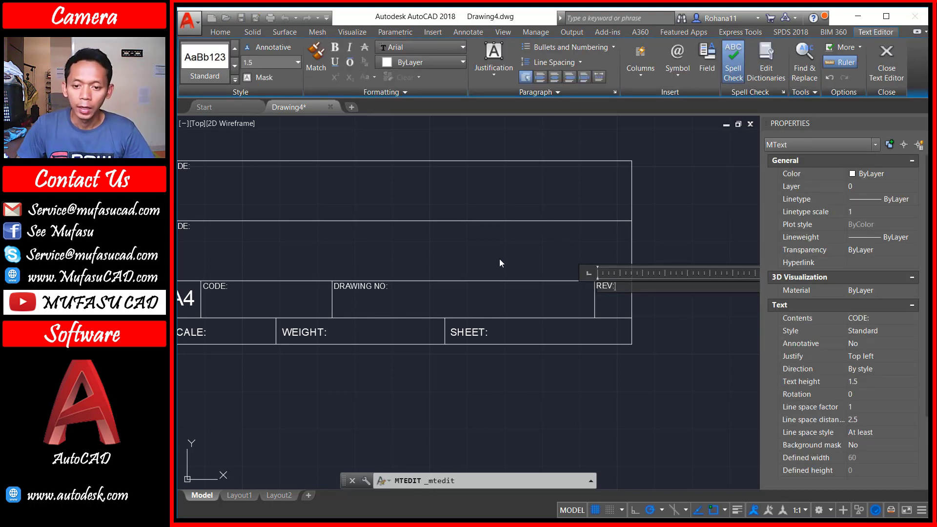
click(499, 264)
Step: Relabel the upper right CODE: cells as PROJECT NAME: and COMPANY:
middle_drag(309, 230, 581, 278)
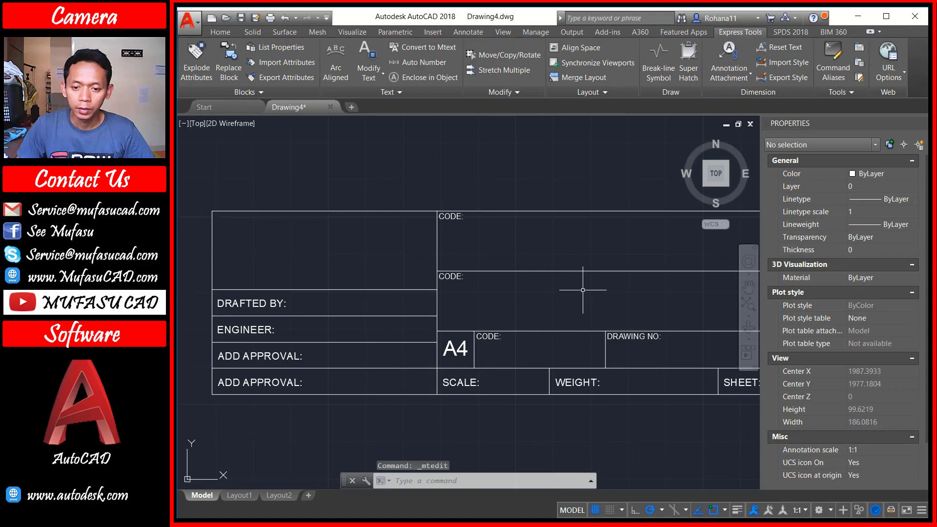
double_click(448, 277)
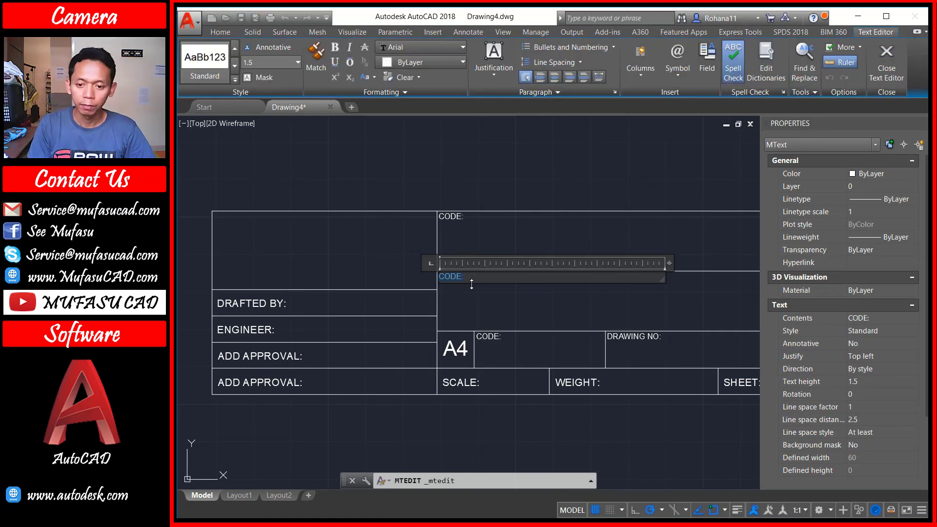
text(PROJECT NAM)
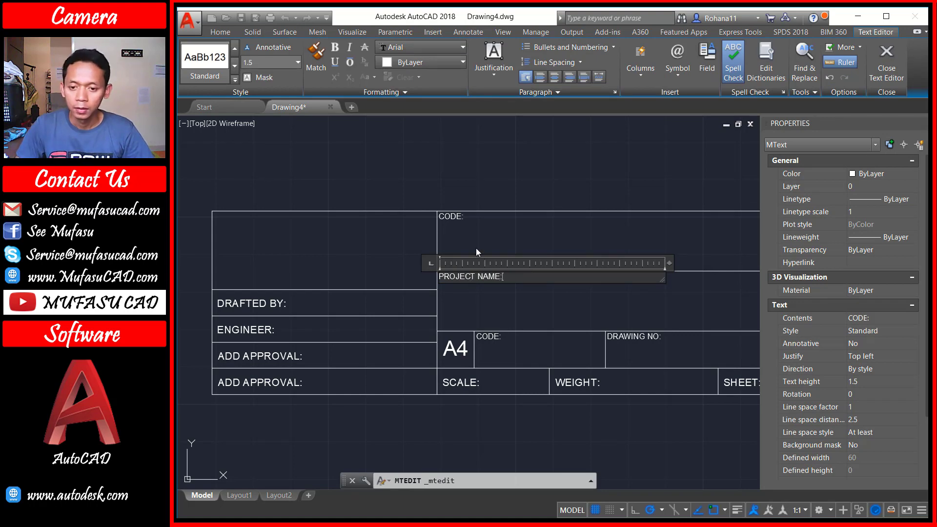
click(452, 220)
double_click(452, 220)
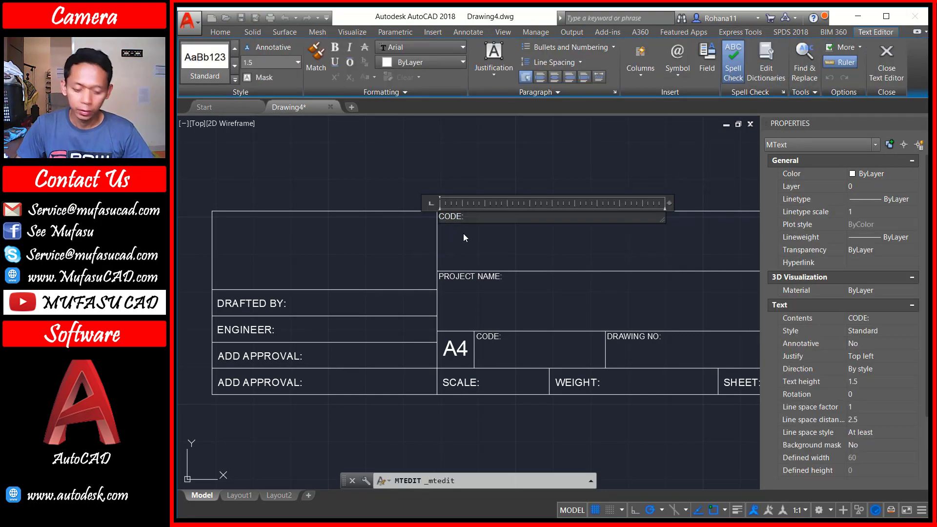
text(CO)
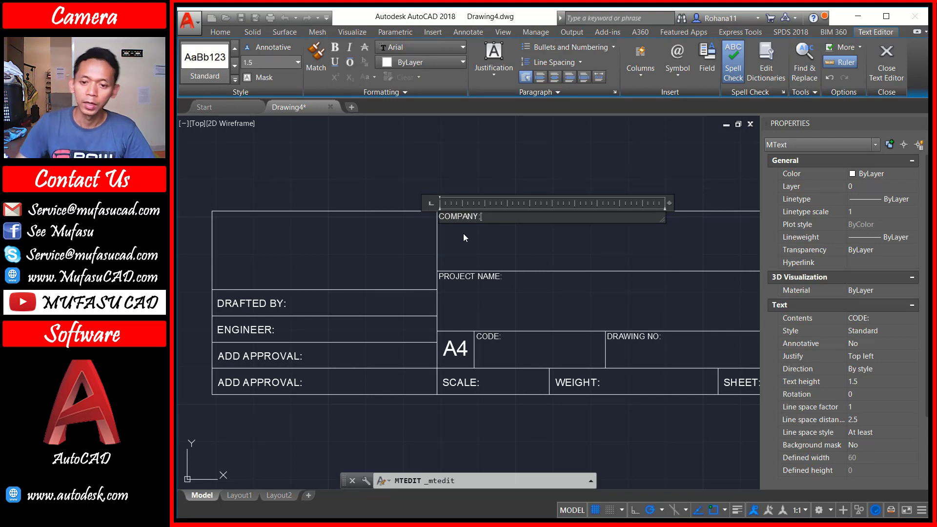
click(494, 160)
scroll(550, 294, down, 2)
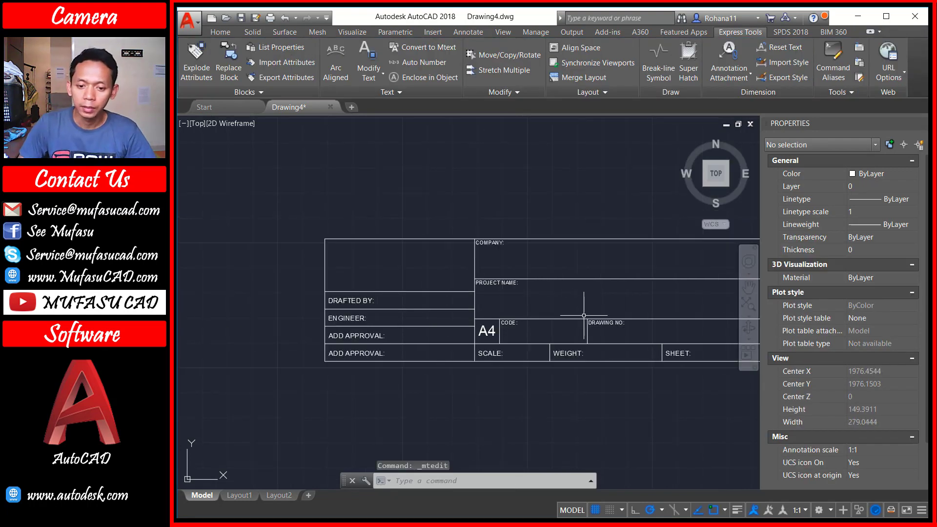
Step: Create block FIRST BLOCK from the whole 30-object title block, based at its lower-left corner
middle_drag(583, 316, 480, 327)
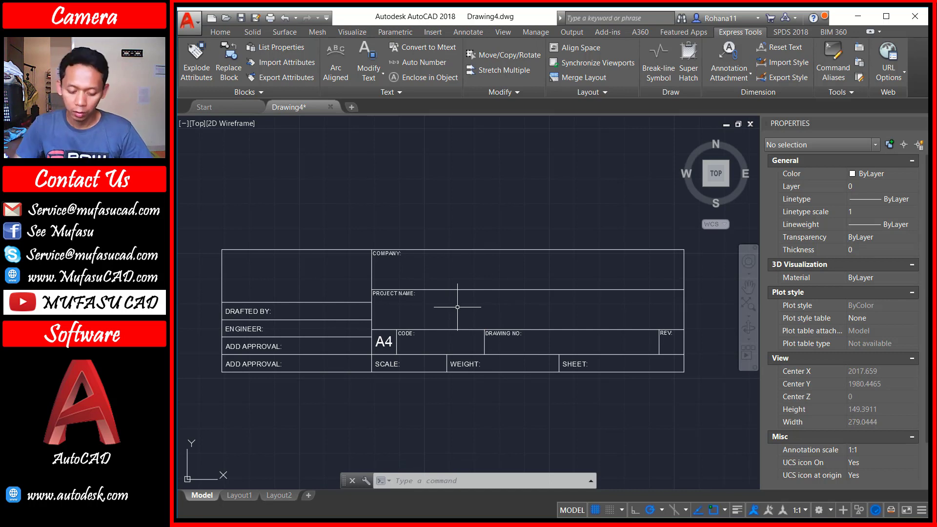
text(BLOCK)
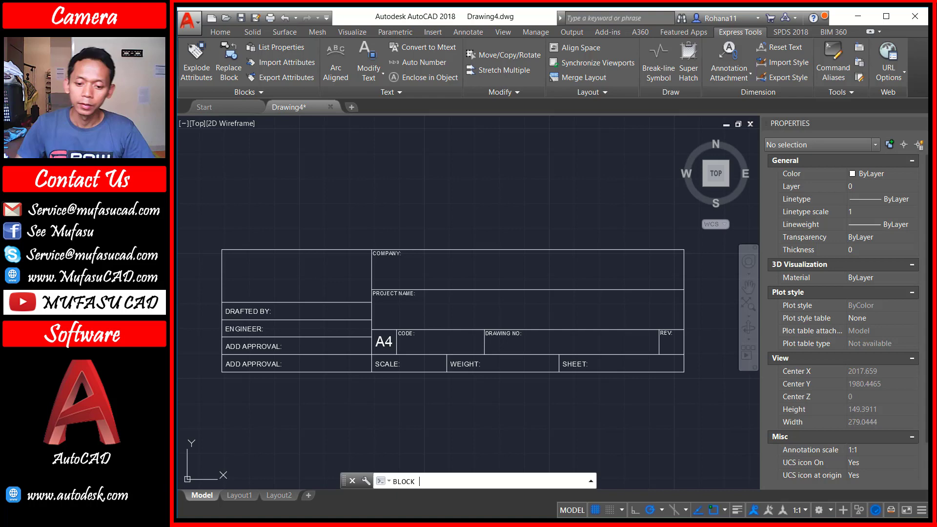
key(Return)
text(FIRST BLOCK)
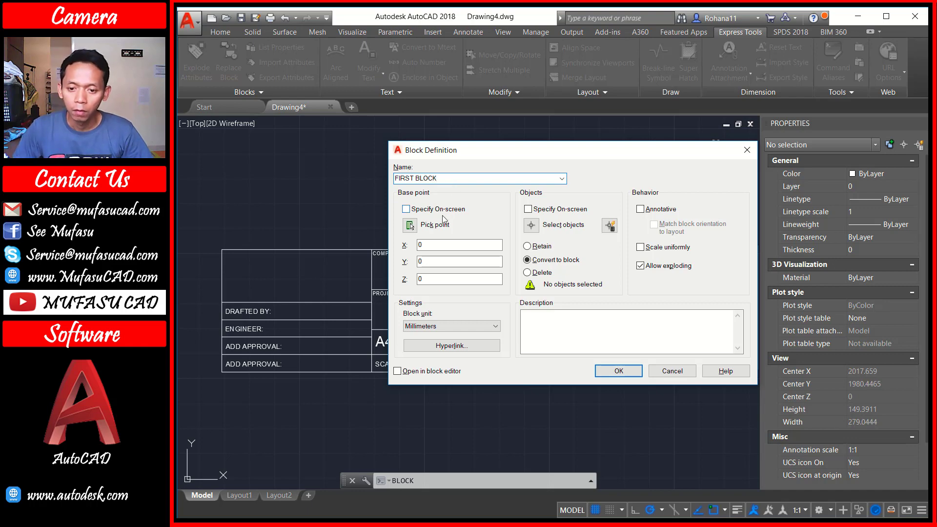
click(410, 226)
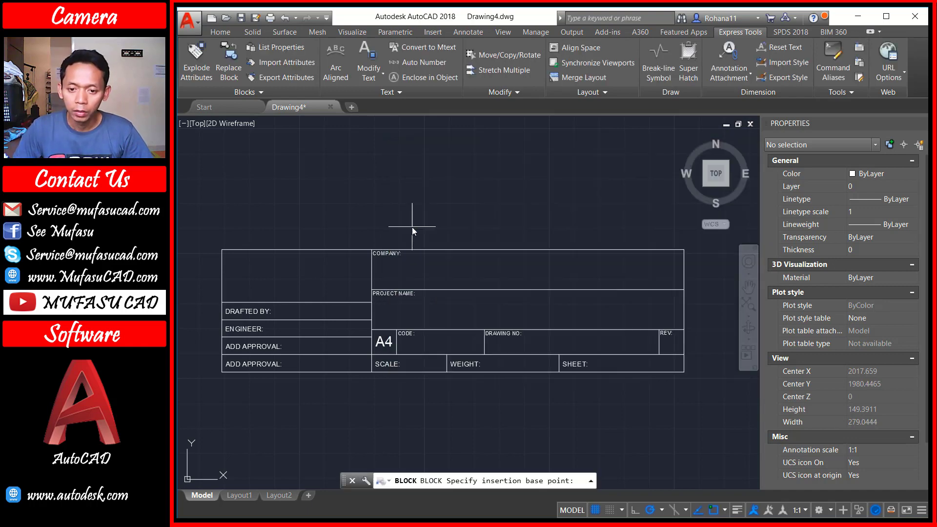
click(222, 372)
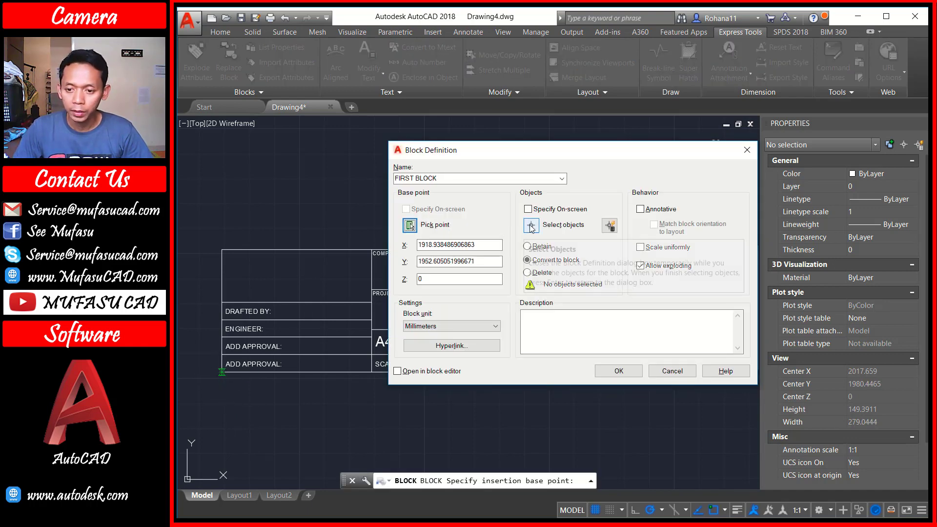
click(531, 225)
click(697, 242)
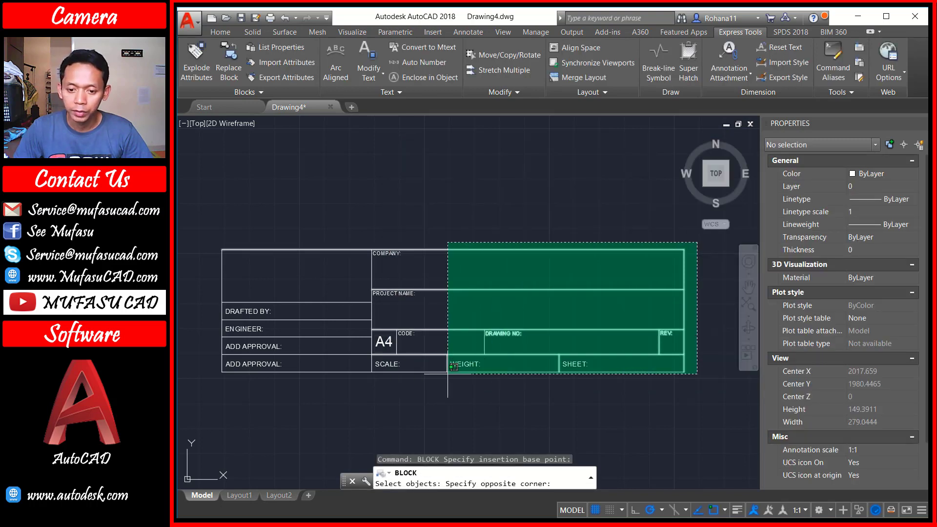
click(195, 411)
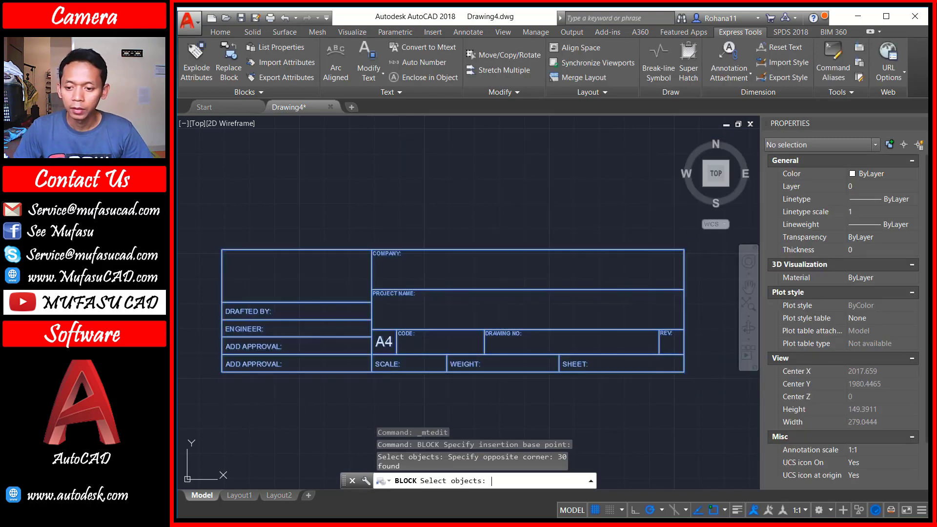
key(Return)
click(625, 372)
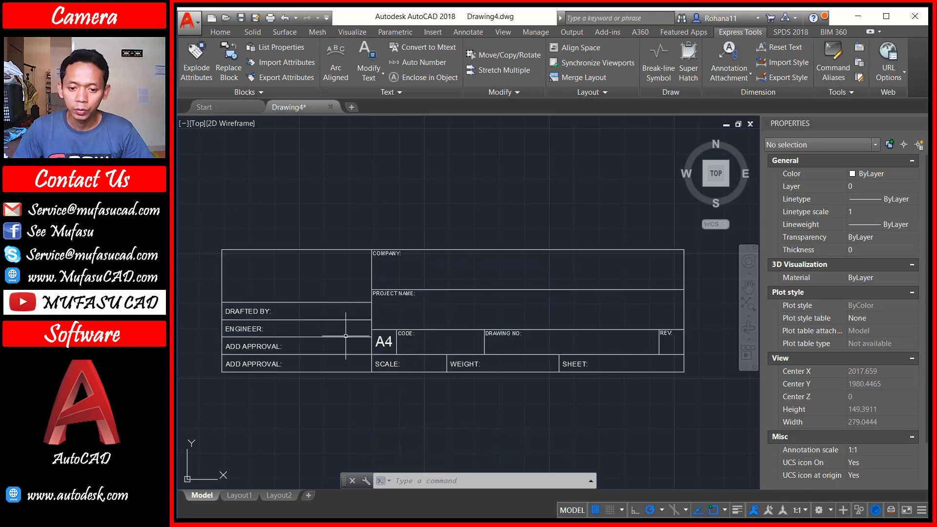
Step: Define an attribute with prompt DRAFTED BY and text height 2
middle_drag(465, 327, 475, 328)
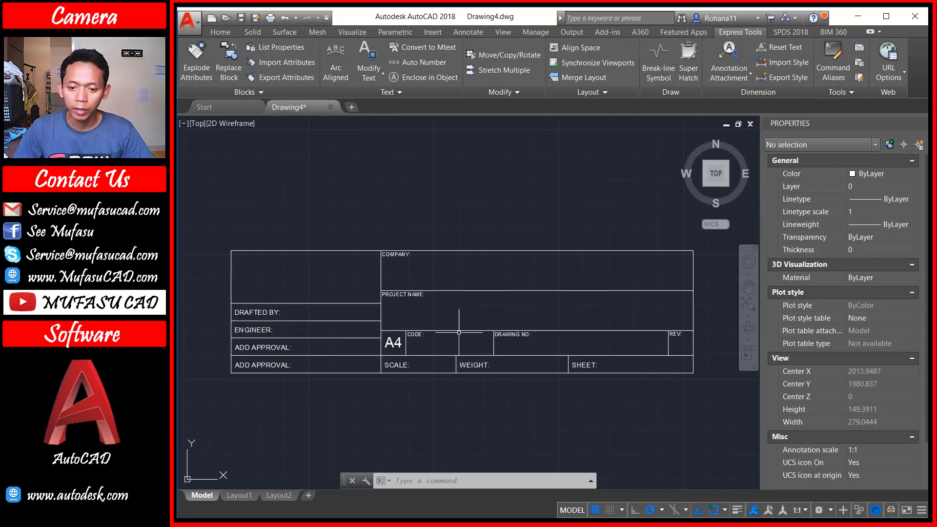
text(AT)
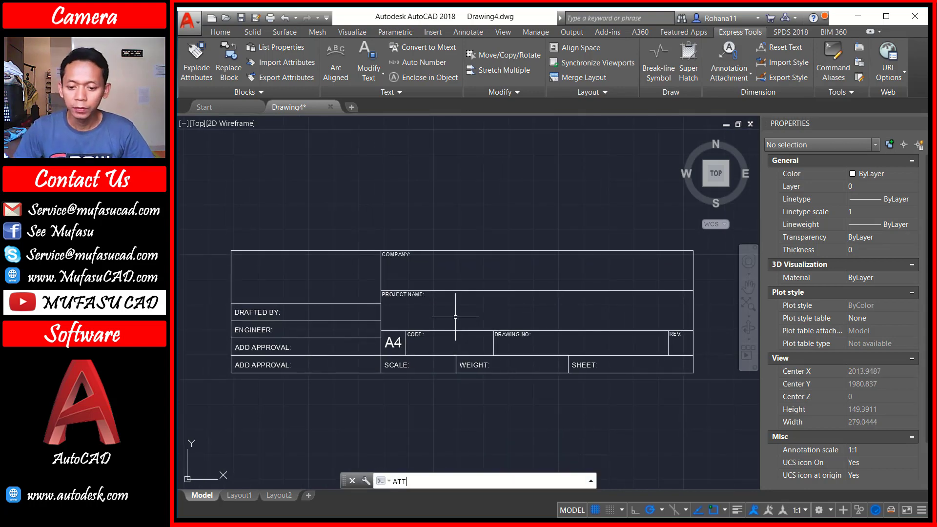
text(T)
key(Return)
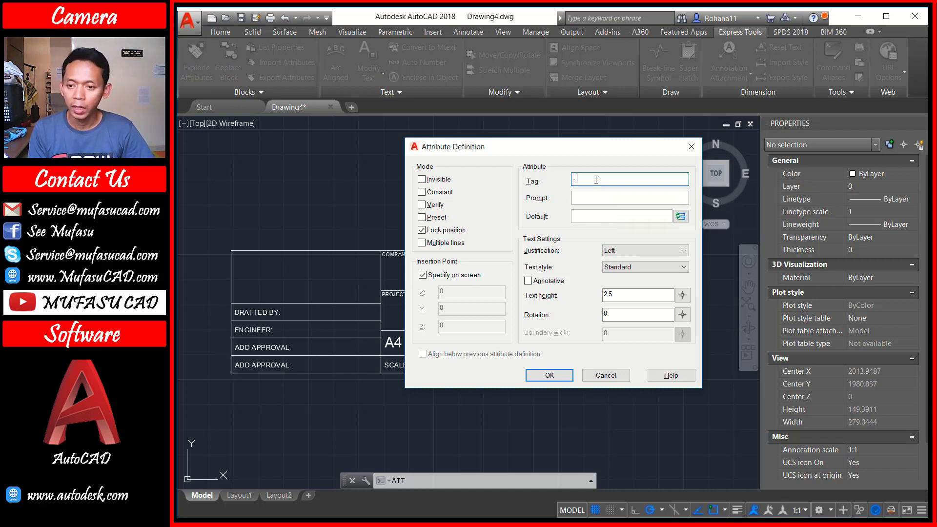
key(Tab)
text(DRAFTED B)
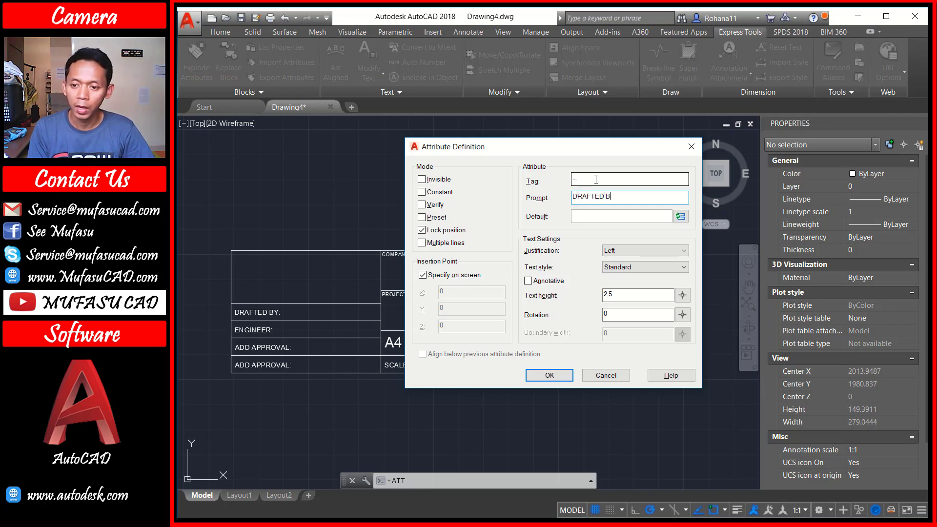
text(Y)
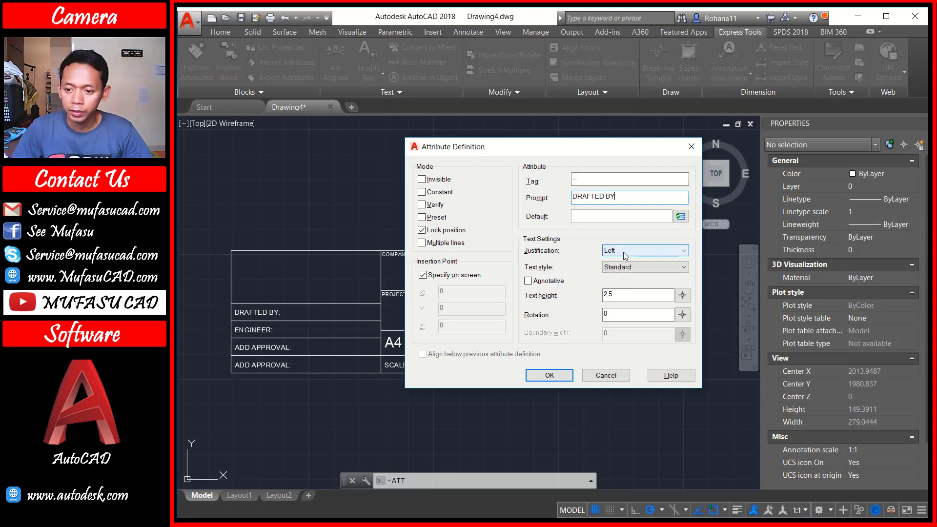
click(621, 295)
text(2)
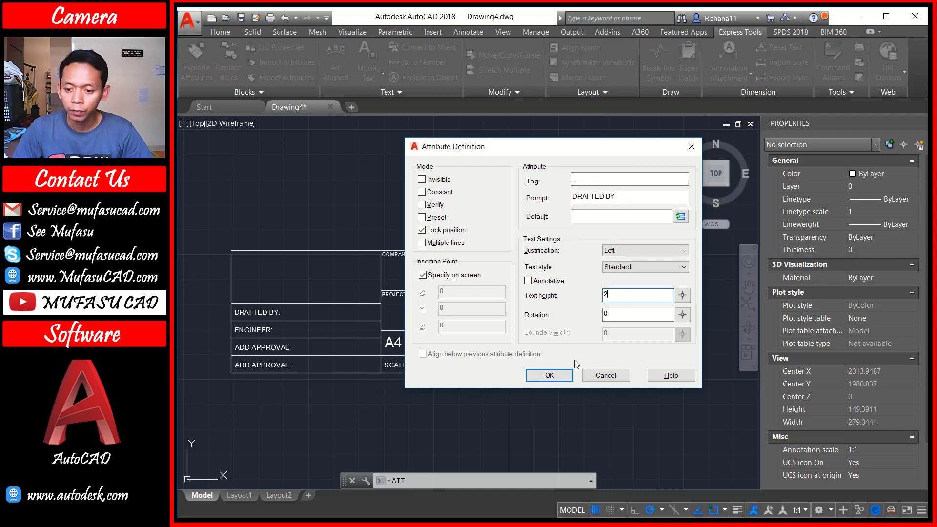
click(549, 375)
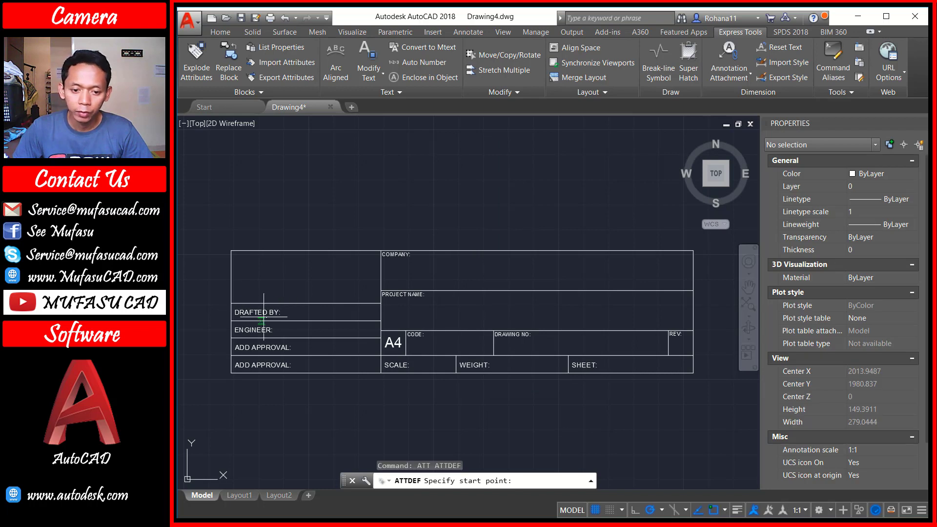
Step: Place the DRAFTED BY attribute right after the DRAFTED BY: label
scroll(281, 312, up, 5)
mouse_move(280, 309)
middle_down()
mouse_move(352, 297)
mouse_move(371, 282)
middle_up()
scroll(371, 282, up, 2)
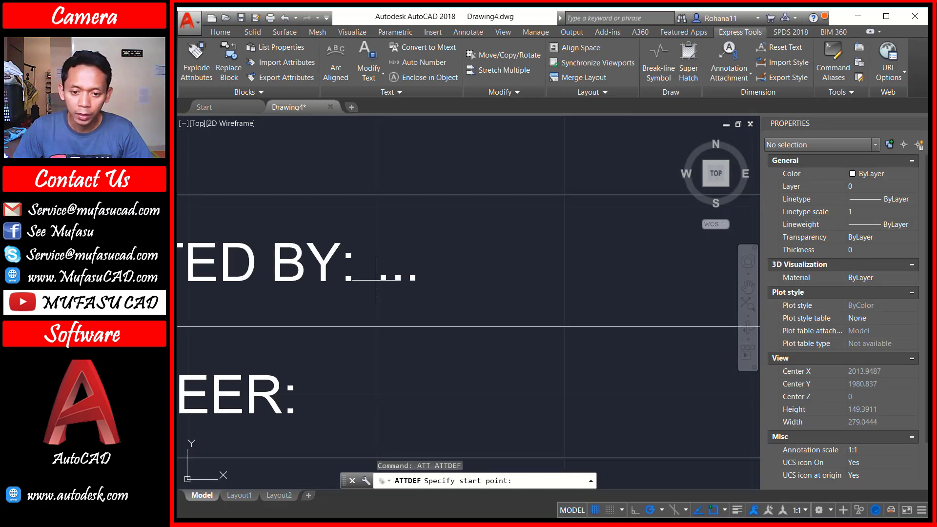
click(375, 280)
scroll(456, 265, down, 3)
scroll(498, 272, down, 2)
middle_drag(498, 272, 503, 247)
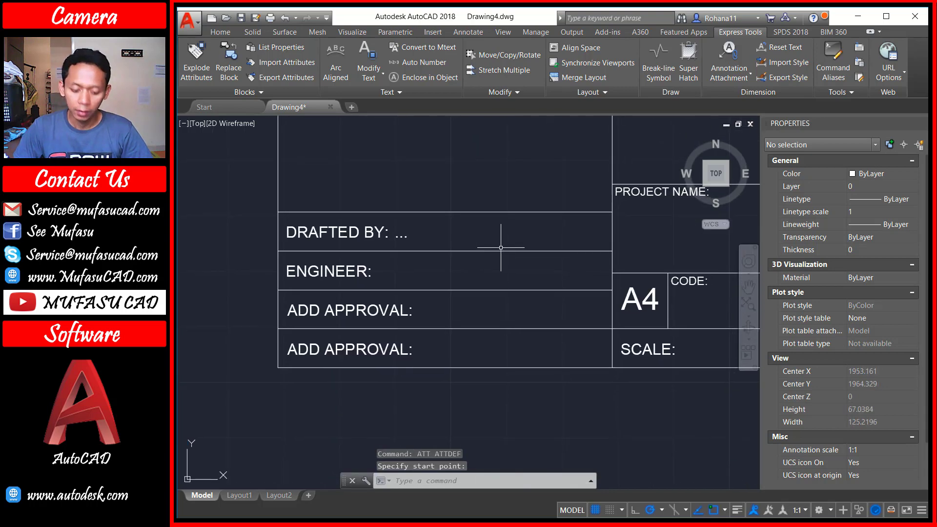
text(ATT)
key(Return)
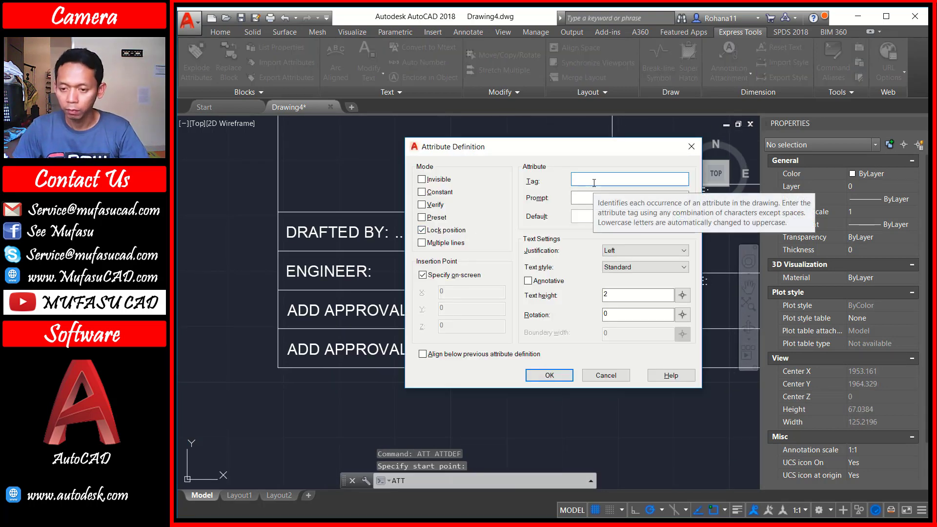
Step: Add a fill-in attribute prompting ENGINEER after the ENGINEER: label
text(..)
click(583, 199)
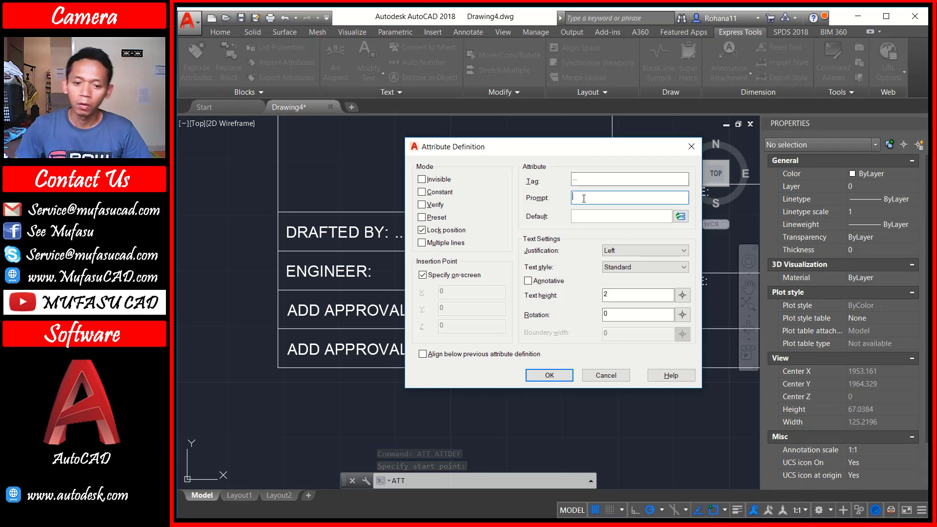
text(ENGINEER)
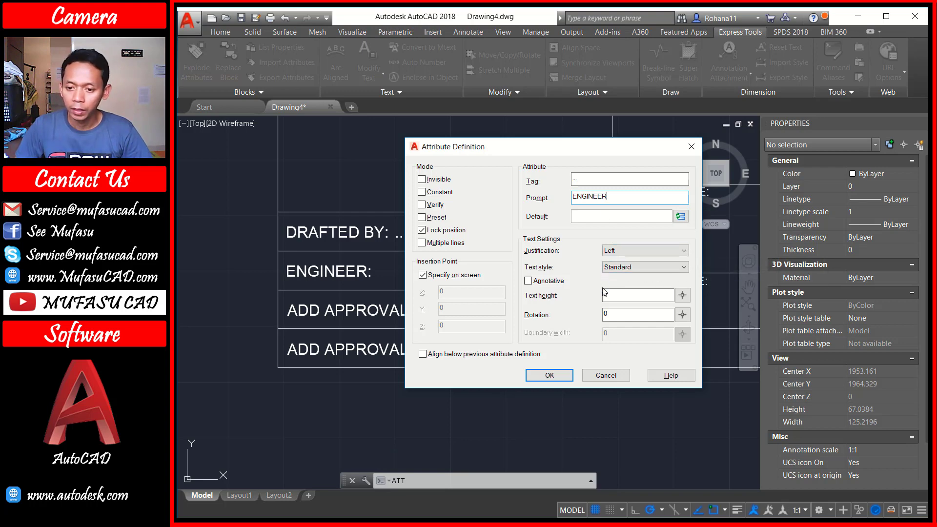
click(551, 375)
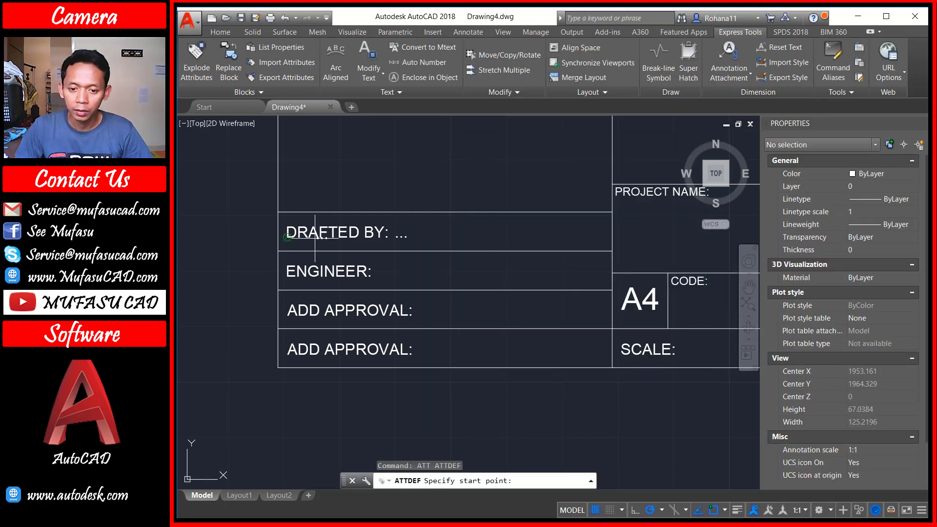
scroll(318, 239, up, 5)
middle_drag(568, 385, 471, 333)
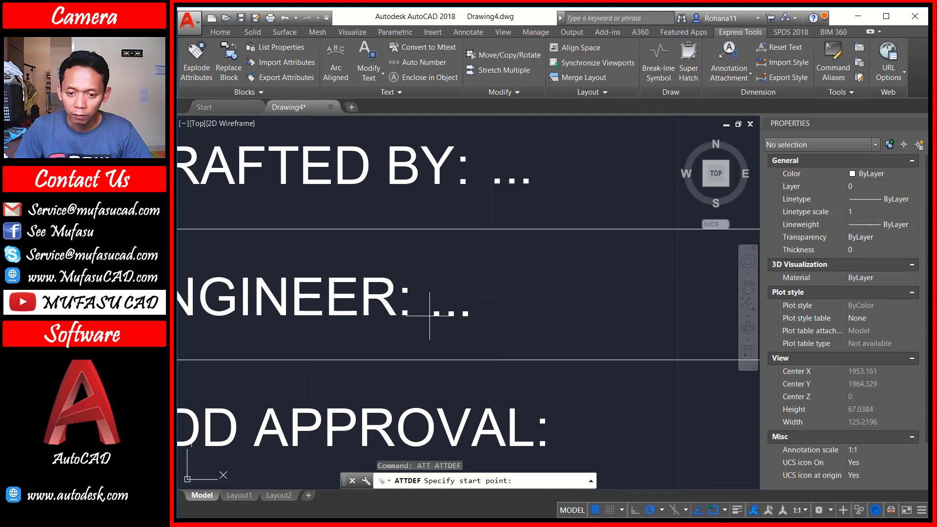
scroll(431, 314, down, 1)
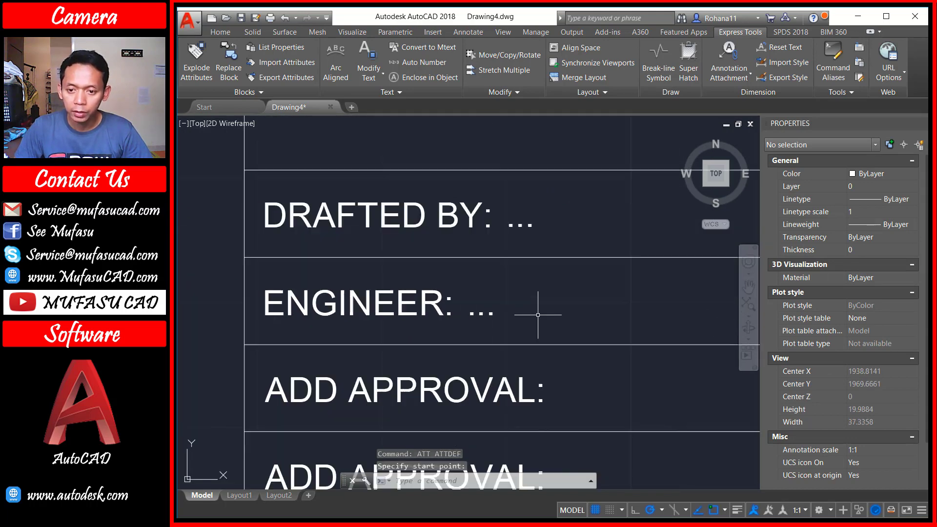
scroll(539, 309, down, 2)
middle_drag(560, 337, 463, 195)
Step: Place a '...' attribute prompting ADD APPROVAL after the first ADD APPROVAL: label
key(Return)
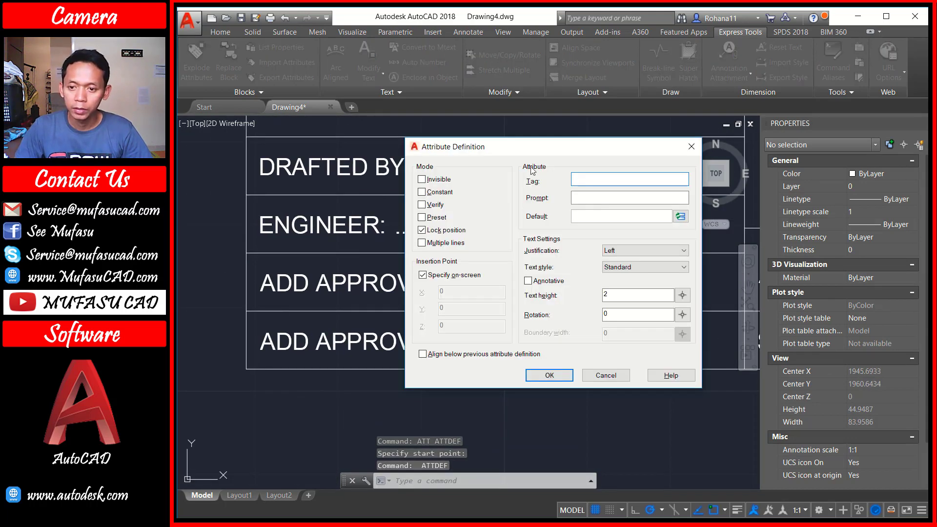
text(ADD A)
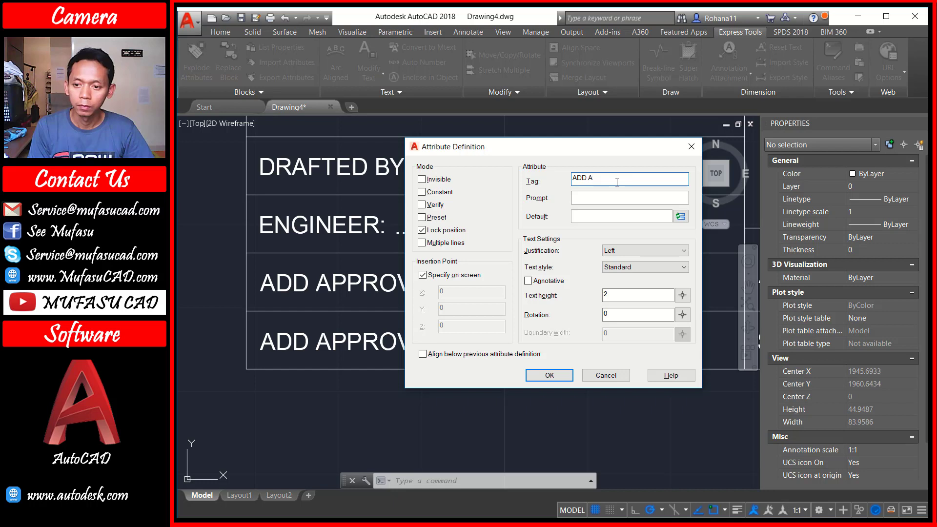
text( L)
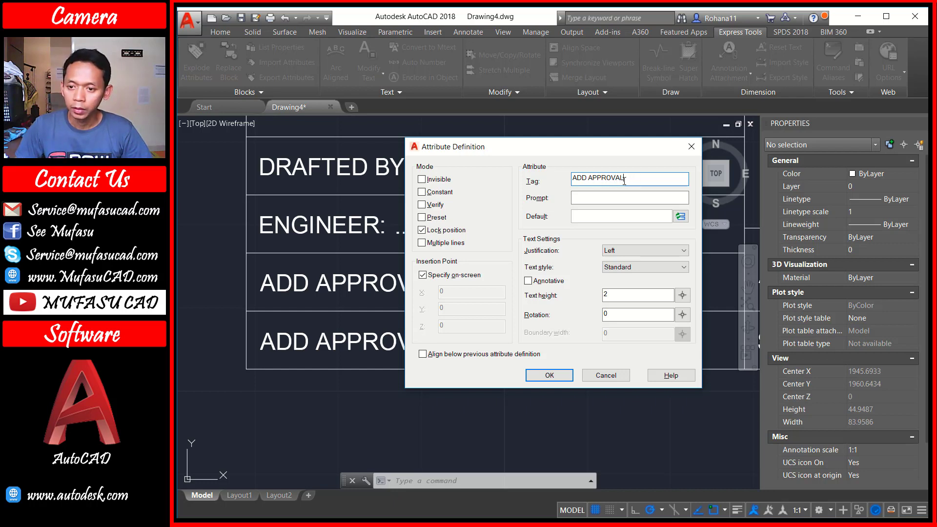
drag(624, 180, 567, 183)
key(BackSpace)
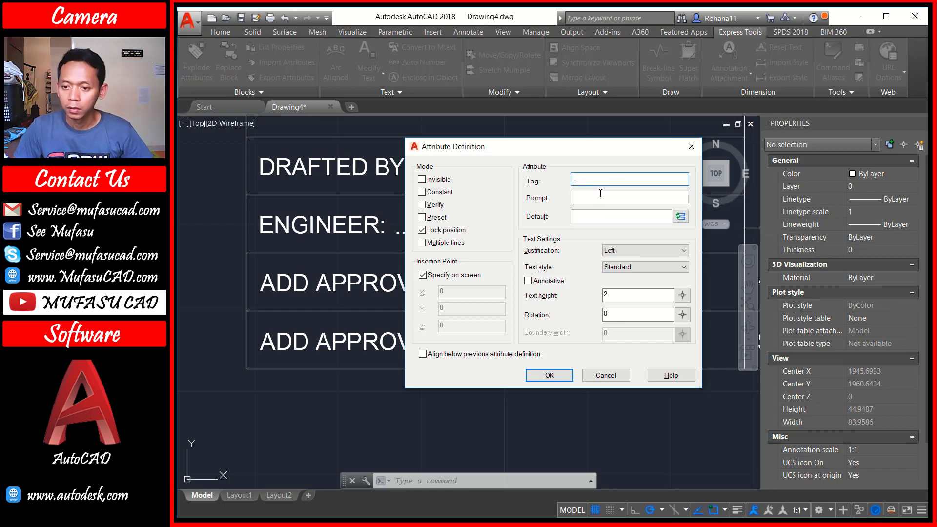
click(594, 198)
text(ADD APPROVAL)
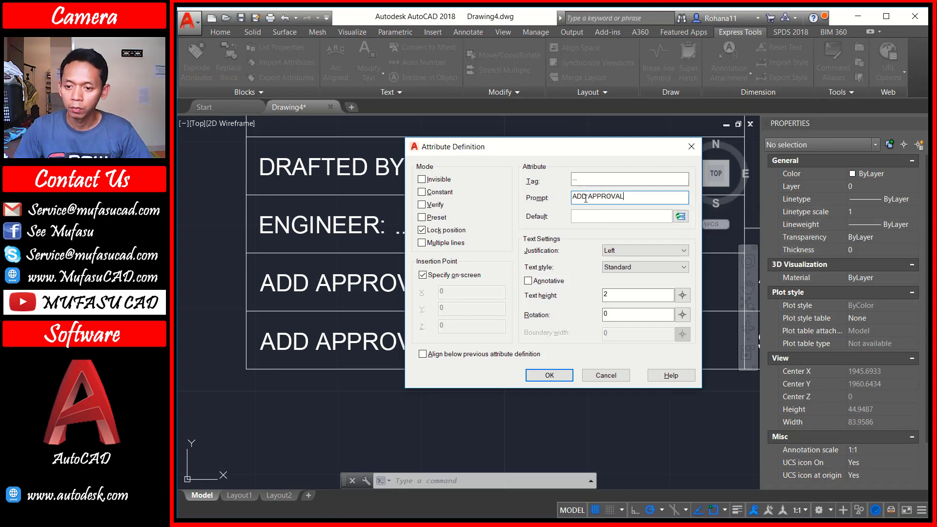
click(548, 375)
scroll(468, 292, up, 5)
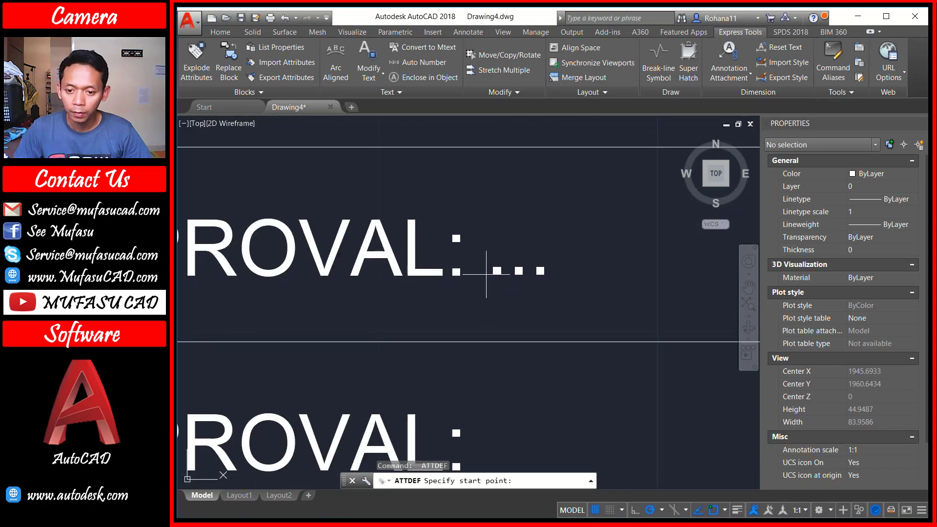
click(486, 275)
scroll(547, 247, down, 3)
Step: Define a second '...' attribute with prompt ADD APPROVAL for the lower ADD APPROVAL: label
scroll(547, 248, up, 2)
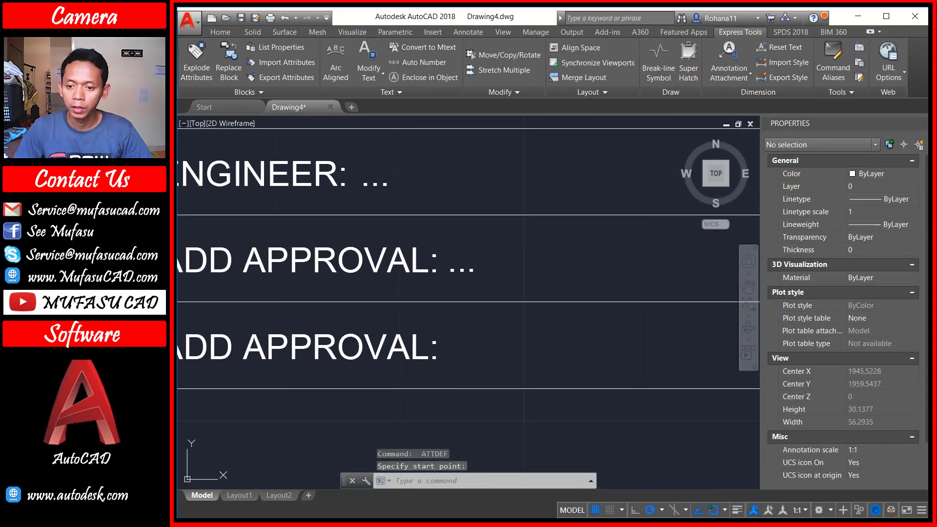
key(Return)
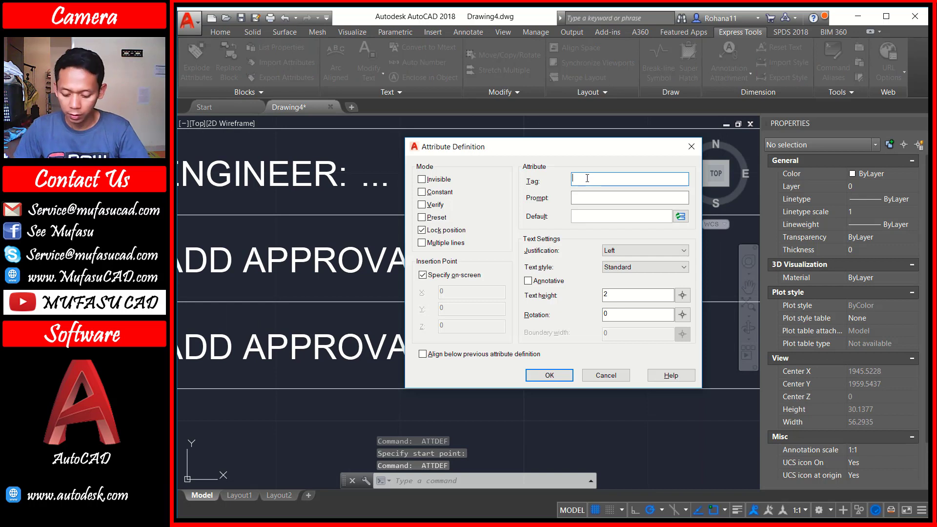
text(...)
click(585, 196)
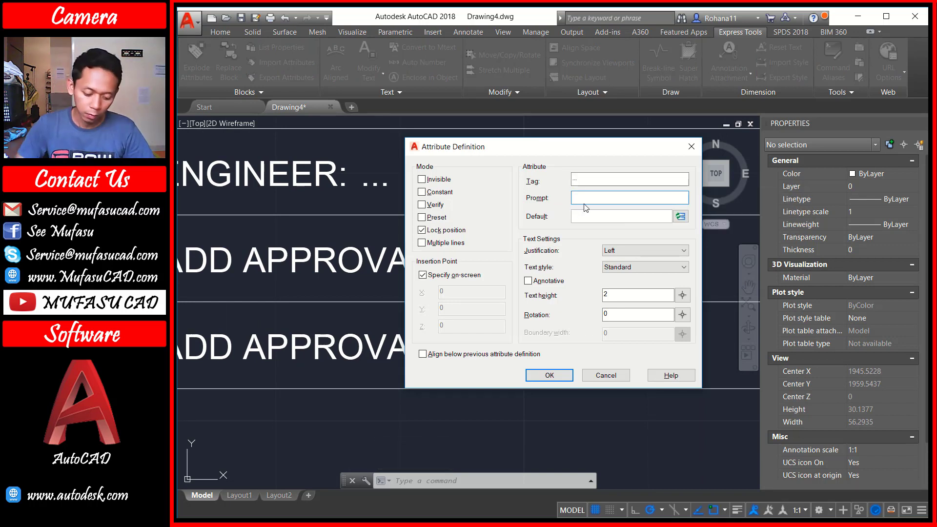
text(ADD APPRO)
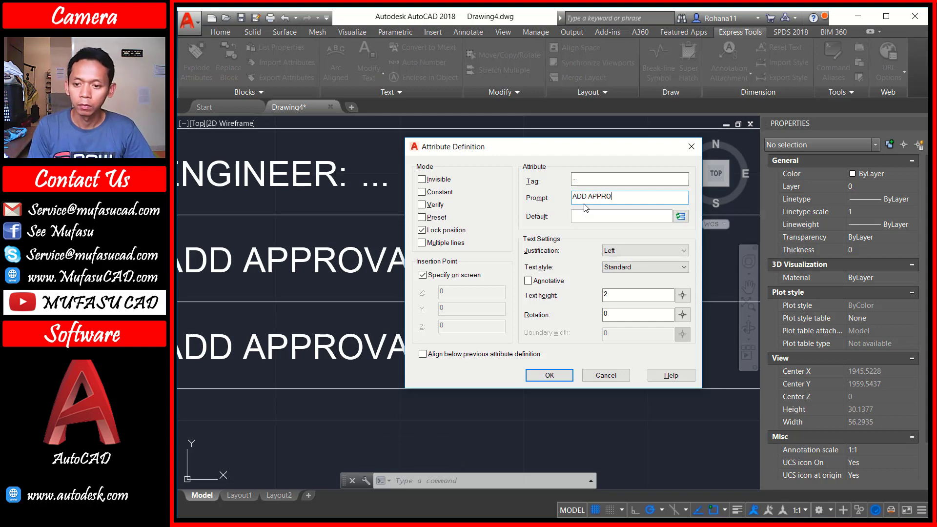
text(VAL)
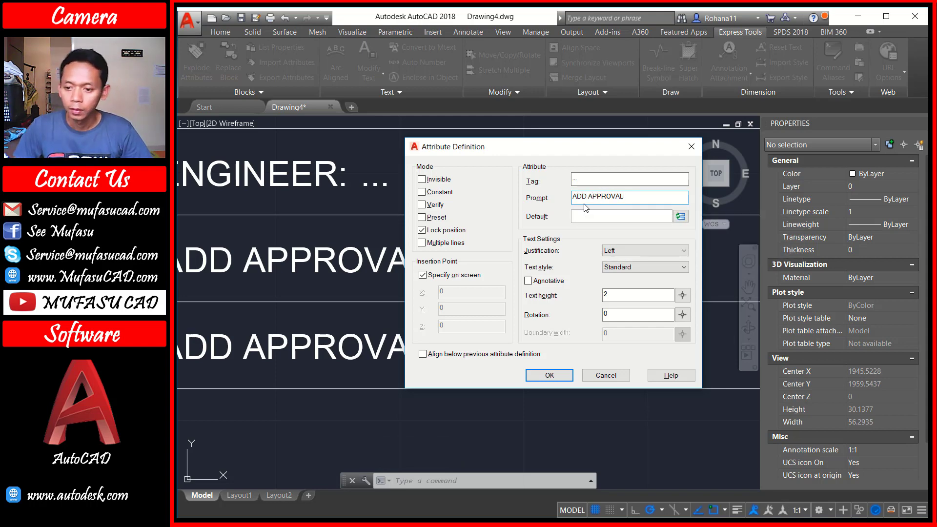
click(556, 375)
scroll(457, 355, up, 2)
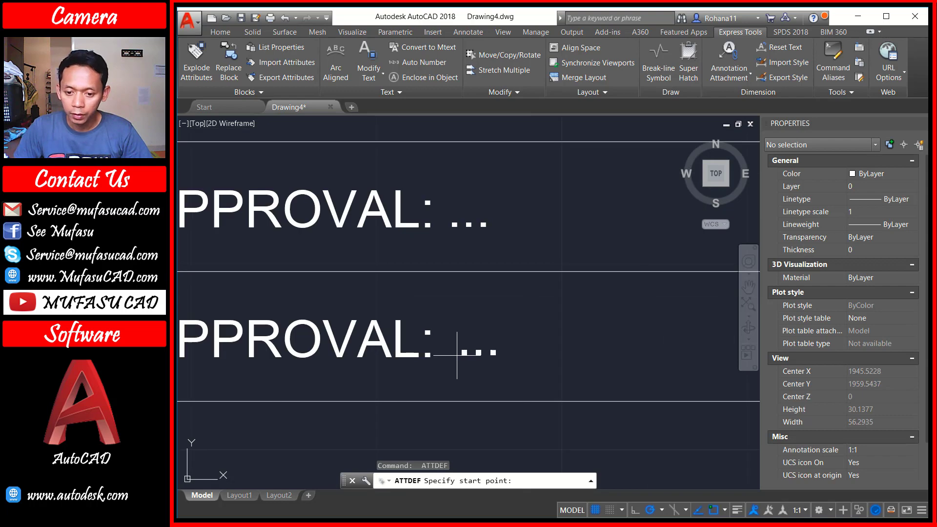
Step: Add a fill-in attribute prompting SCALE after the SCALE: label
scroll(569, 310, down, 2)
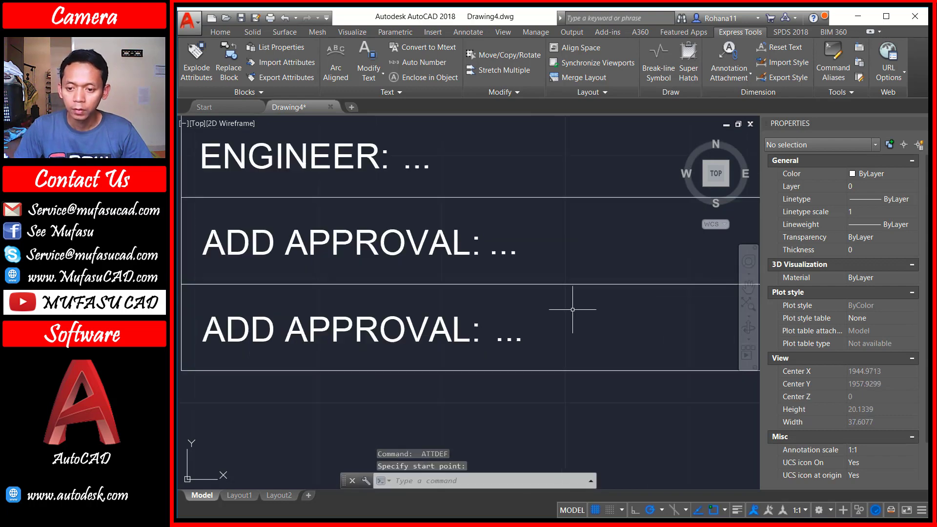
scroll(372, 314, down, 2)
middle_drag(528, 343, 383, 352)
middle_drag(459, 334, 373, 332)
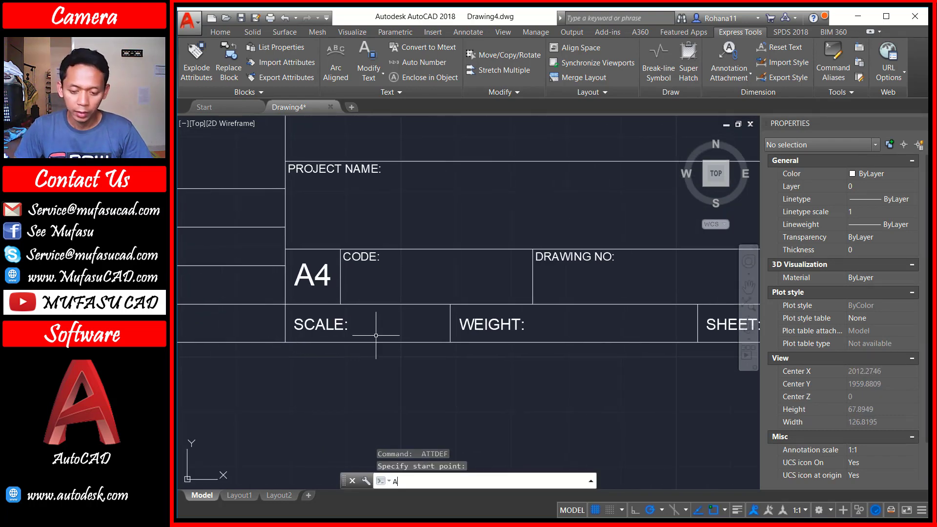
text(ATT)
key(Return)
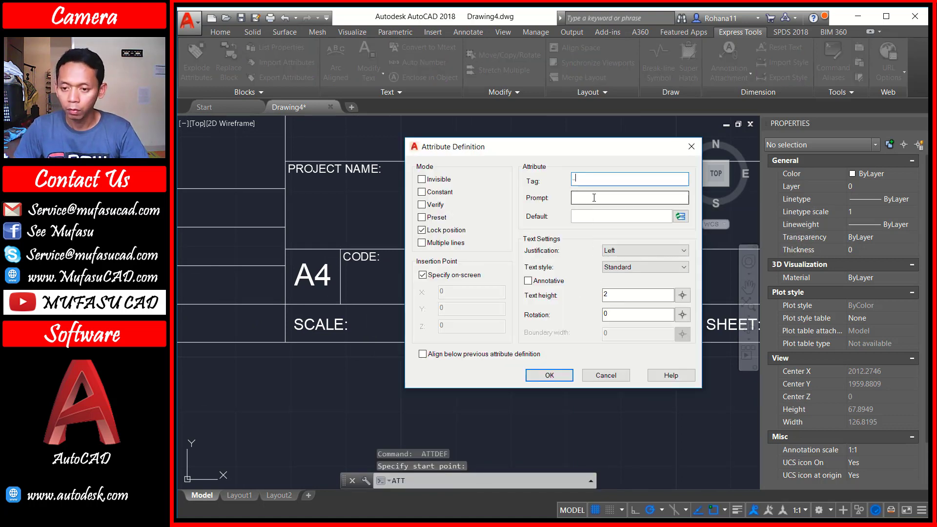
click(593, 199)
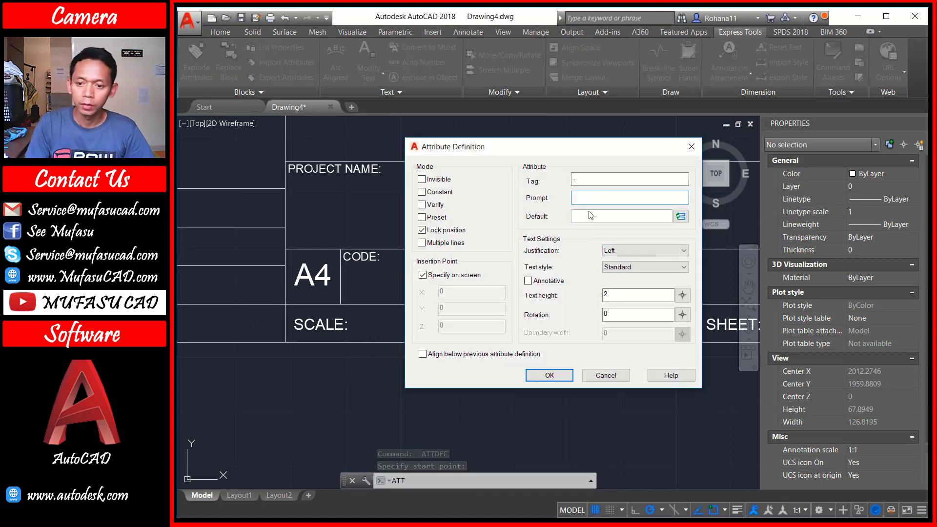
text(SCALE)
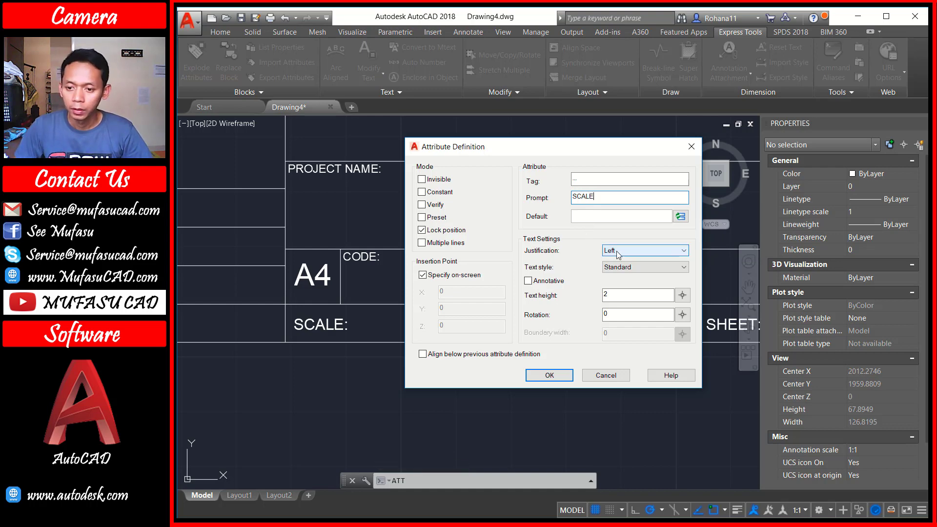
click(549, 375)
scroll(392, 321, up, 4)
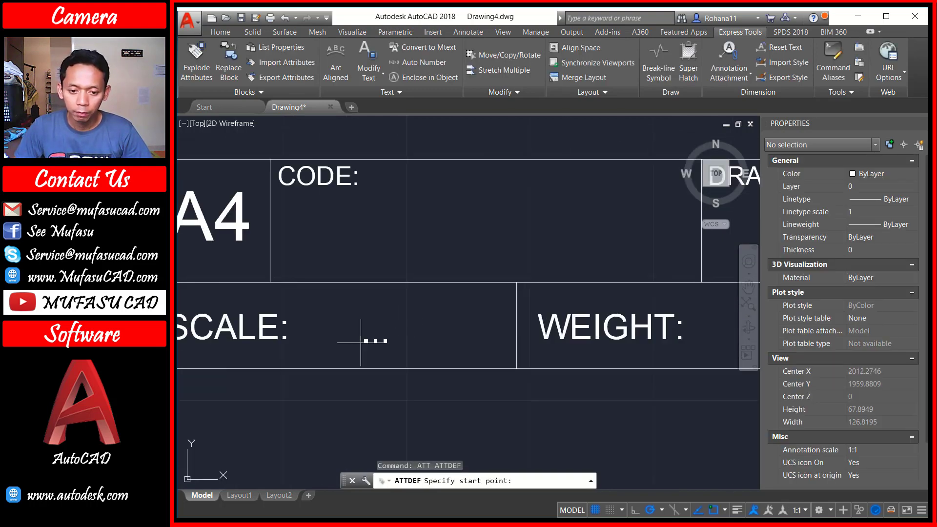
click(311, 338)
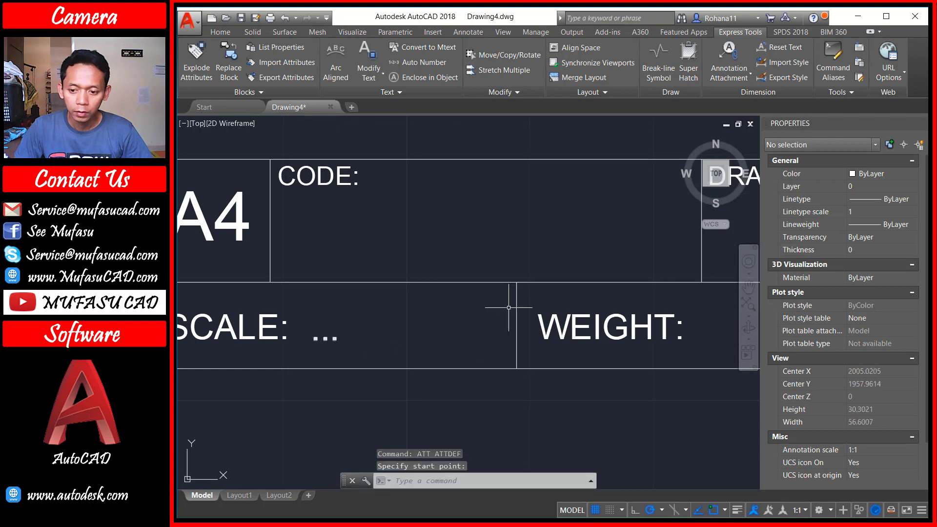
scroll(502, 314, down, 4)
Step: Add a '...' attribute prompting WEIGHT in the WEIGHT: cell
key(Return)
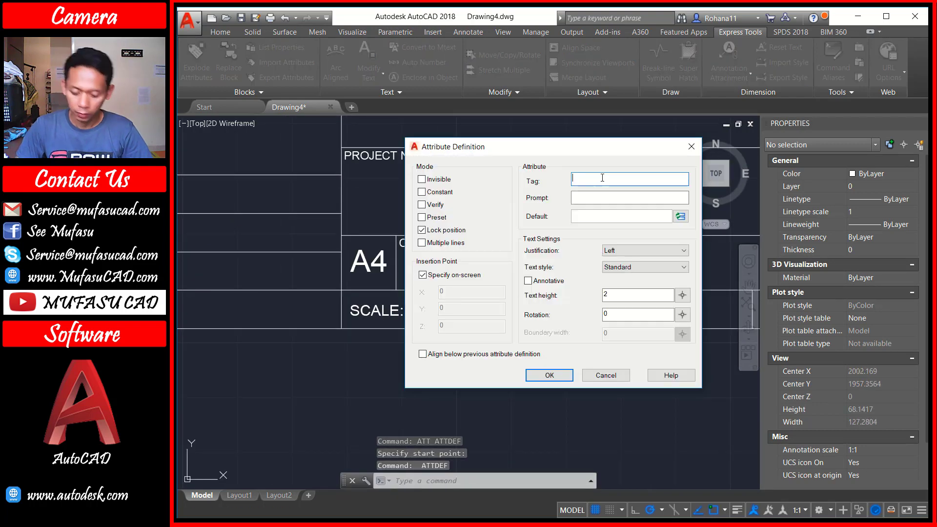
text(...)
key(Tab)
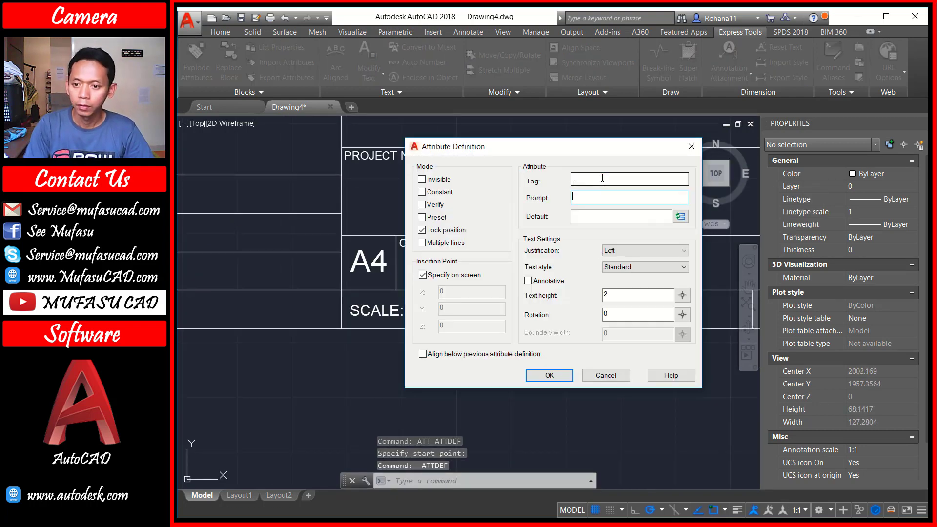
text(E)
key(BackSpace)
text(WE)
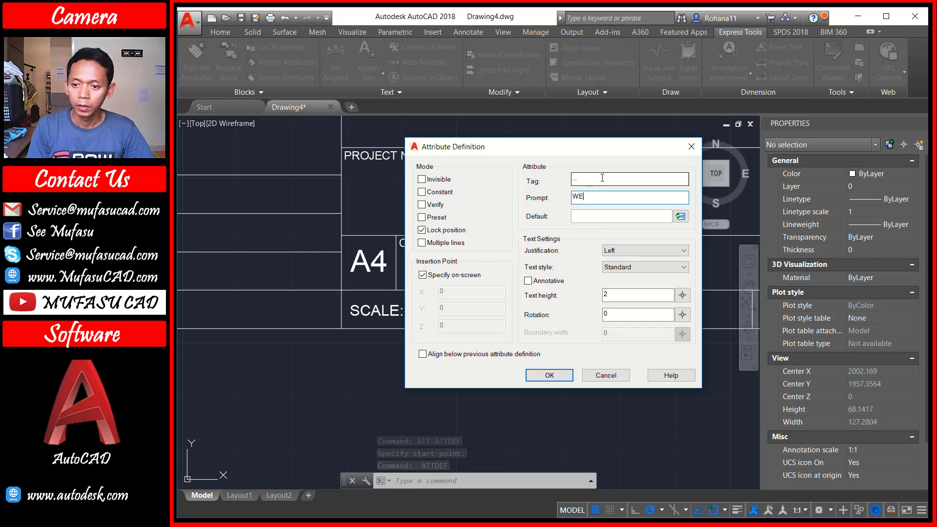
text(IGHT)
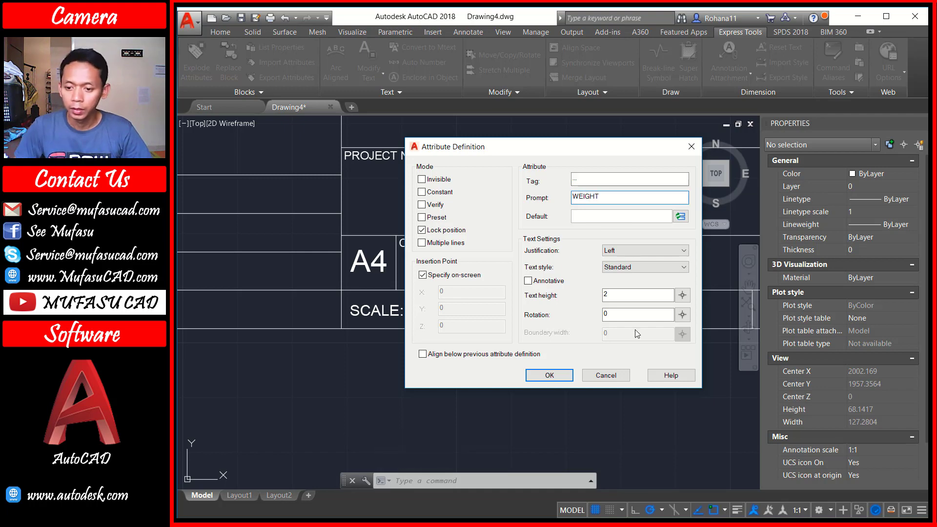
click(550, 375)
scroll(577, 330, up, 3)
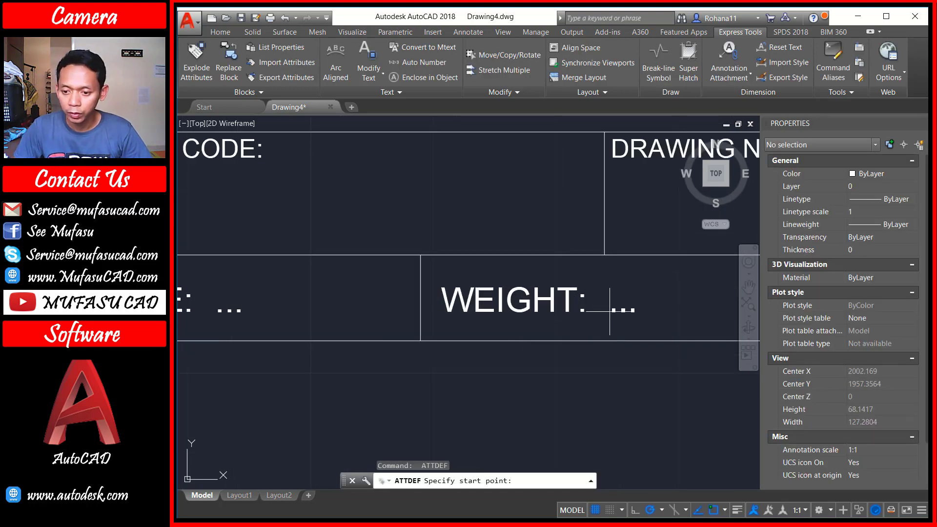
scroll(608, 308, down, 3)
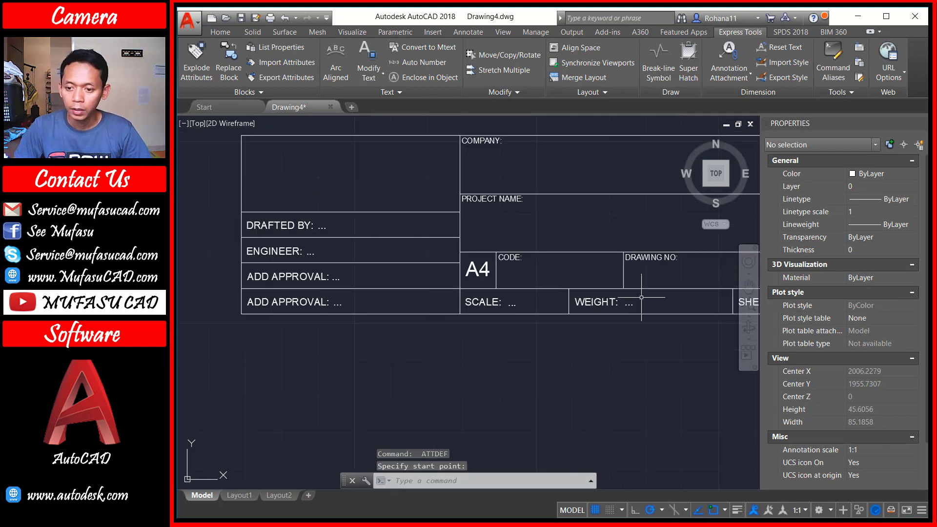
scroll(534, 326, up, 2)
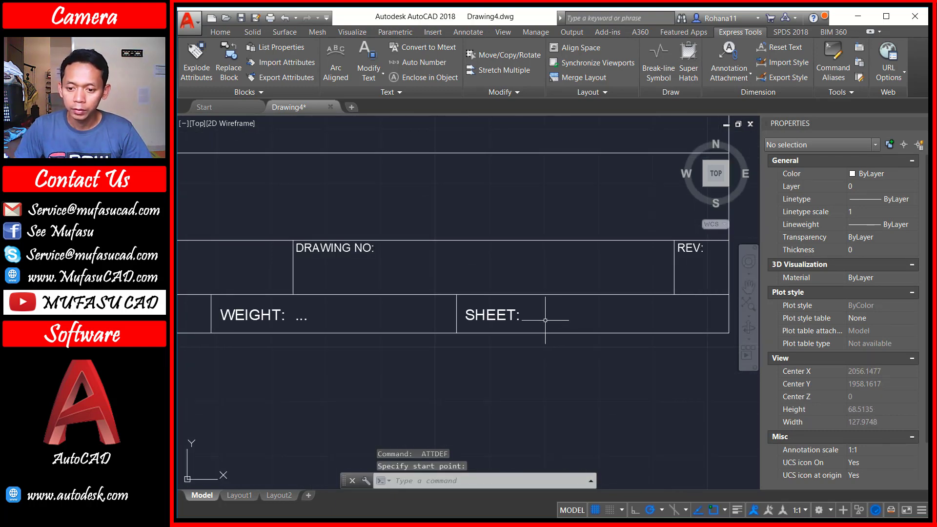
click(540, 320)
Step: Define a fill-in attribute prompting SHEET for the SHEET: cell
key(Return)
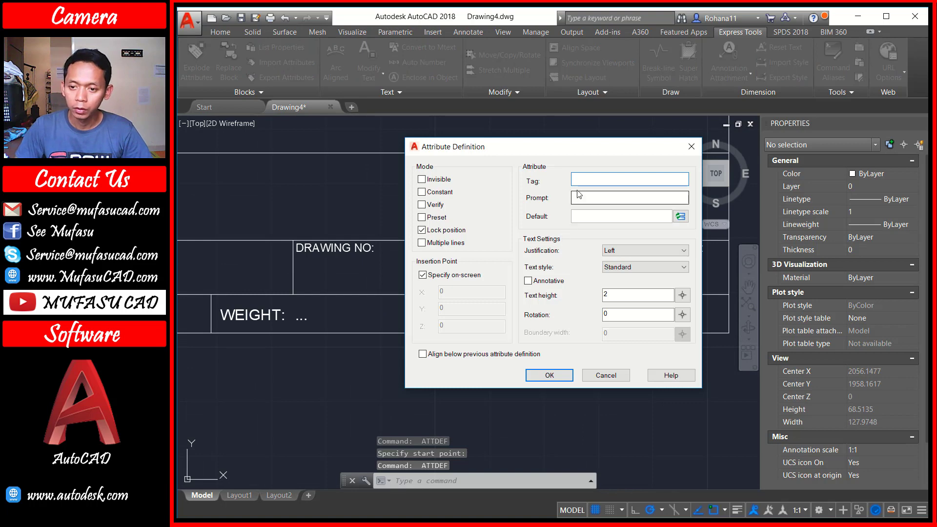
drag(581, 146, 540, 139)
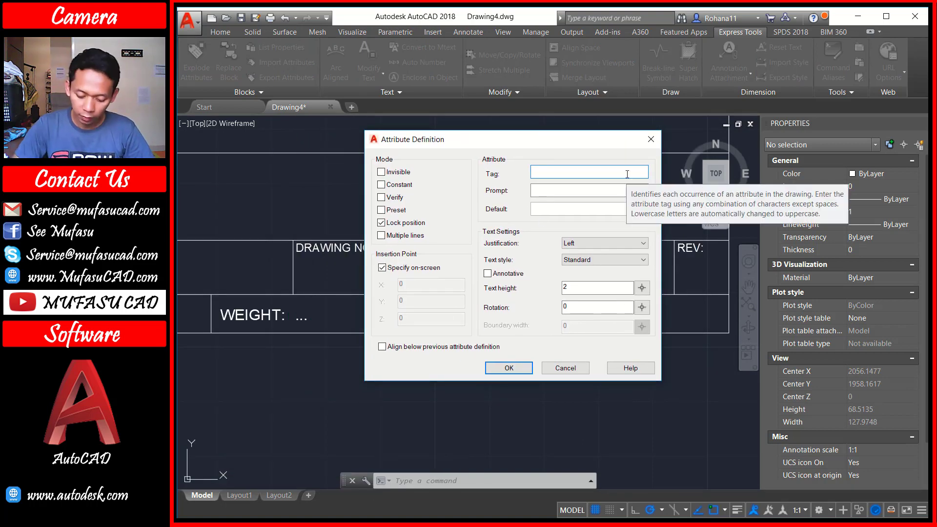
text(---)
key(Tab)
text(SHEET)
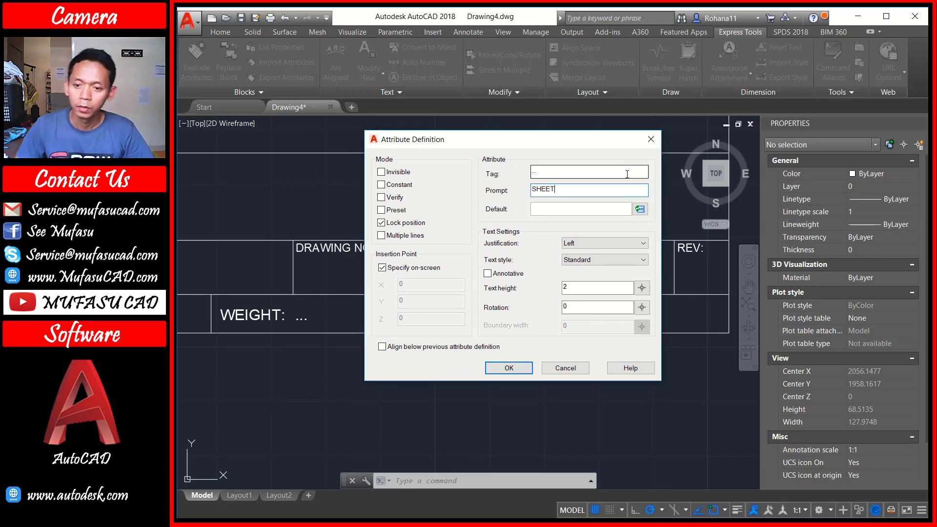
click(518, 375)
scroll(539, 340, up, 3)
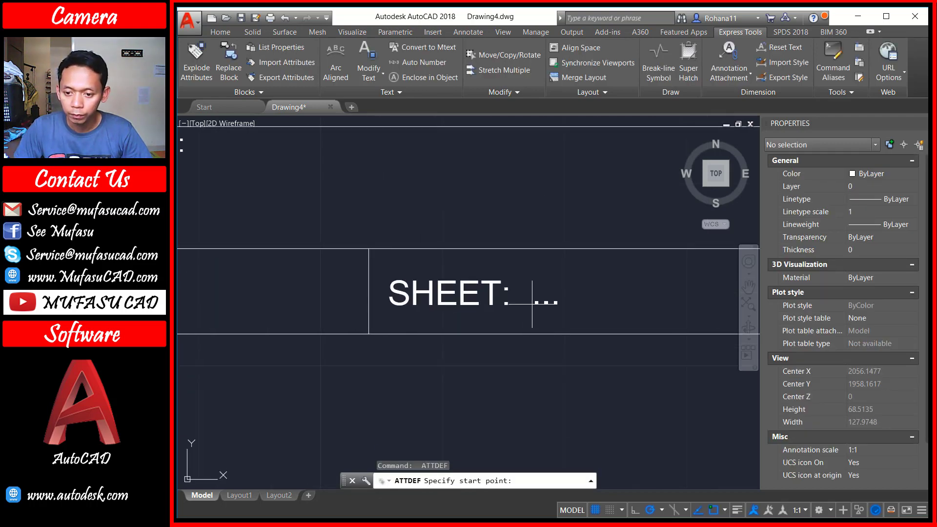
Step: Redo the undone attribute definition with Ctrl+Y and pan across the title block
key(Escape)
scroll(531, 302, down, 3)
key(ctrl+y)
mouse_move(455, 215)
middle_down()
mouse_move(319, 209)
mouse_move(418, 232)
middle_up()
scroll(312, 224, up, 1)
scroll(318, 251, up, 1)
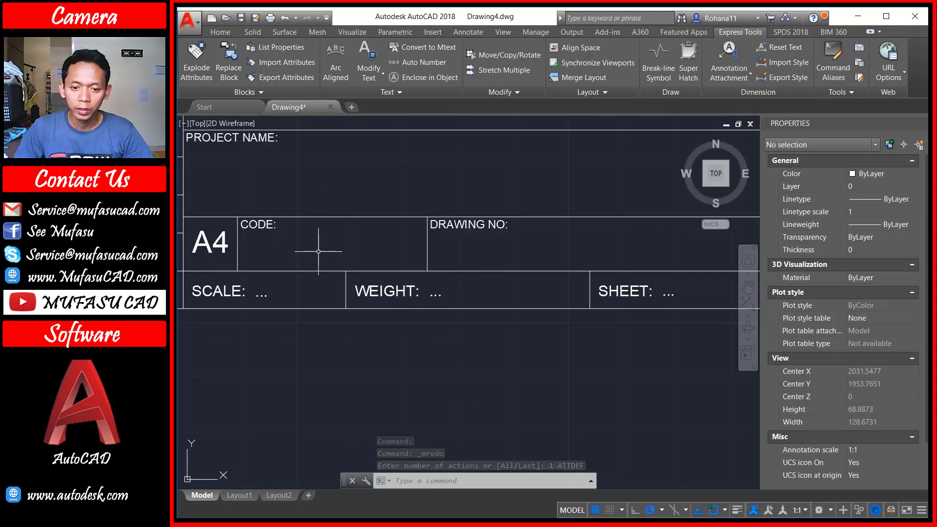
middle_drag(318, 251, 332, 253)
Step: Define an attribute prompting CODE with Middle center justification
text(ATT)
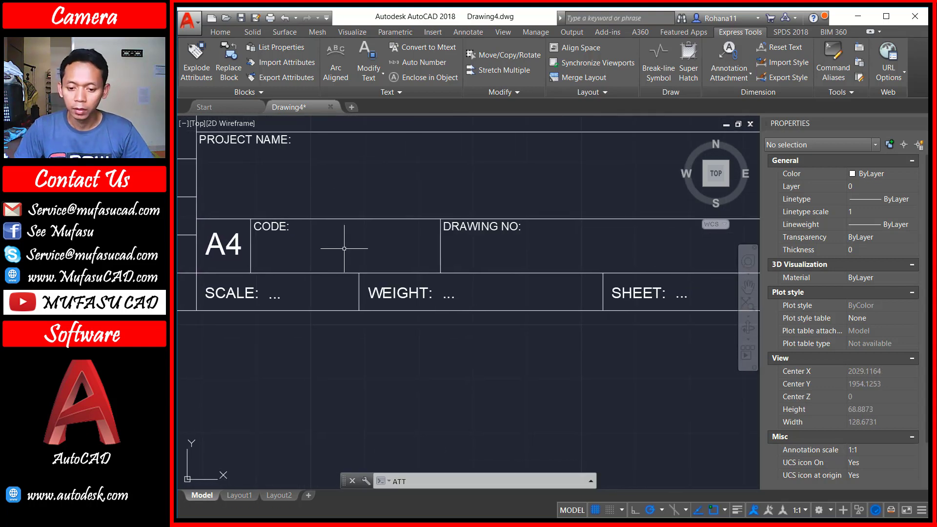
key(Return)
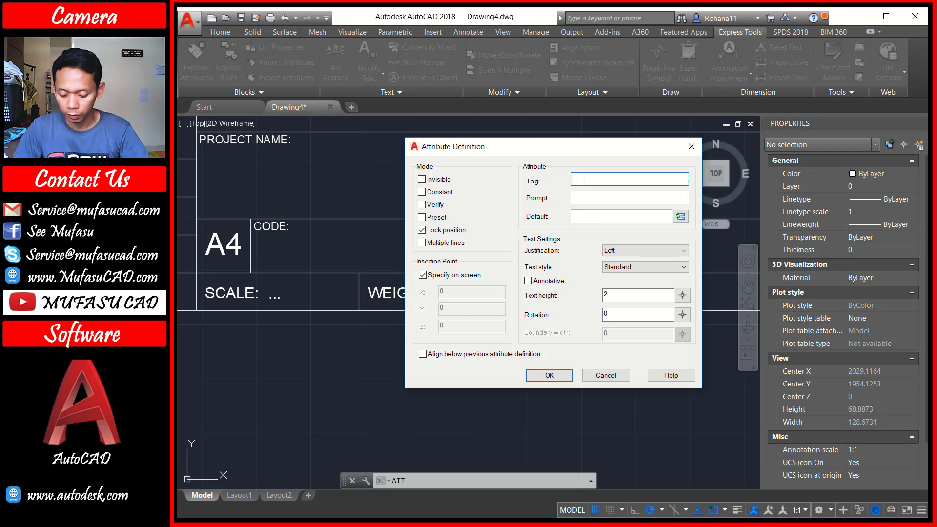
click(578, 199)
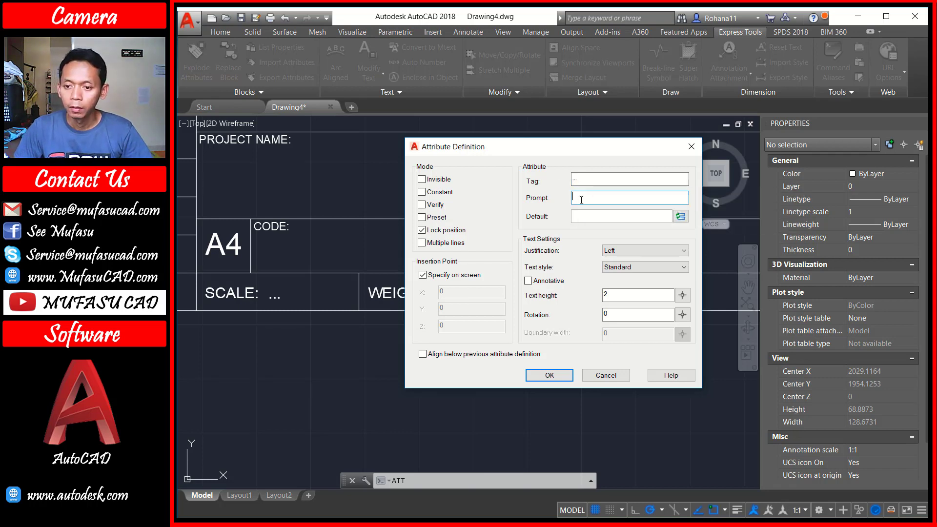
text(CODE)
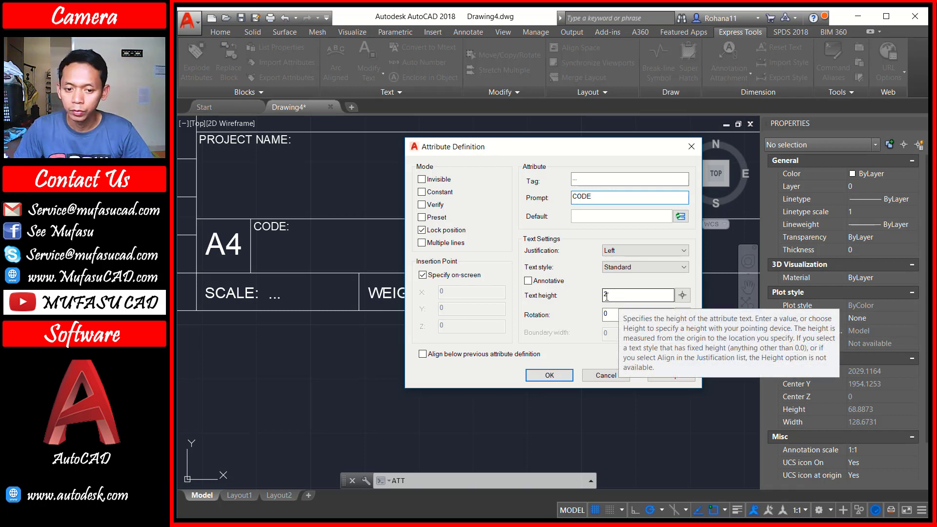
click(649, 250)
click(632, 339)
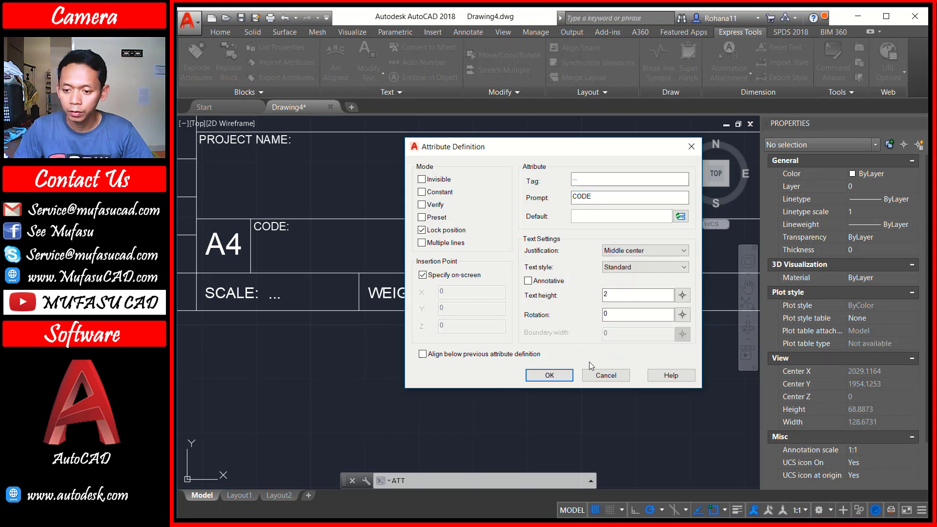
click(549, 375)
Step: Place the CODE attribute in the CODE cell and move it until centred under the label
scroll(339, 260, up, 2)
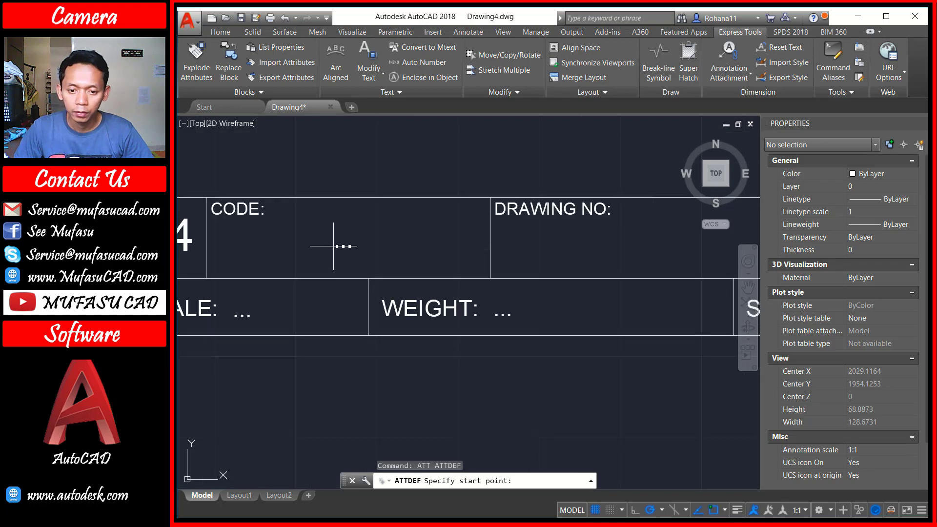
click(339, 242)
scroll(373, 243, down, 1)
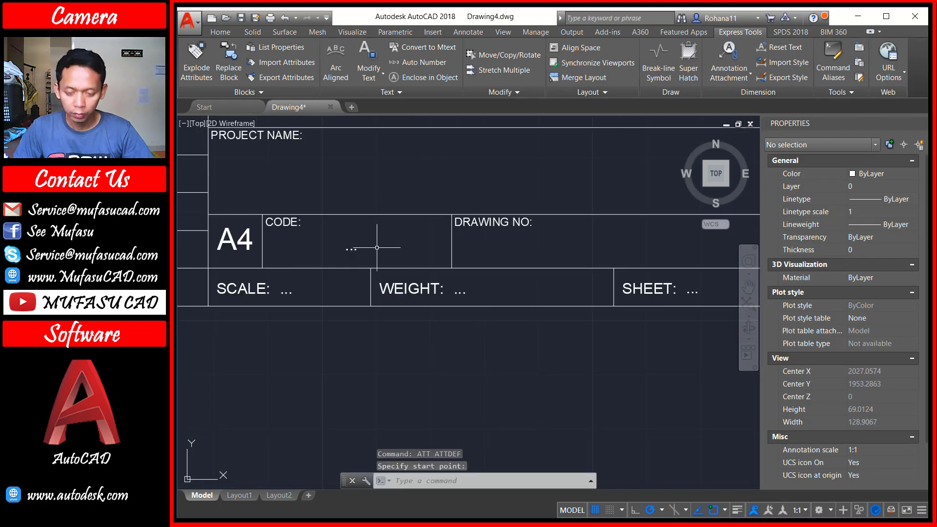
text(m)
key(Return)
click(377, 240)
click(341, 256)
key(Return)
click(414, 243)
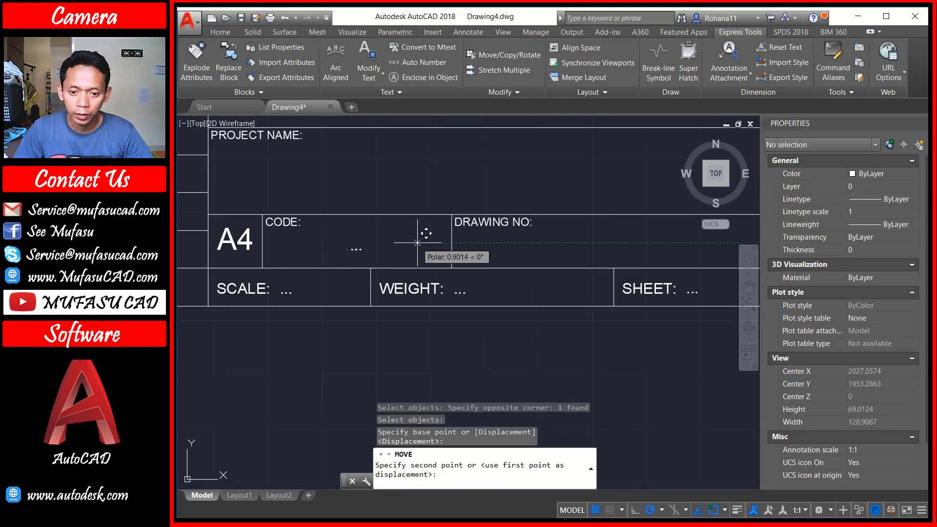
click(419, 243)
key(Return)
click(345, 261)
key(Return)
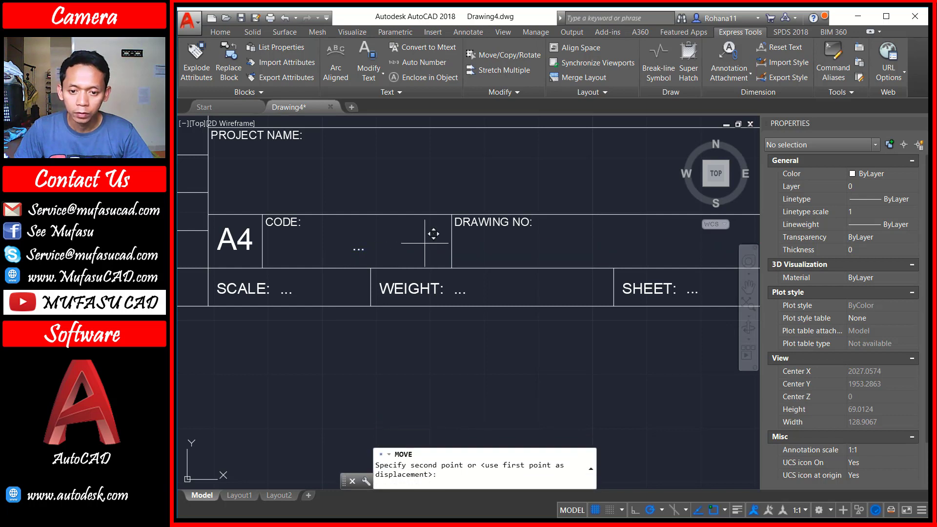
click(422, 242)
click(422, 241)
Step: Define a '...' attribute prompting DRAWING NO with Middle center justification
scroll(423, 241, down, 2)
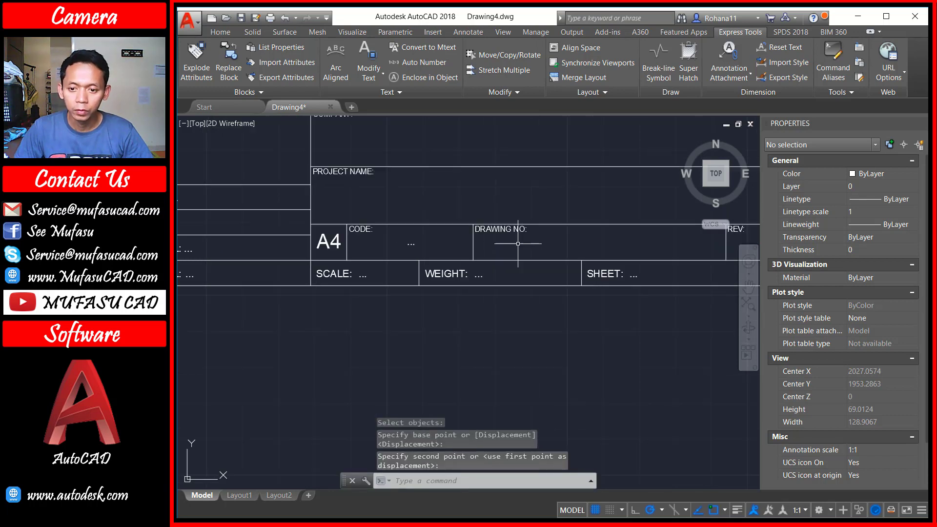
middle_drag(516, 239, 459, 247)
text(ATT)
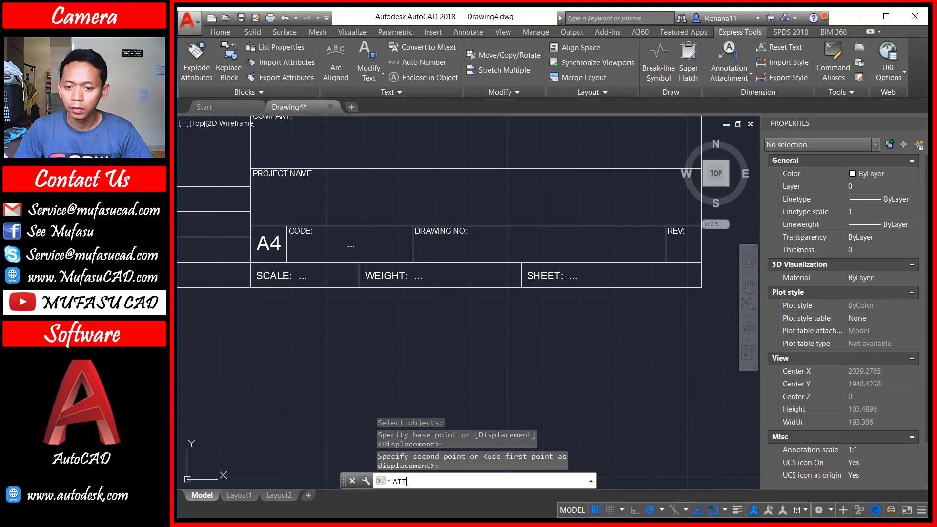
key(Return)
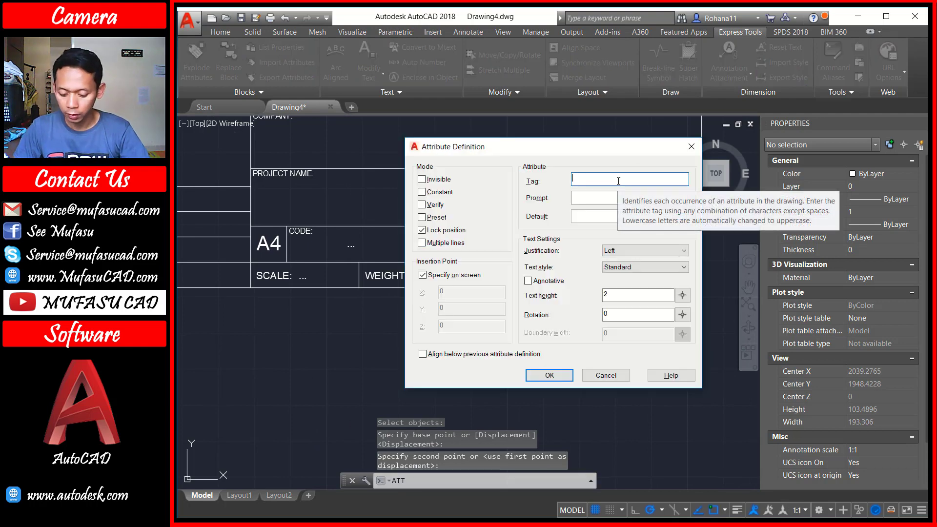
text(...)
click(605, 195)
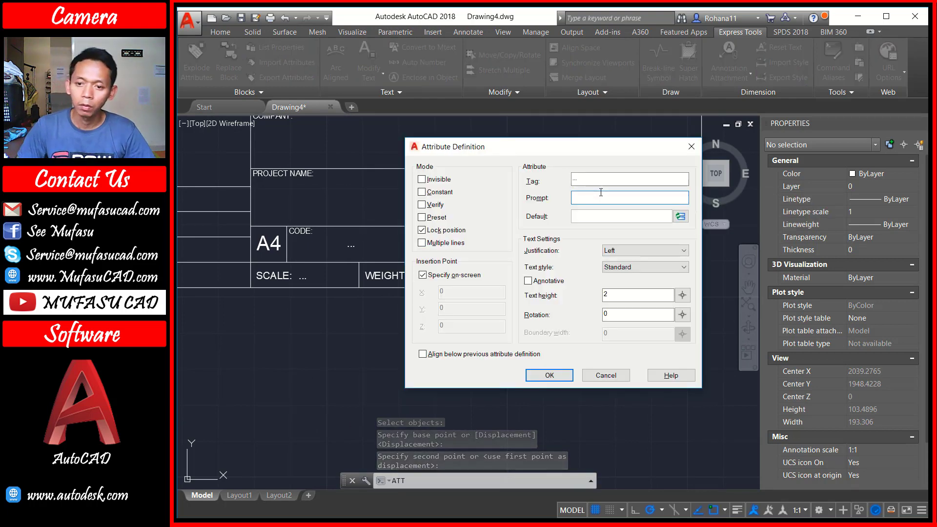
drag(597, 156, 543, 261)
text(DRA)
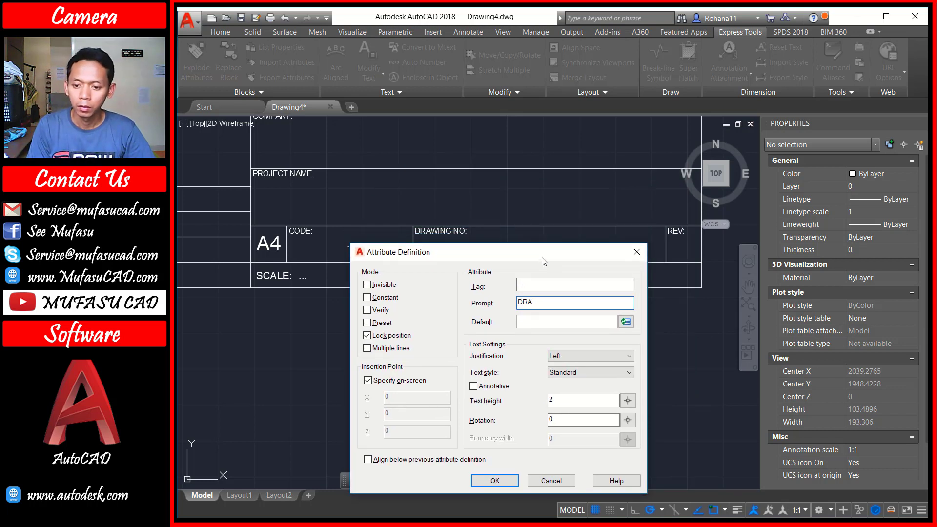
text(O)
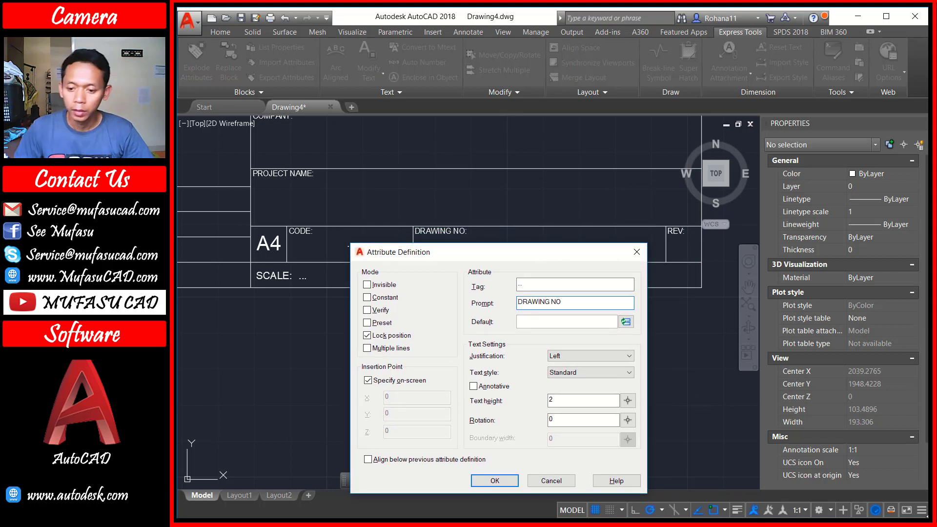
click(569, 356)
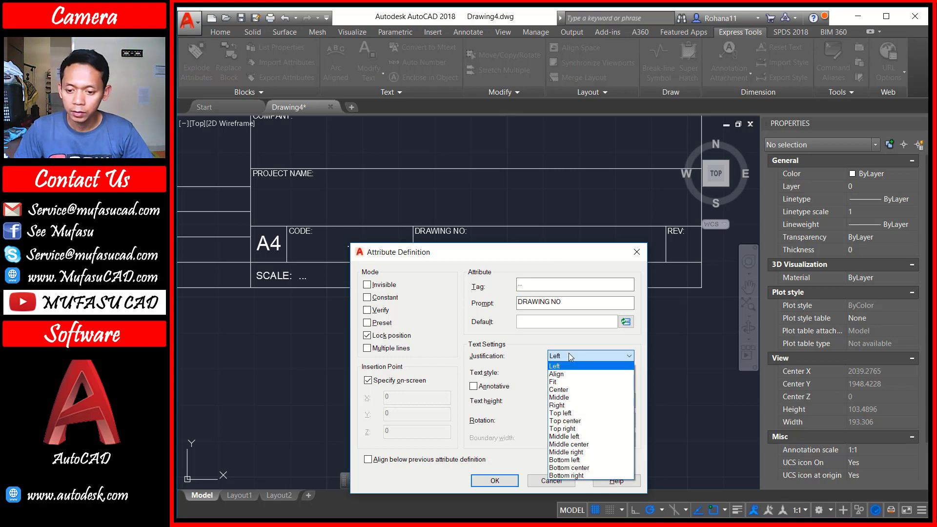
click(569, 444)
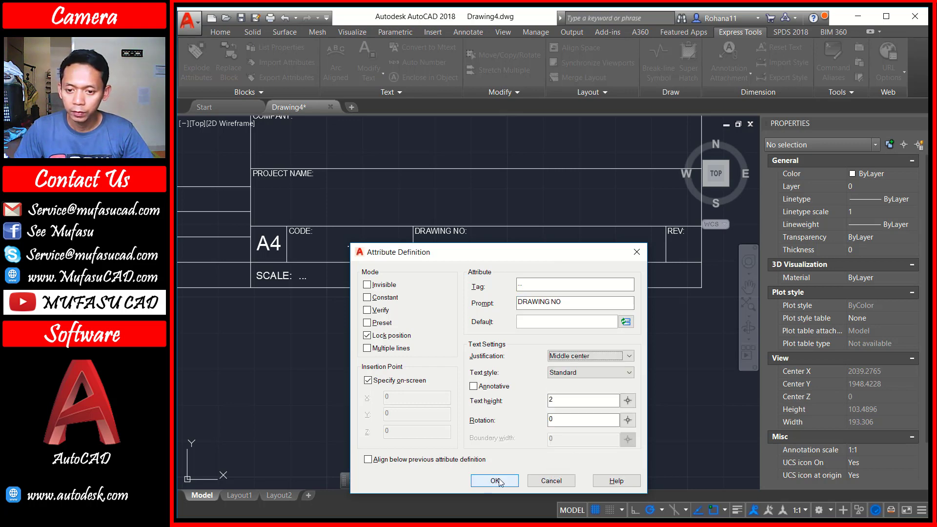
click(494, 481)
Step: Place the DRAWING NO attribute and move it to the centre of its cell
click(510, 242)
scroll(521, 247, up, 2)
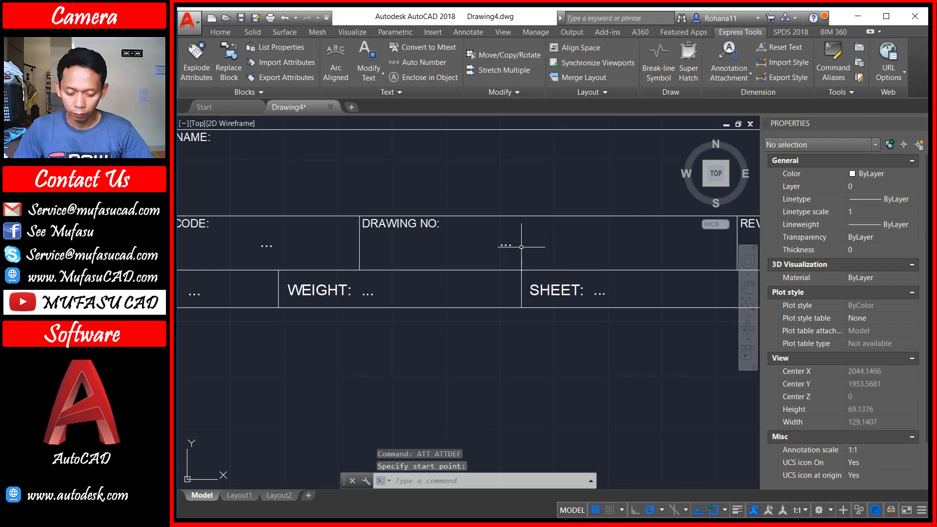
scroll(521, 247, down, 2)
text(m)
key(Return)
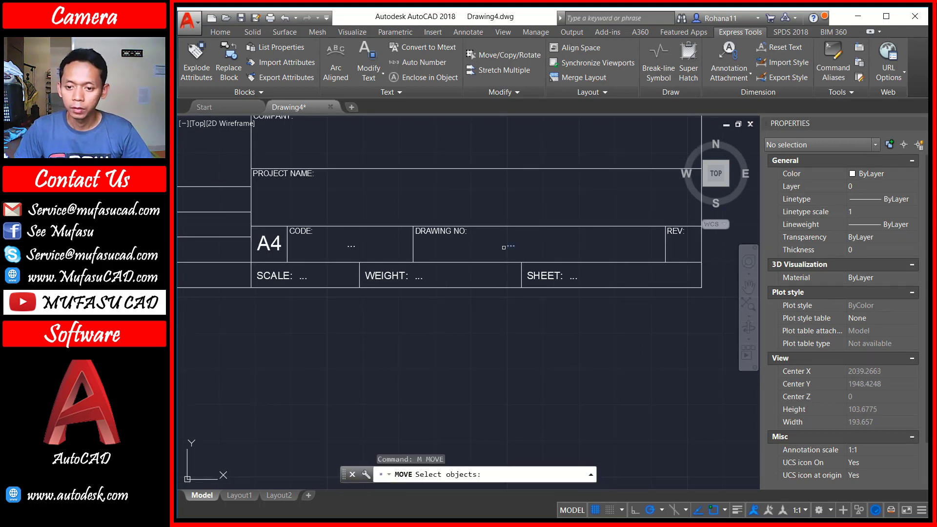
drag(504, 247, 518, 239)
key(Return)
click(520, 206)
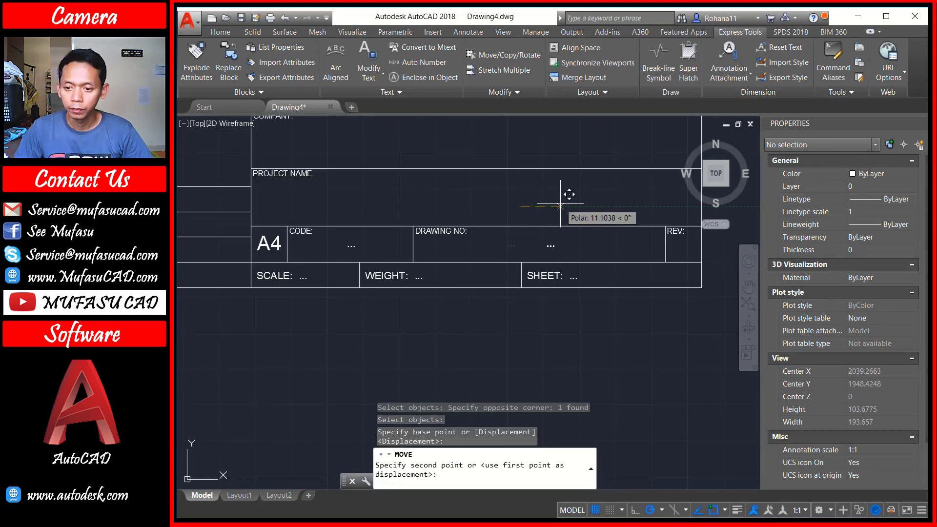
click(560, 206)
scroll(571, 234, down, 2)
scroll(584, 245, up, 1)
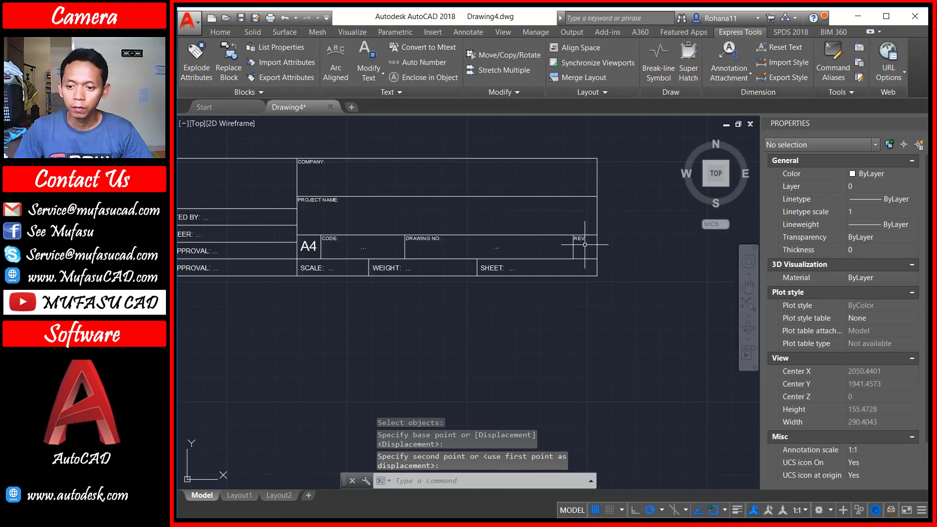
scroll(585, 245, up, 2)
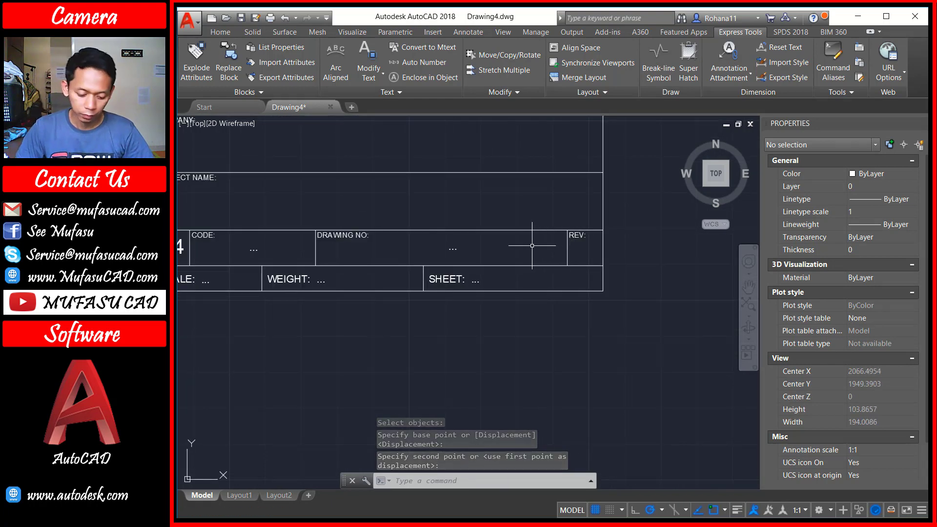
Step: Define a '...' attribute prompting REV for the REV cell
text(ATT)
key(Return)
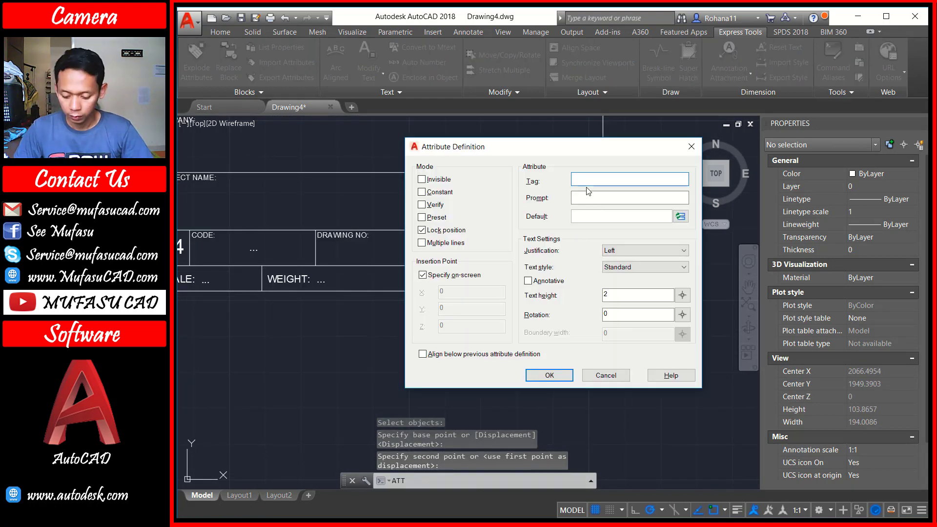
text(...)
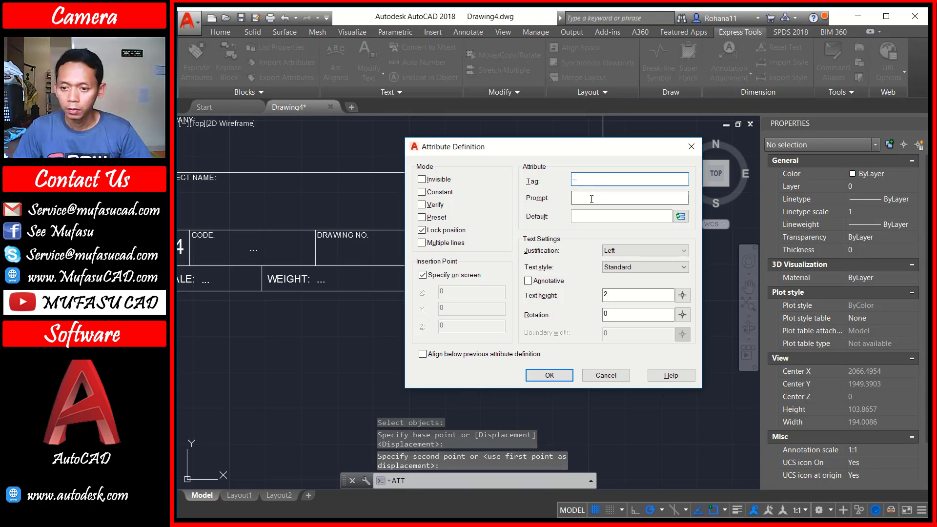
click(591, 199)
text(REV)
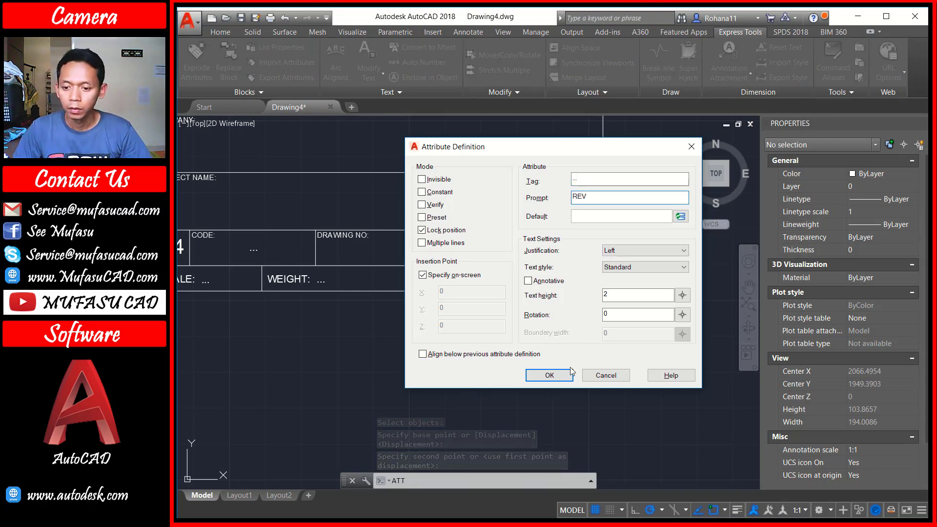
click(566, 374)
Step: Pan the view across the title block and start a new attribute definition
scroll(596, 241, up, 3)
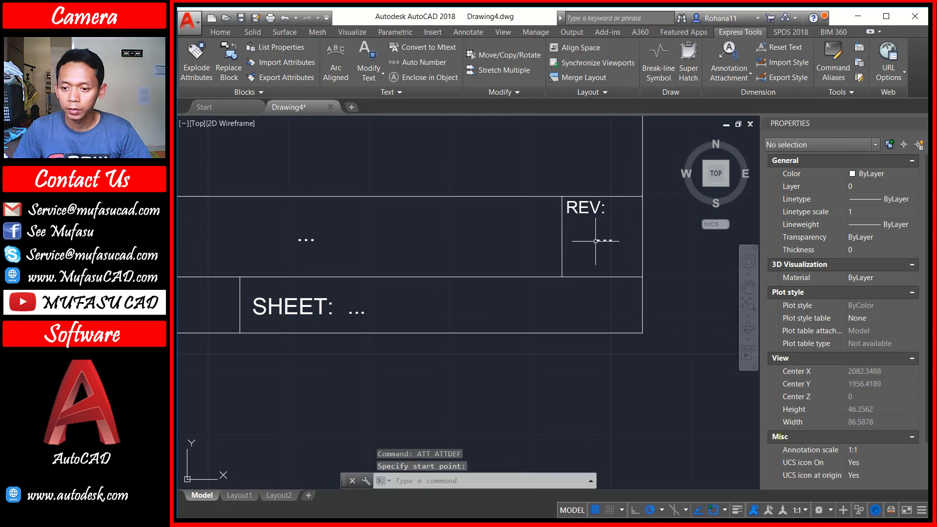
scroll(508, 268, down, 1)
scroll(463, 254, down, 1)
scroll(420, 224, down, 1)
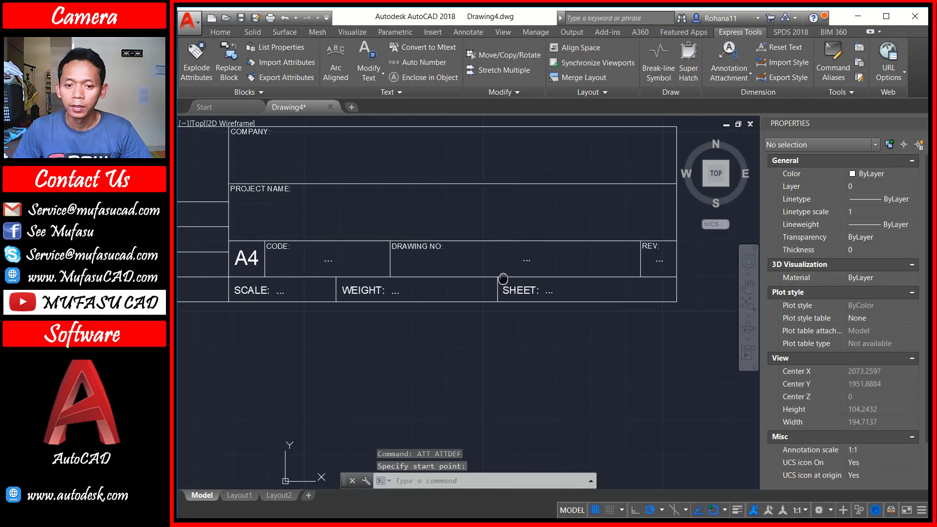
scroll(391, 201, down, 1)
middle_drag(391, 201, 392, 231)
middle_drag(457, 272, 424, 269)
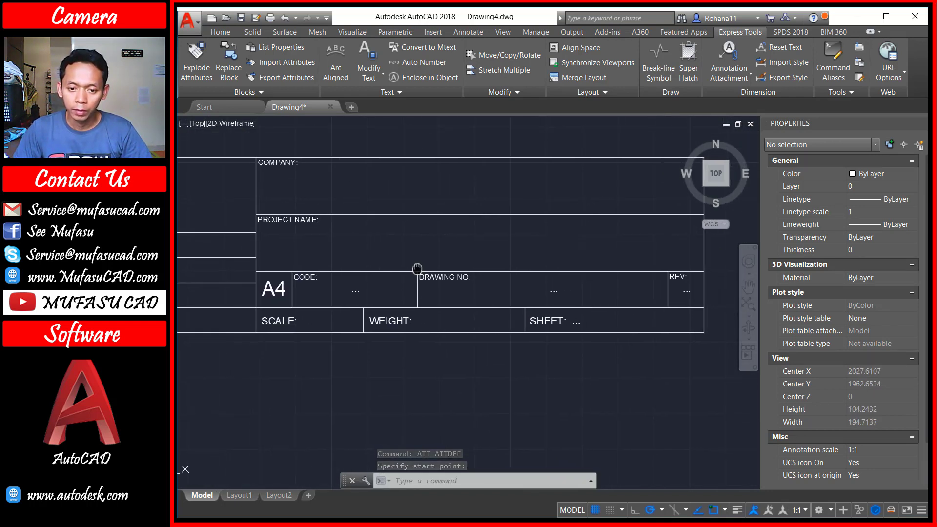
text(ATT)
key(Return)
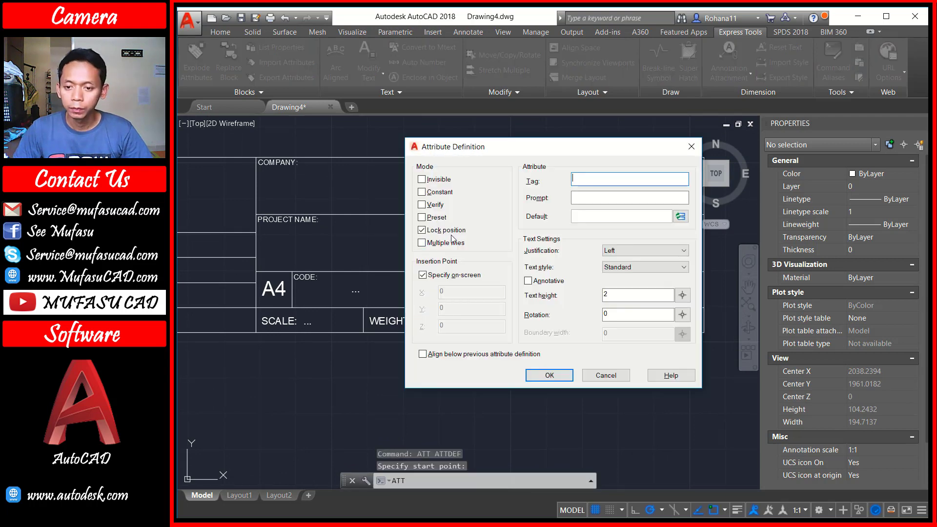
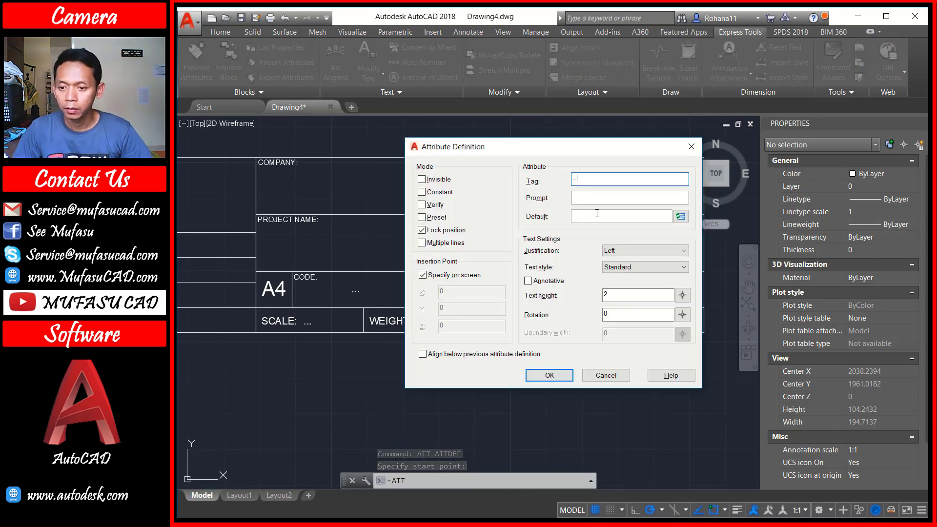
Step: Define an attribute with prompt PROJECT NAME, Middle center justification and text height 5
click(590, 193)
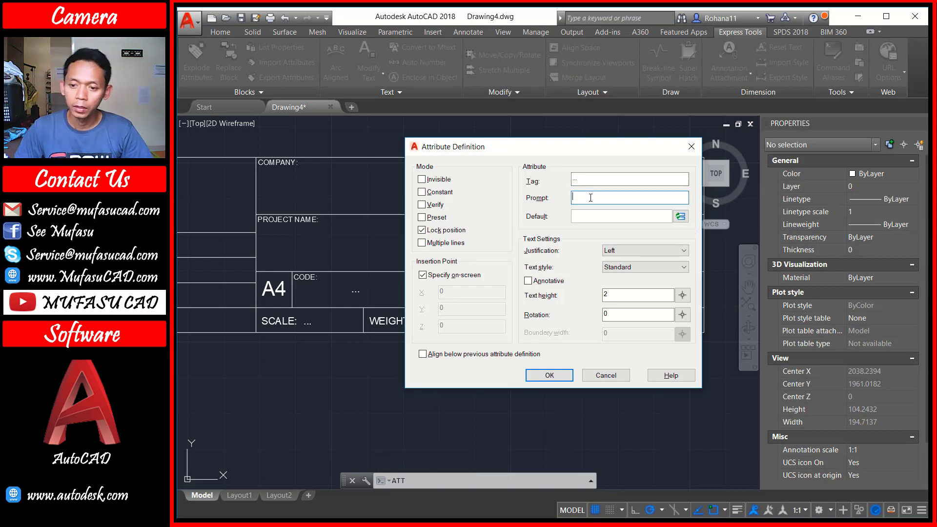
text(PROJ)
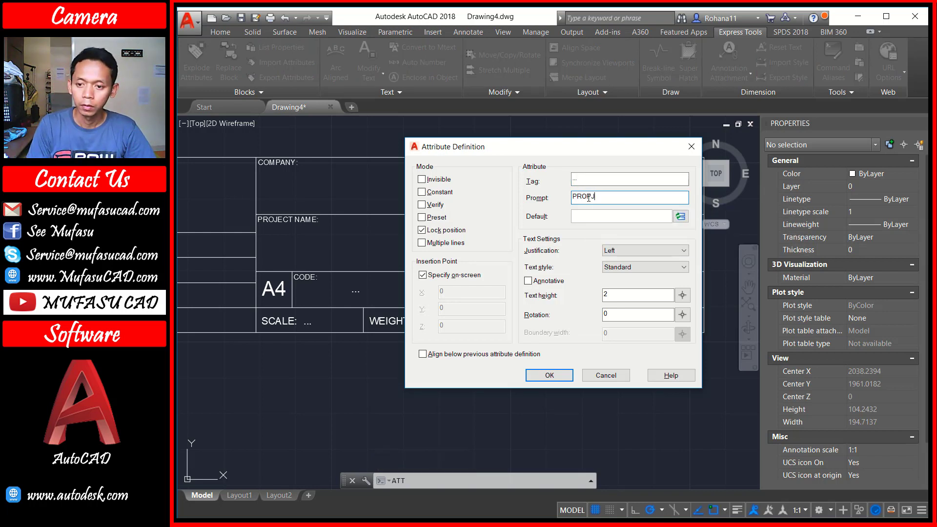
text(ECT NAME)
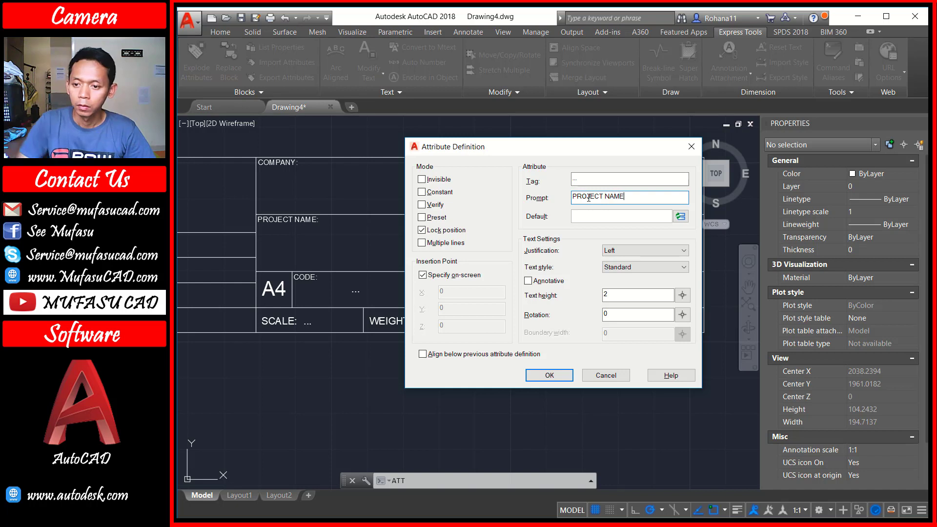
click(637, 252)
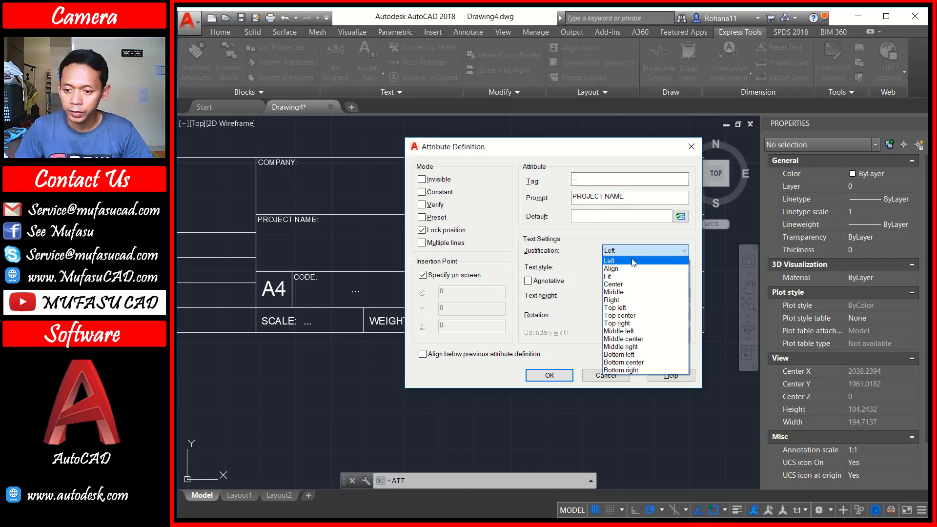
click(627, 341)
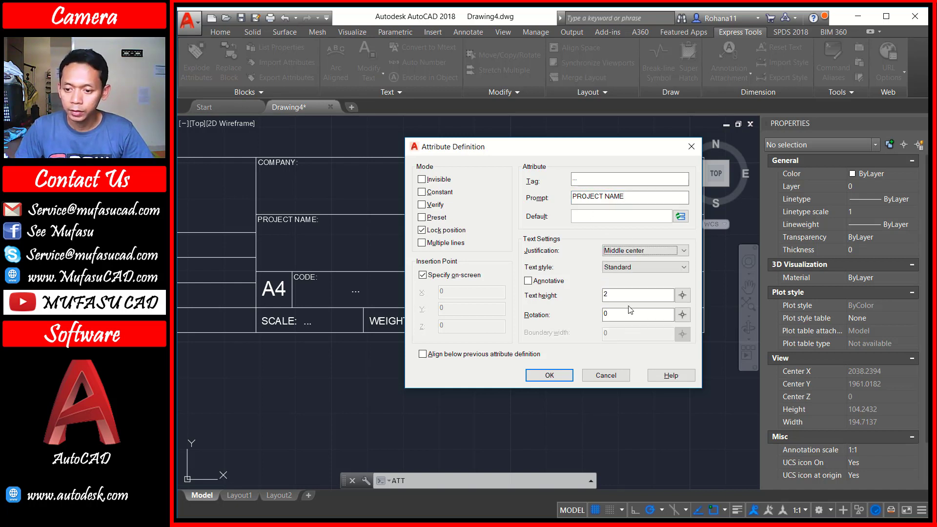
double_click(608, 295)
text(2)
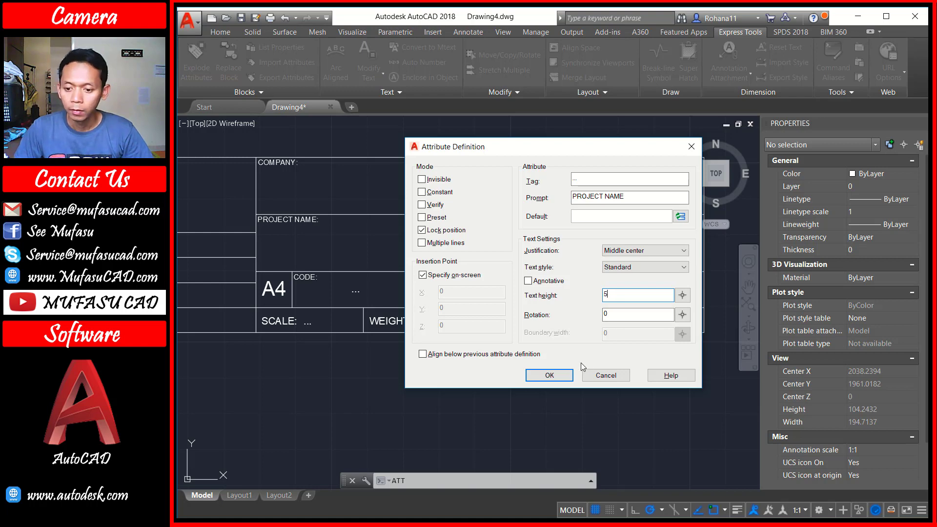
click(549, 375)
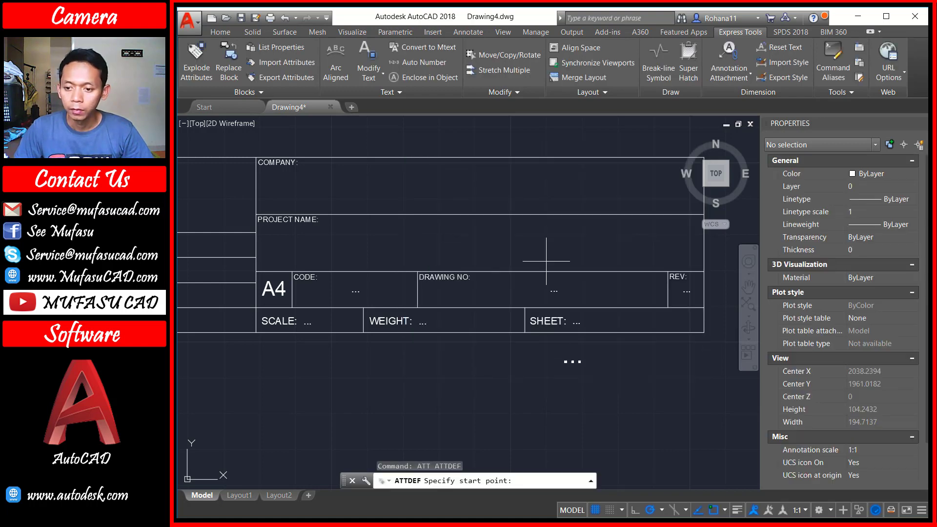
Step: Place the attribute and move it to the centre of the PROJECT NAME box
click(477, 243)
text(m)
key(Return)
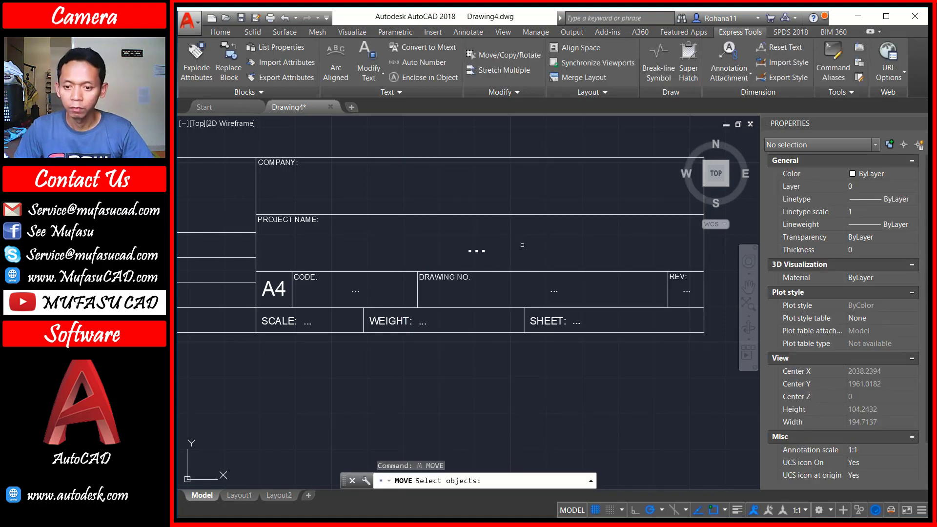
click(520, 240)
click(474, 260)
key(Return)
click(548, 245)
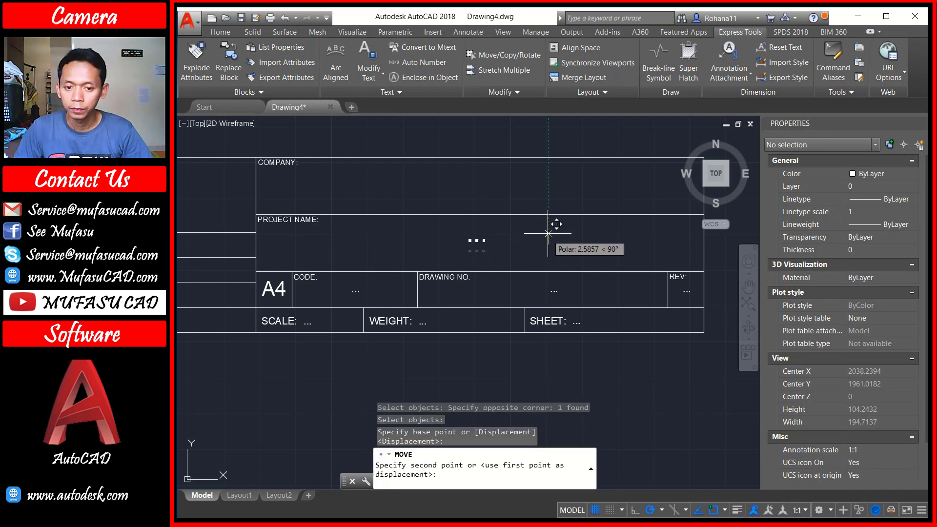
click(548, 235)
scroll(537, 259, down, 2)
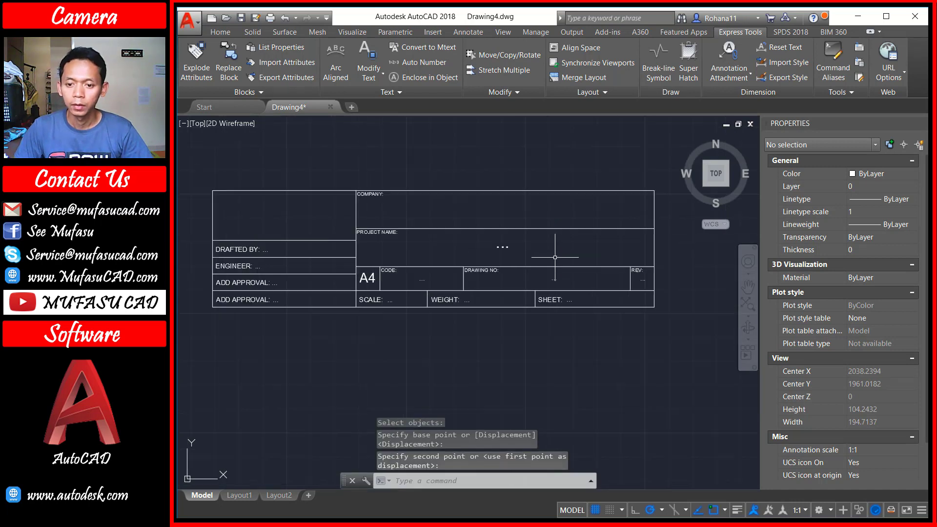
middle_drag(537, 260, 530, 267)
Step: Define an attribute with prompt COMPANY and Middle center justification using ATT
text(ATT)
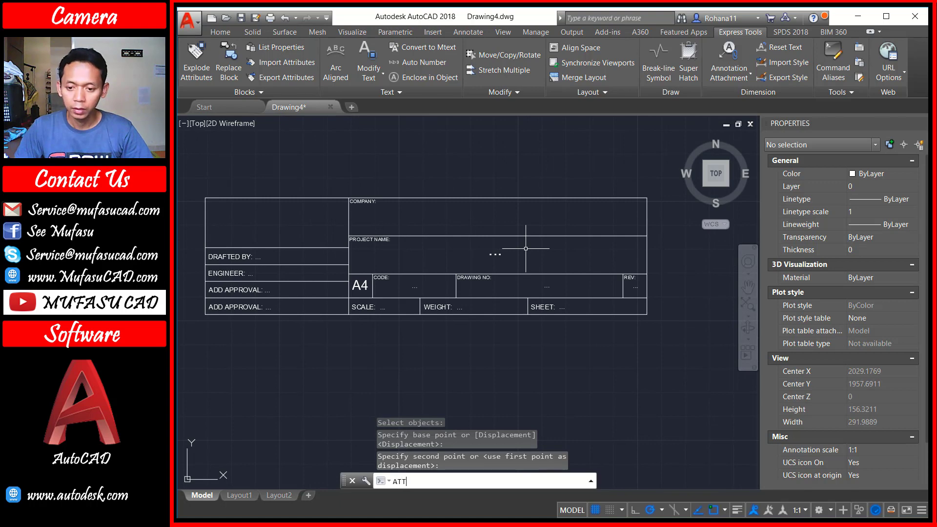
key(Return)
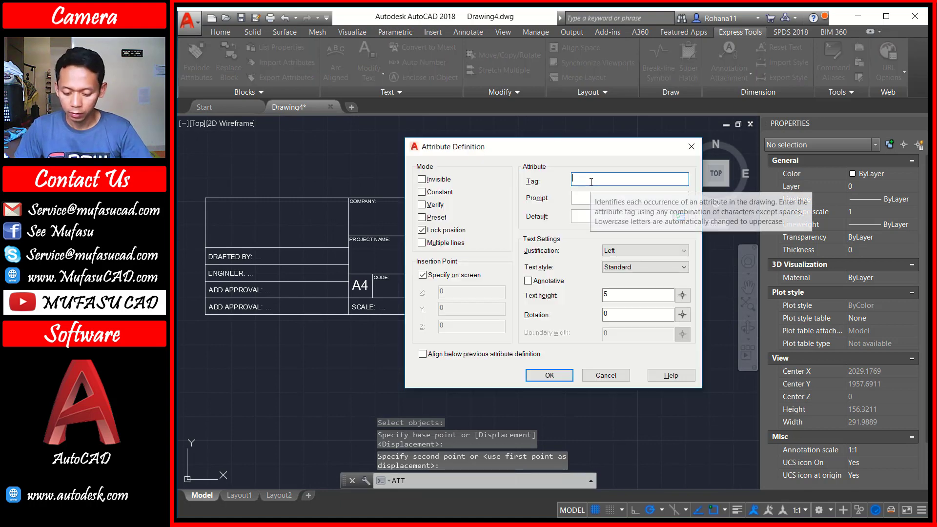
click(585, 198)
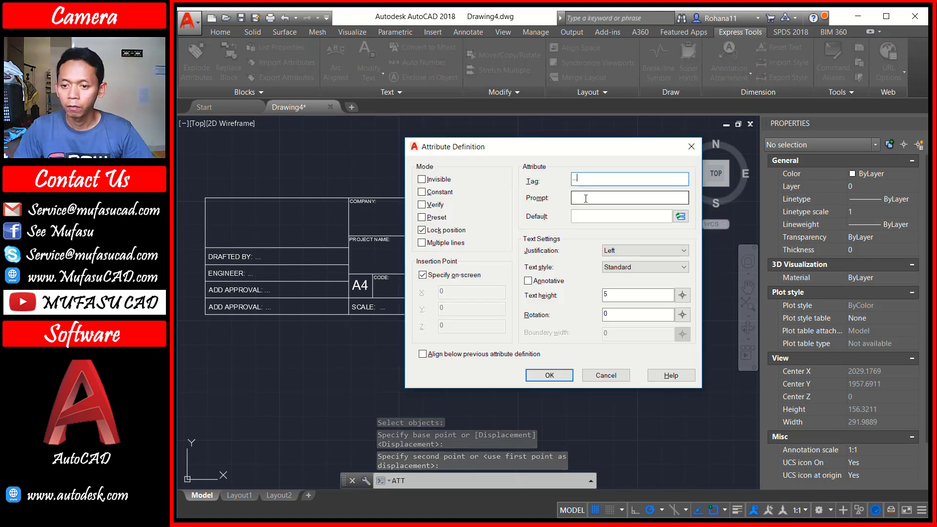
text(COMPANY)
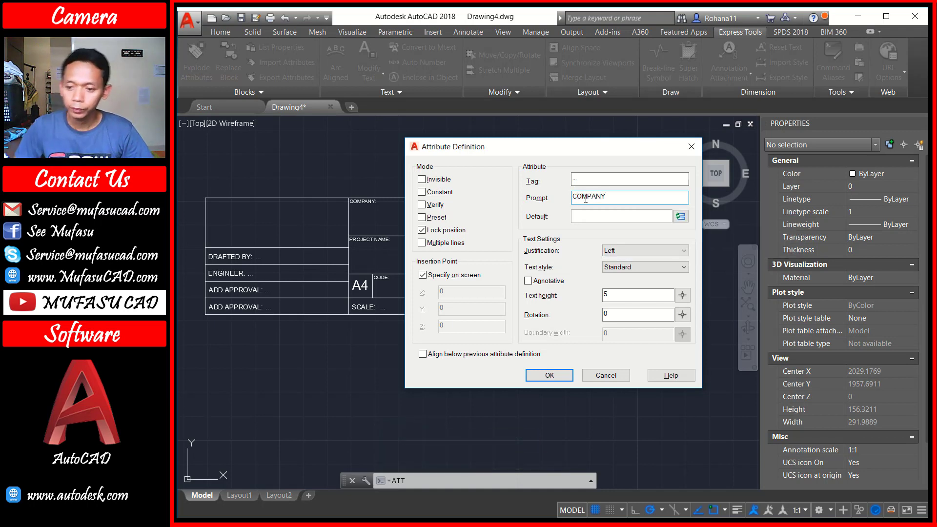
key(Tab)
key(Tab)
key(Tab)
key(alt+Down)
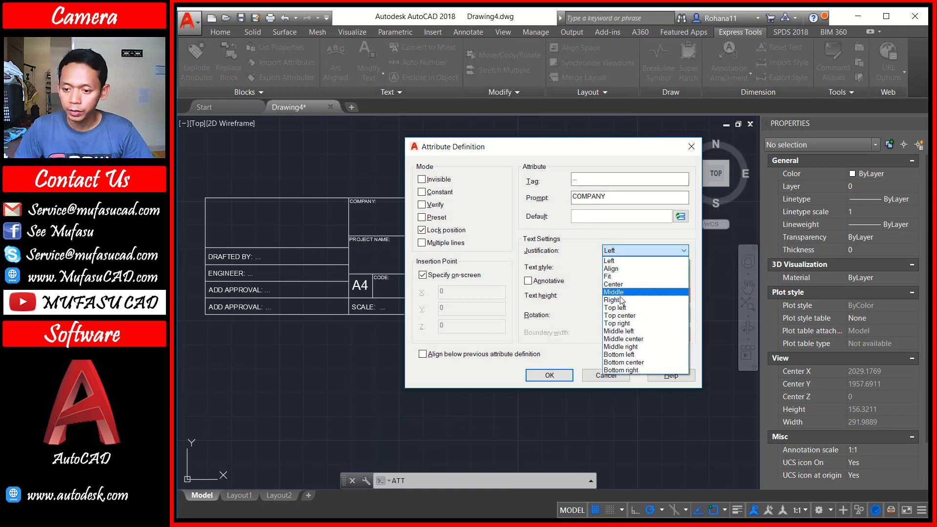
click(633, 340)
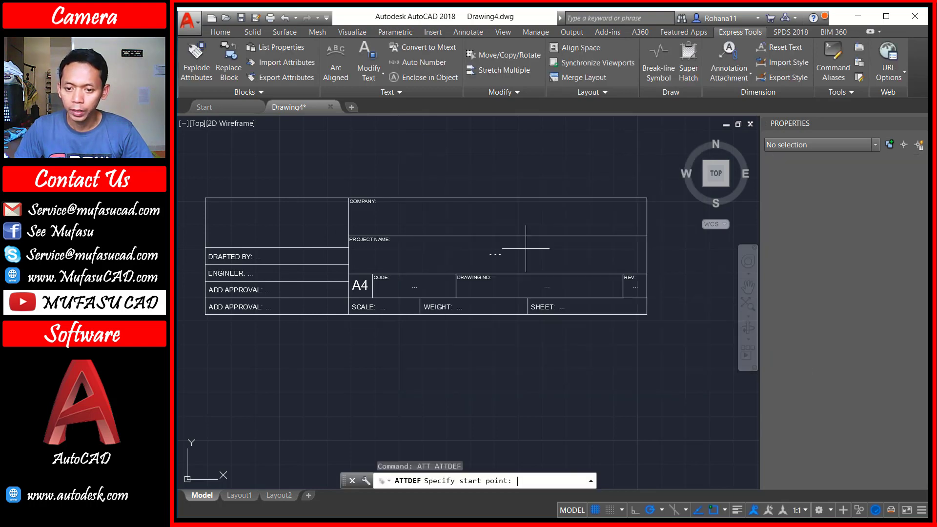
click(557, 375)
Step: Place the COMPANY attribute and move it to the centre of the COMPANY box
click(484, 218)
scroll(488, 220, up, 3)
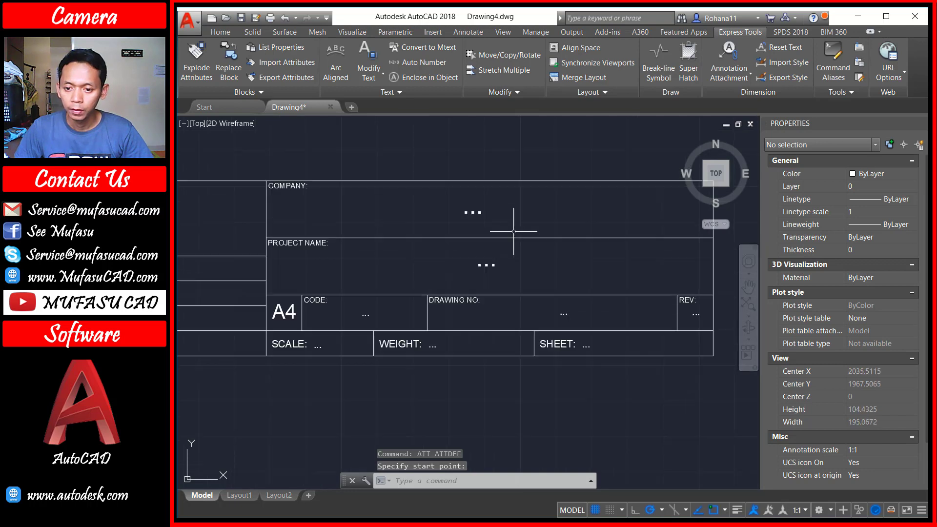
text(m)
key(Return)
click(456, 278)
click(385, 254)
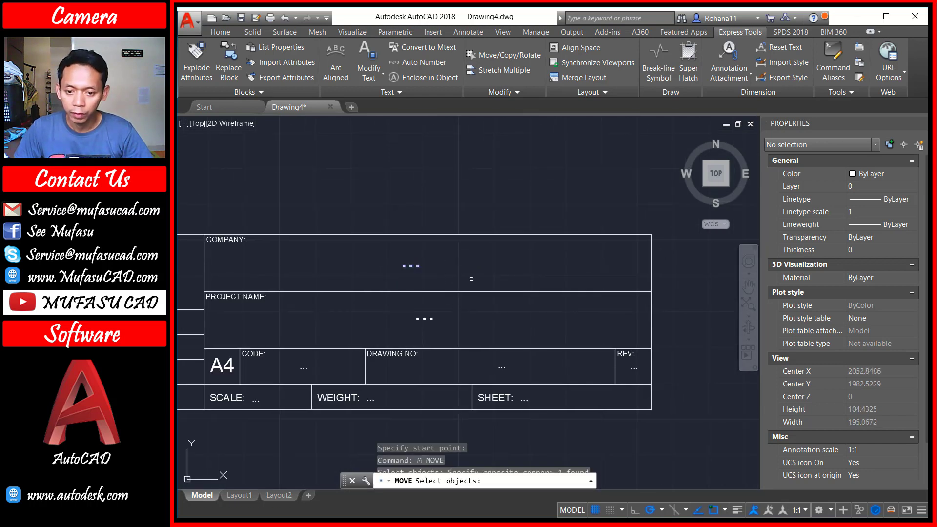
key(Return)
click(526, 259)
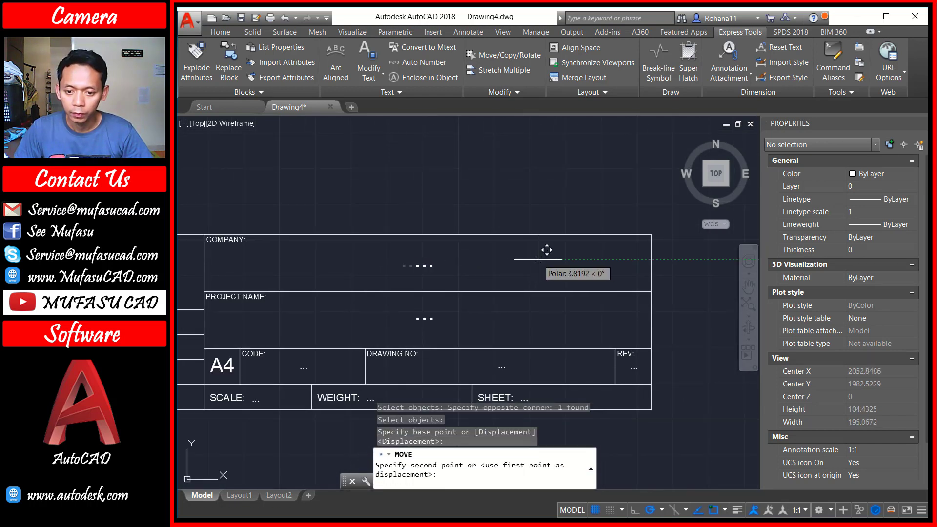
click(538, 259)
scroll(476, 261, down, 2)
scroll(458, 288, down, 2)
scroll(456, 281, down, 1)
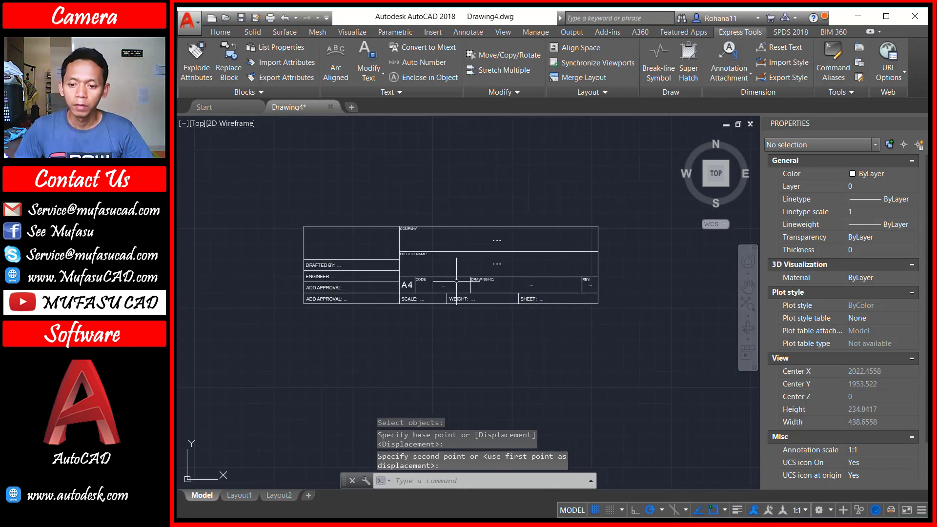
scroll(419, 293, up, 2)
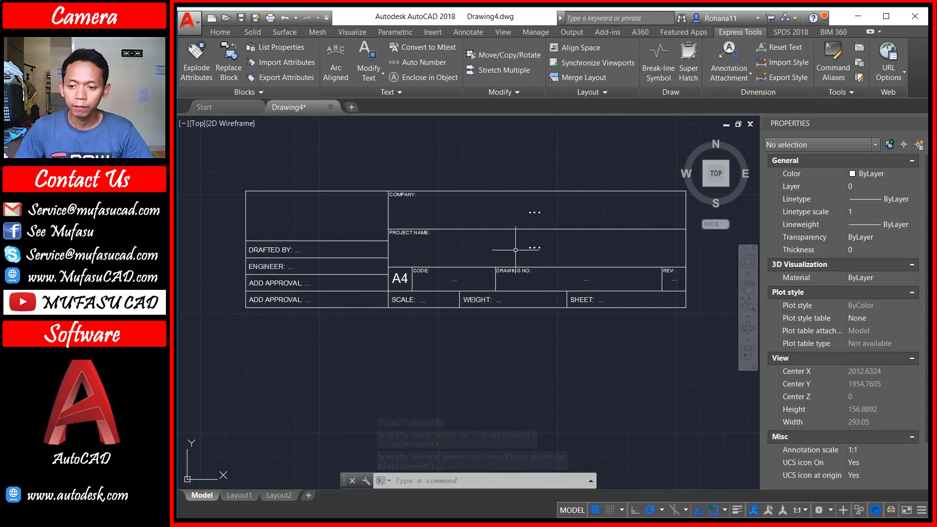
middle_drag(519, 237, 510, 276)
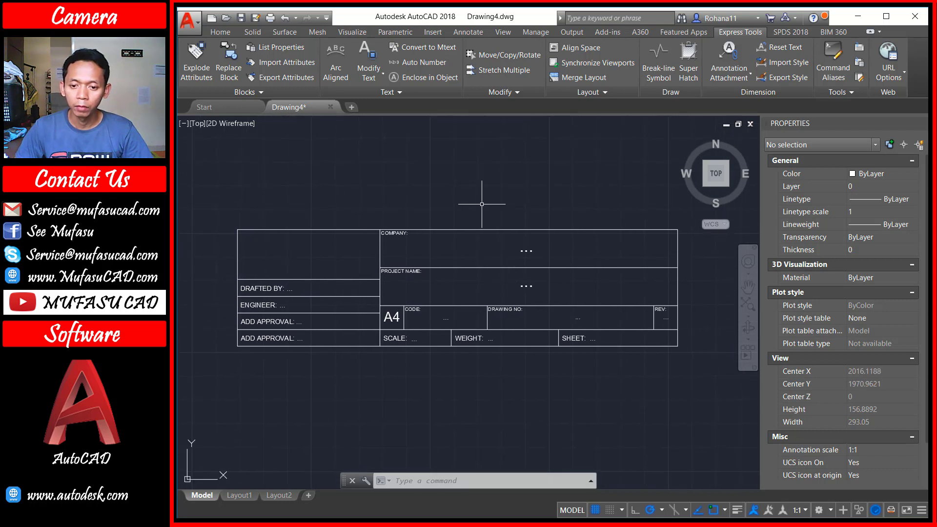
Step: Start a WBLOCK with the title block's bottom-left corner as base point and its 13 objects selected
text(w)
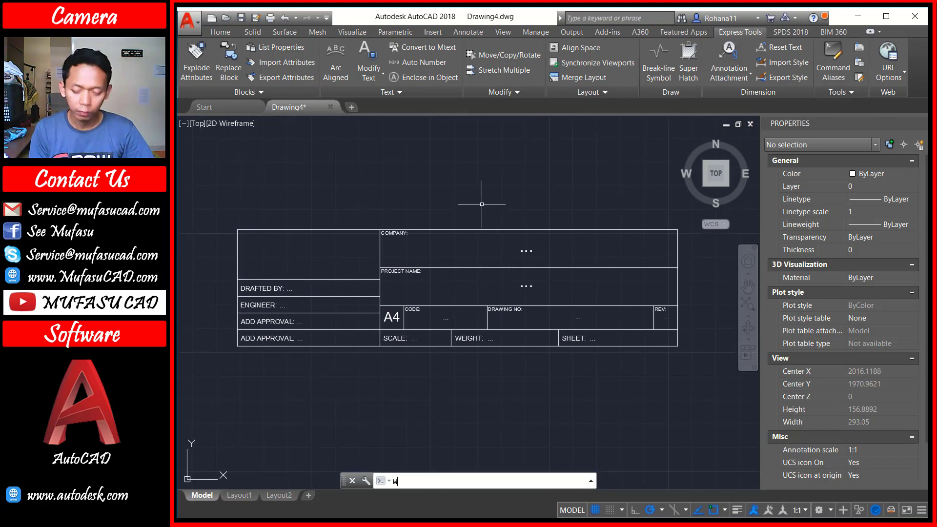
key(Return)
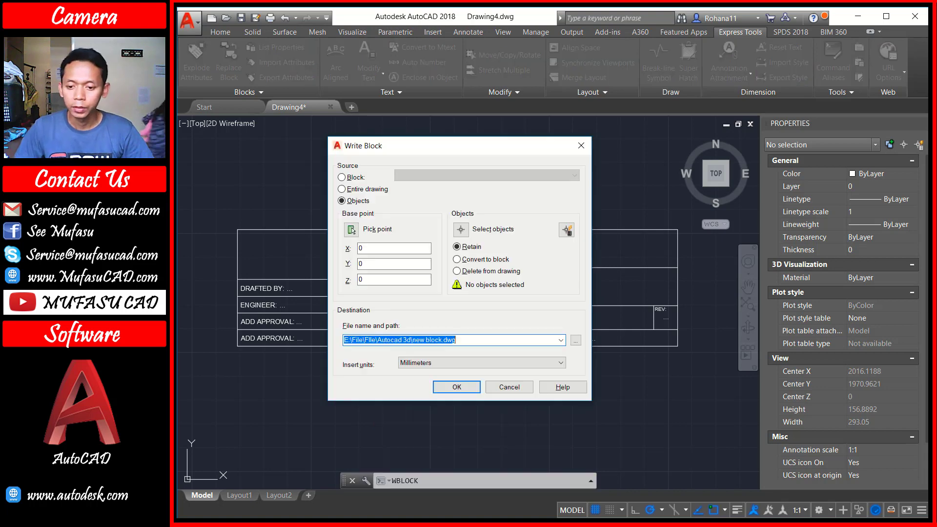
click(350, 230)
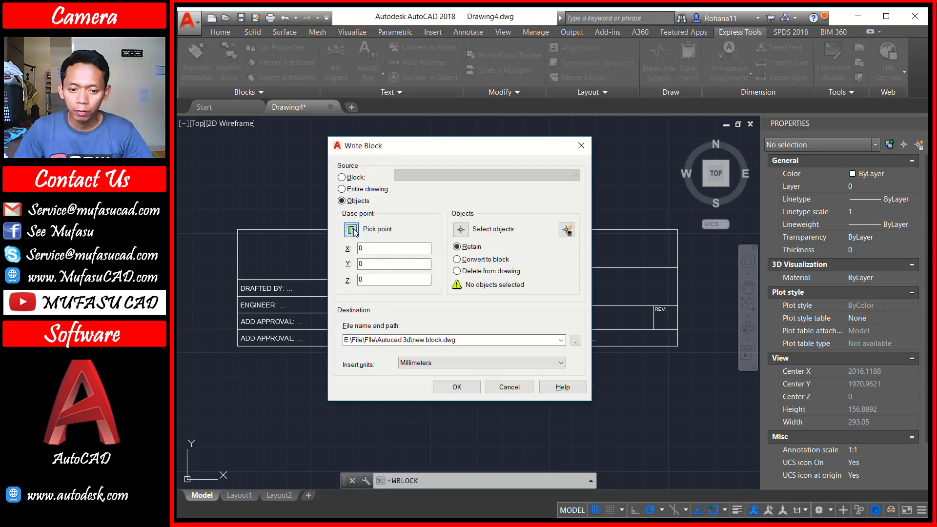
click(236, 344)
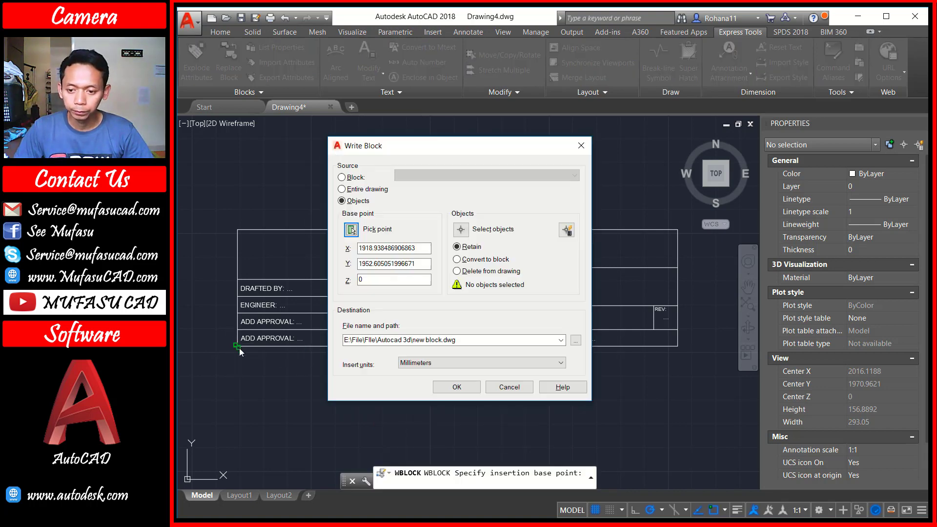
click(461, 229)
click(693, 374)
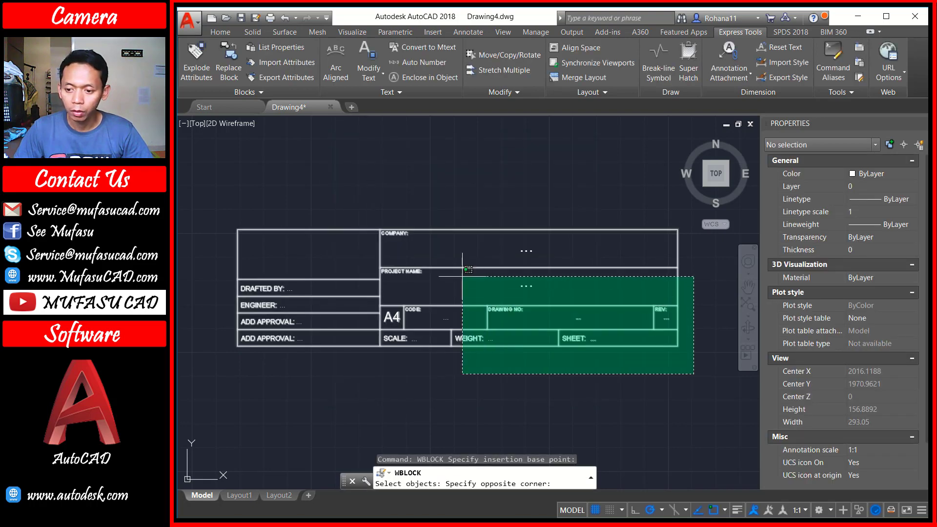
click(239, 208)
key(Return)
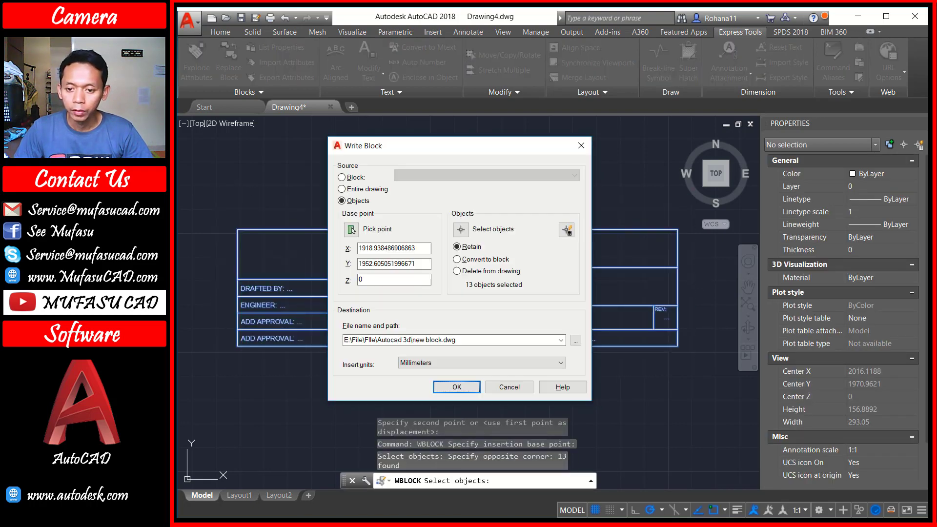
Step: Write the block to TITLE BLOCK A4.dwg in the Autocad 3d folder
click(575, 340)
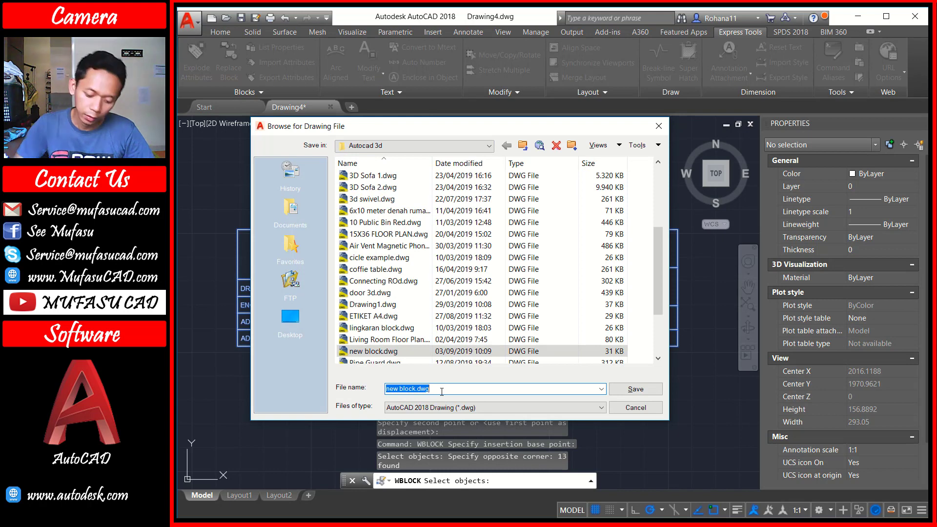
text(tITLE)
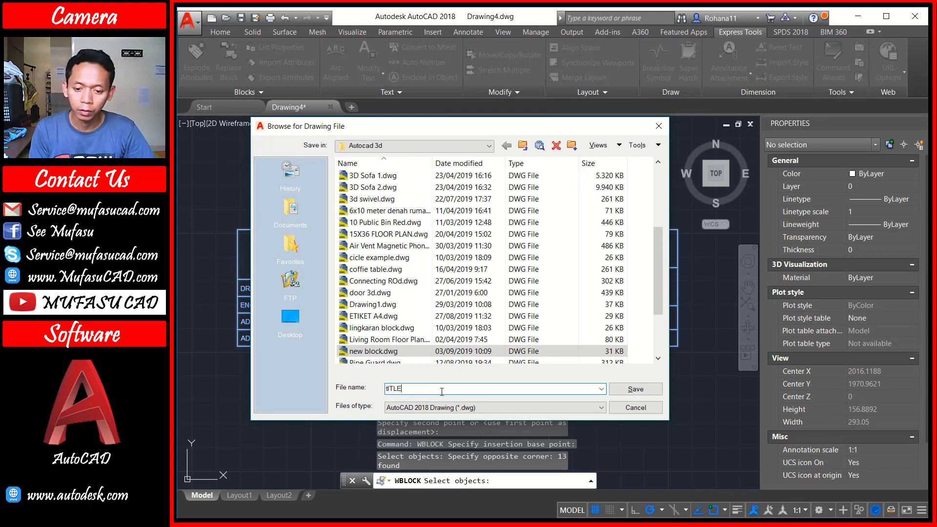
key(BackSpace)
key(BackSpace)
text(TIT)
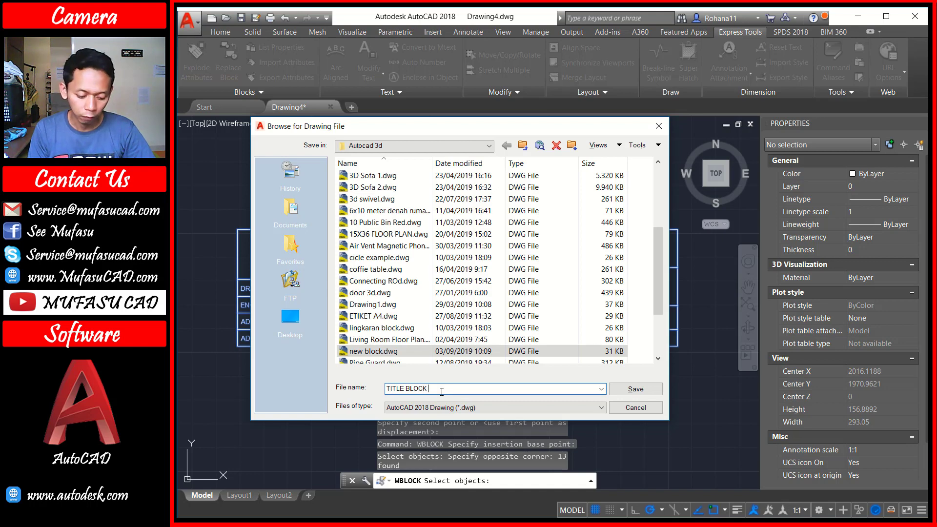
text(4)
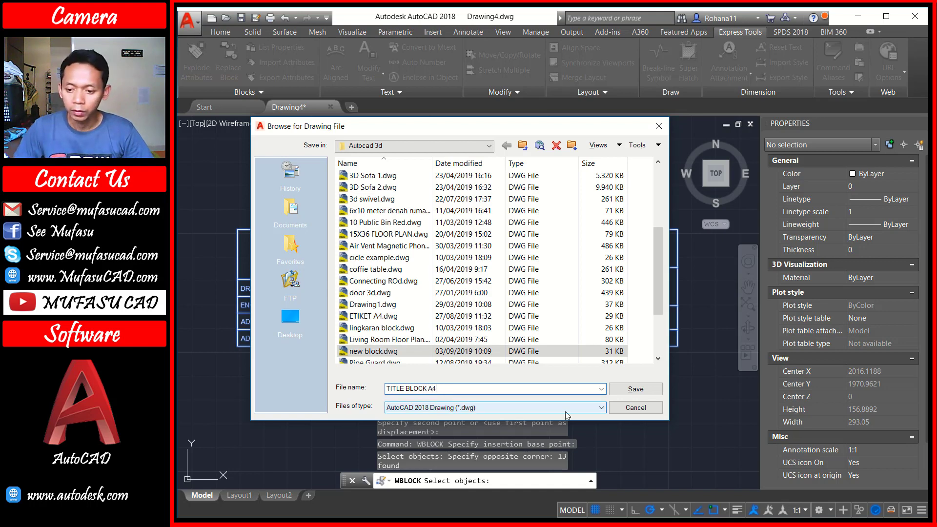
click(638, 391)
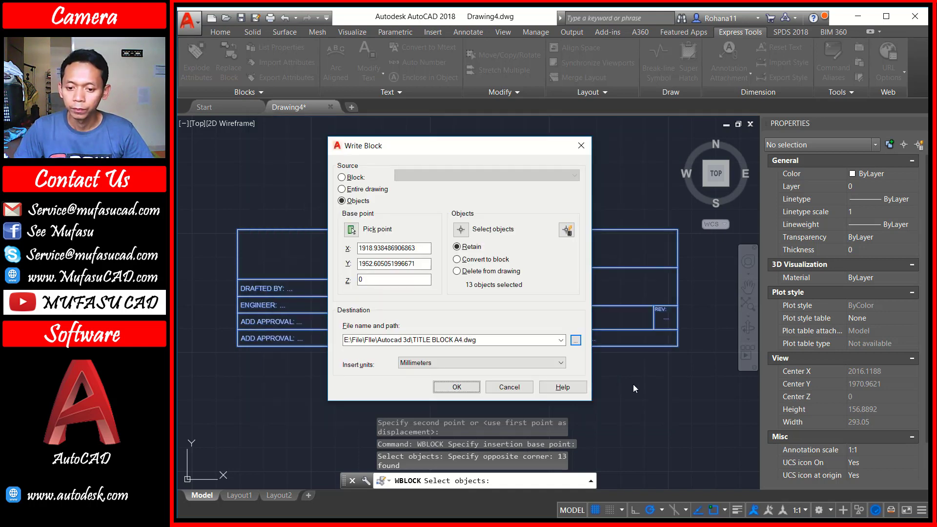
click(465, 388)
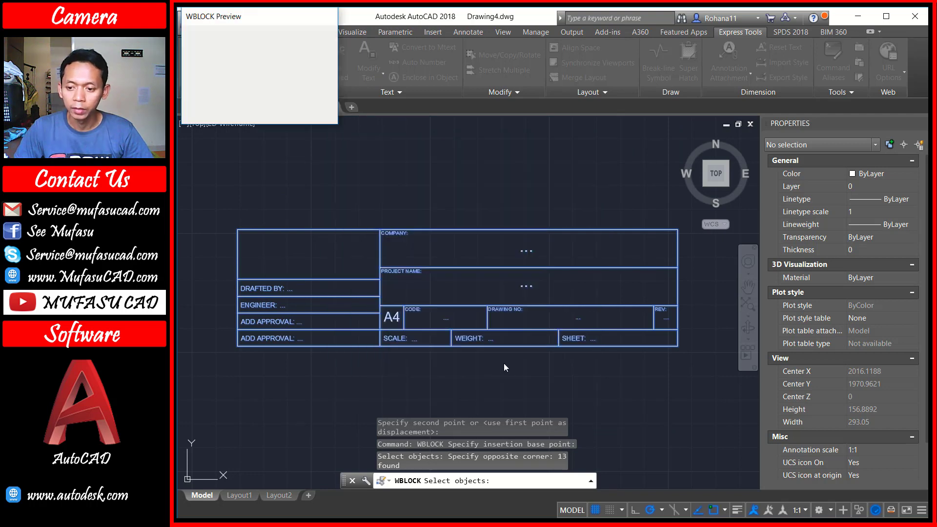
middle_drag(523, 265, 521, 288)
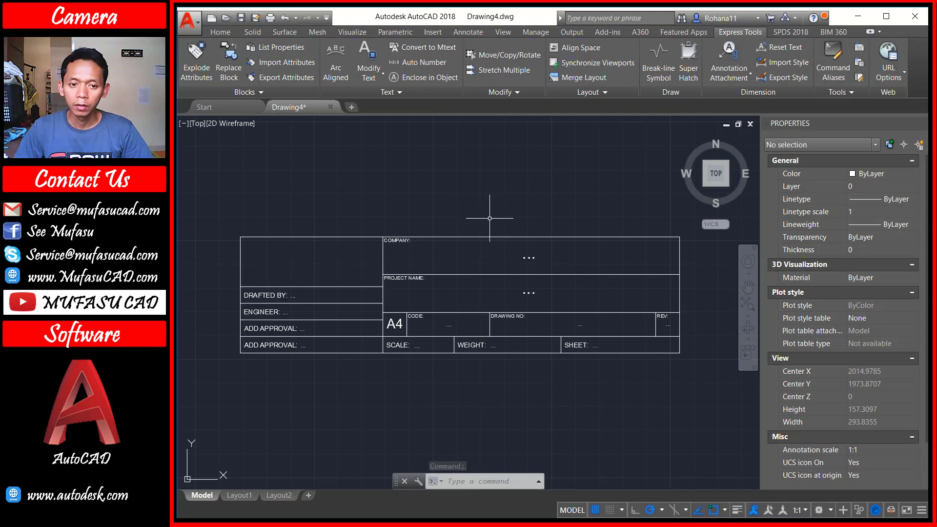
Step: Start a new drawing from acadiso.dwt and switch to its Layout1 sheet
click(233, 106)
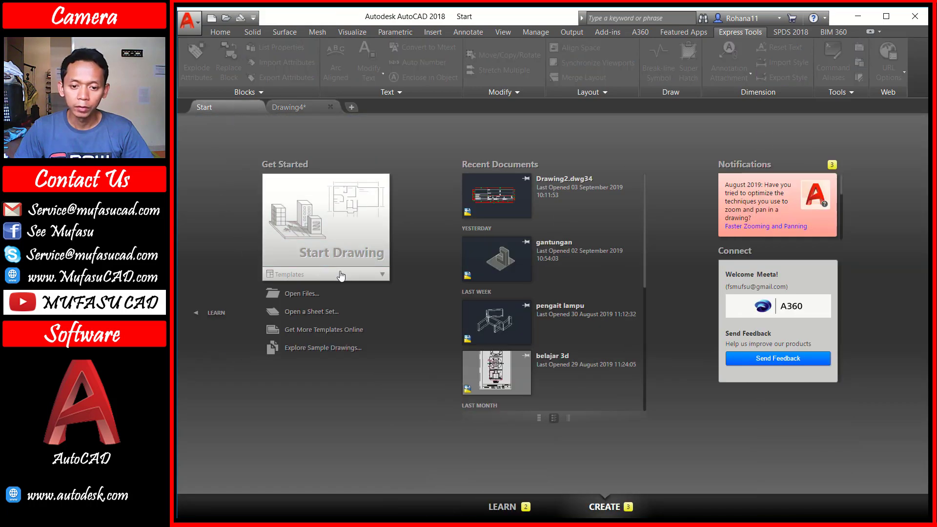
click(341, 277)
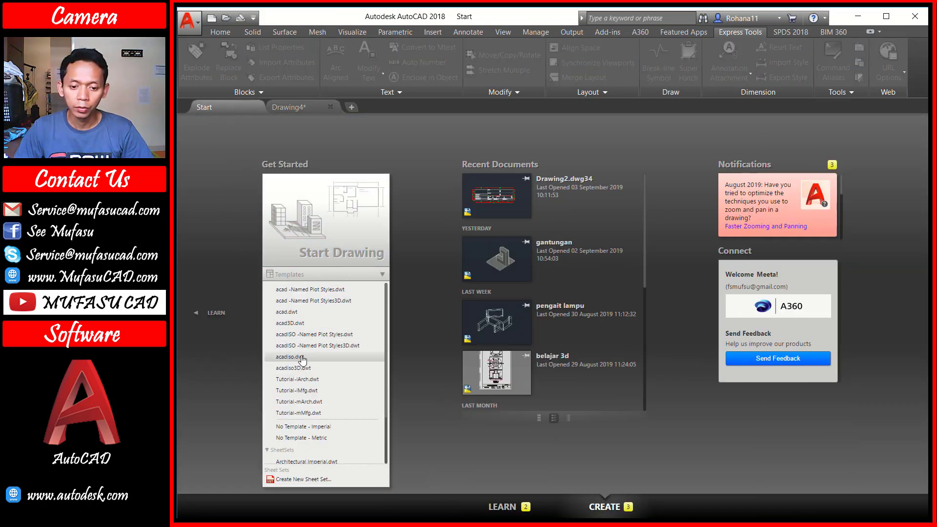
click(302, 358)
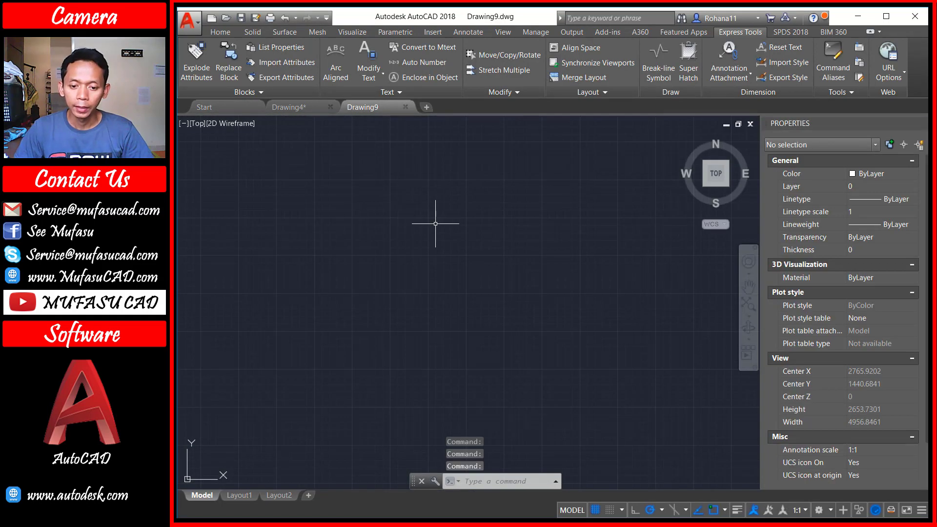
click(248, 494)
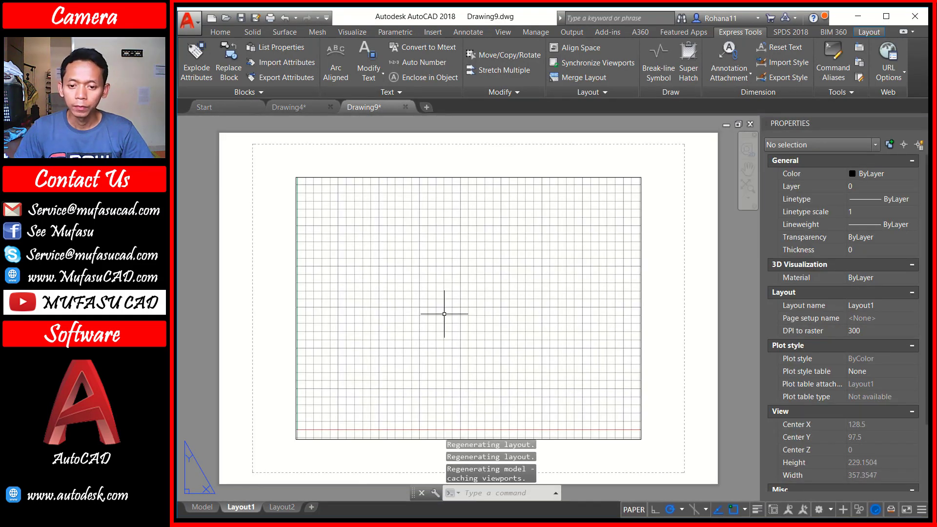
click(679, 161)
Step: Delete Layout1's default viewport
click(612, 214)
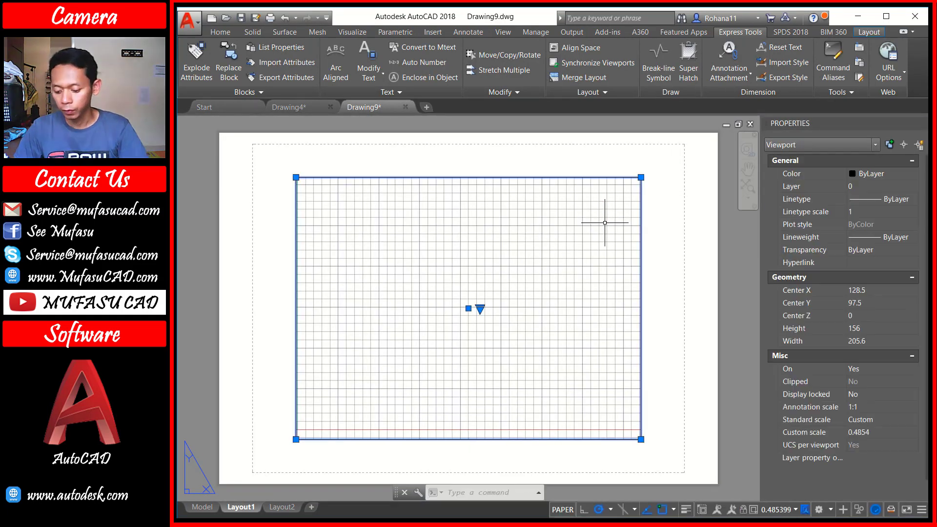
key(Delete)
middle_drag(629, 205, 408, 274)
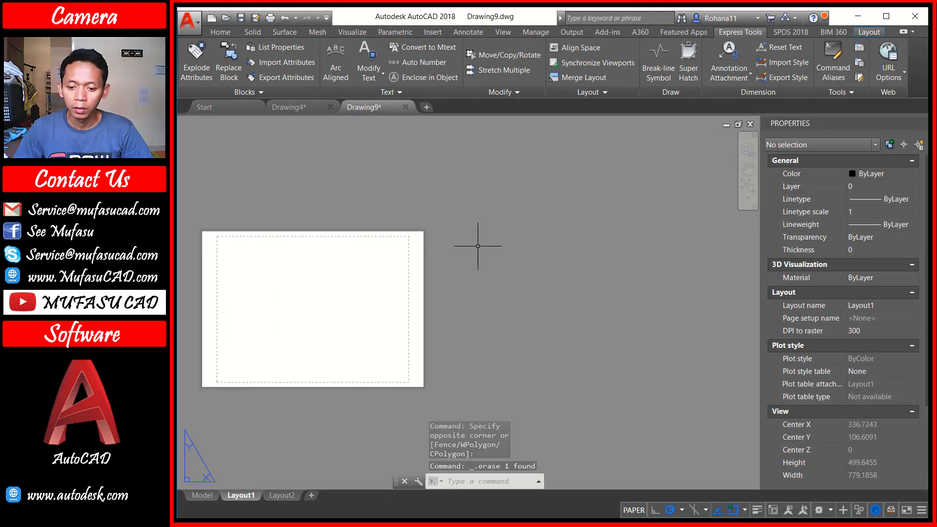
middle_drag(515, 237, 496, 237)
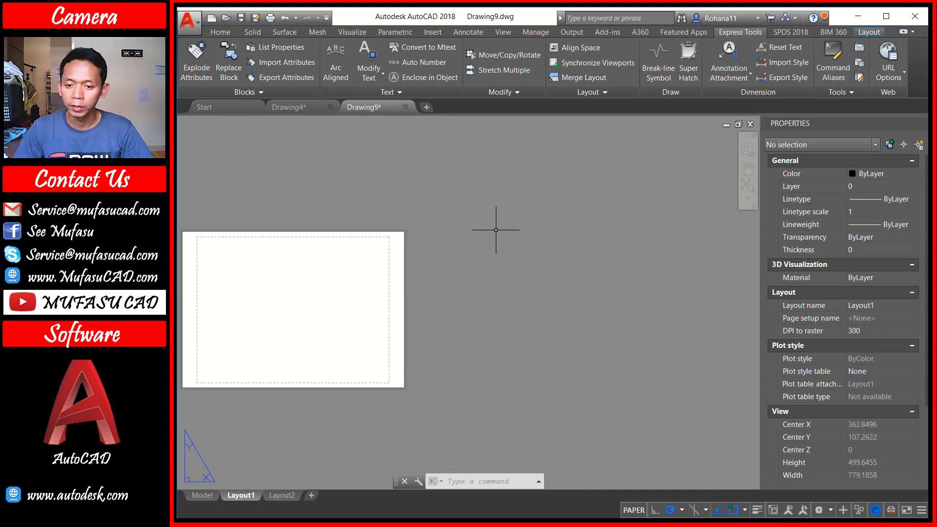
Step: Draw a 210 by 297 portrait rectangle for the A4 sheet
text(REC)
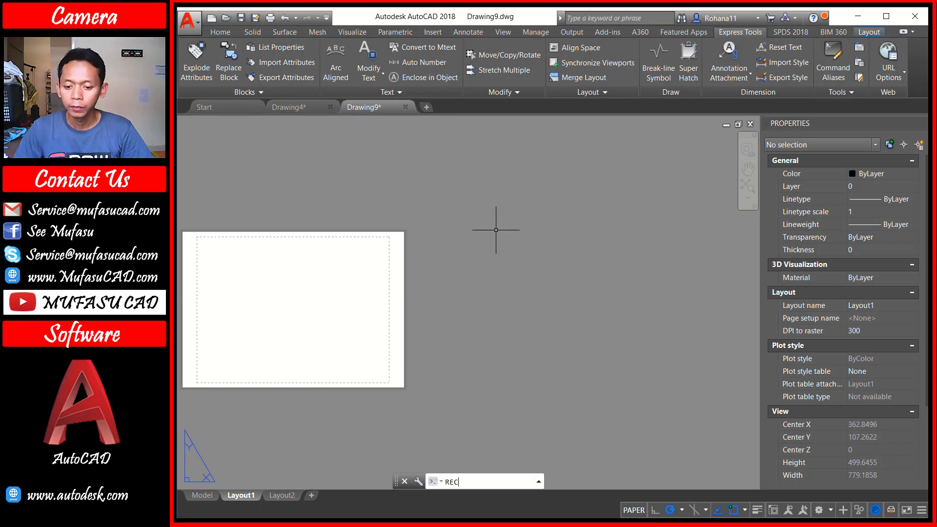
key(Return)
click(481, 338)
text(D)
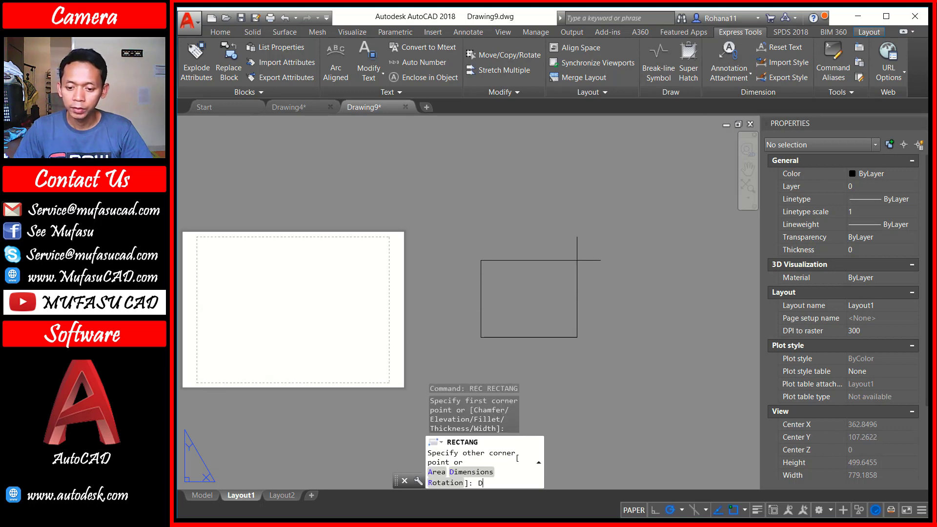
key(Return)
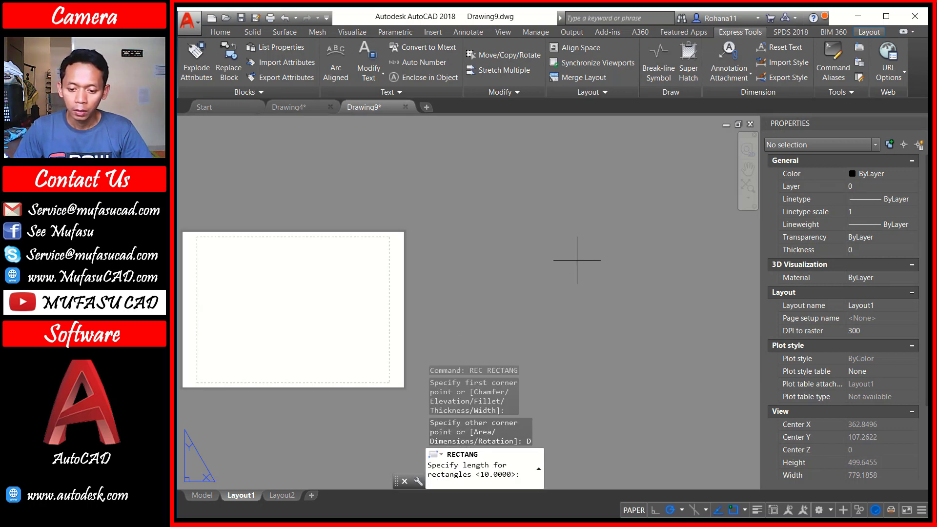
text(210)
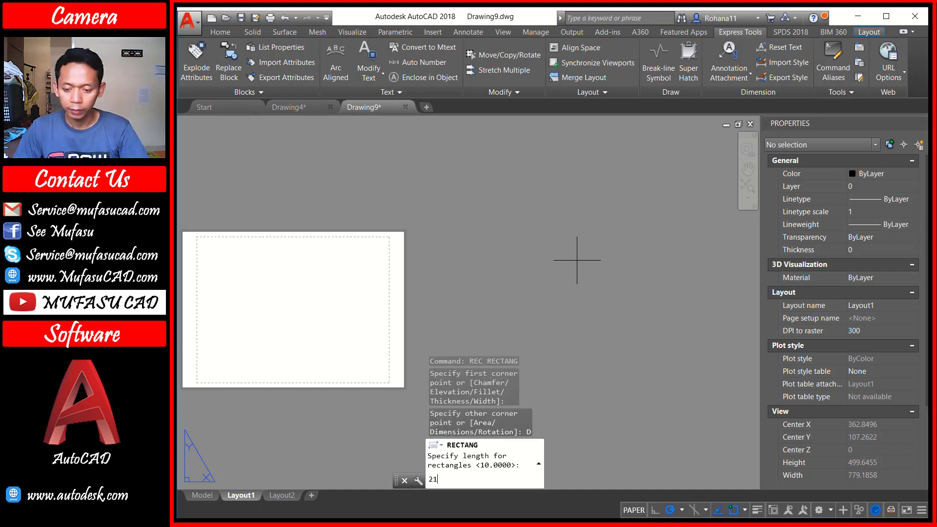
key(Return)
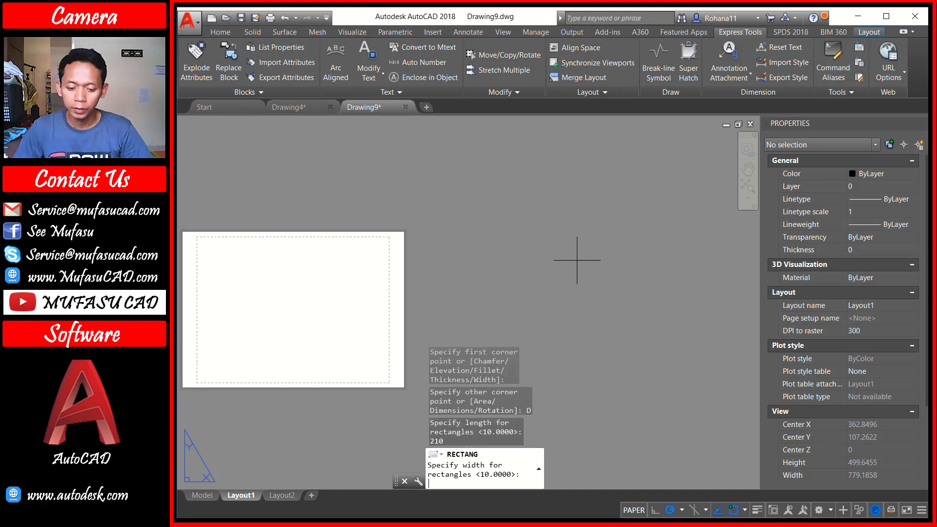
text(297)
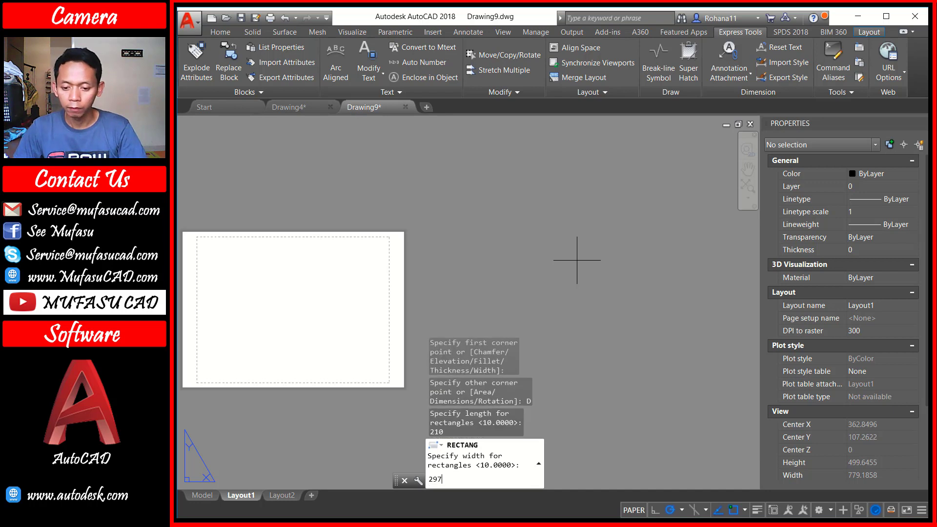
key(Return)
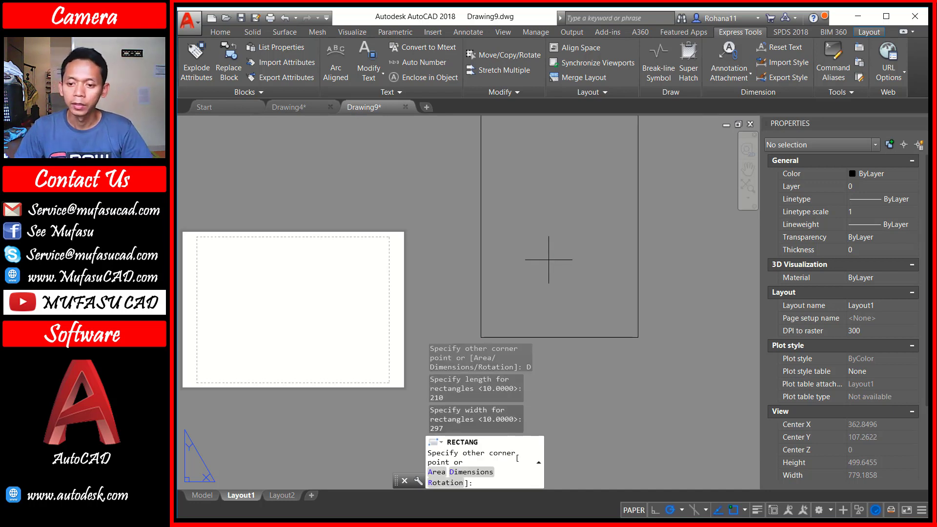
click(549, 260)
scroll(584, 207, down, 1)
middle_drag(584, 207, 525, 241)
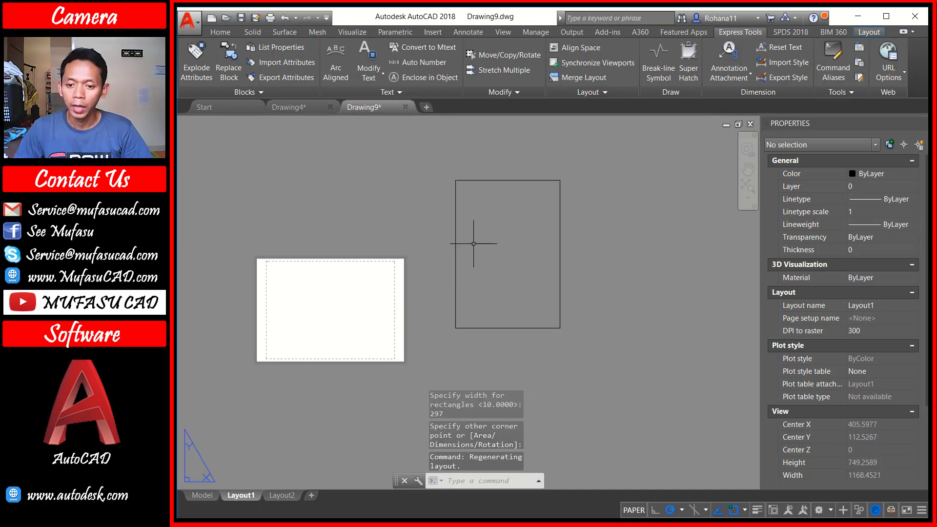
scroll(481, 235, up, 2)
middle_drag(488, 205, 460, 218)
Step: Offset the rectangle 5 units inward and explode the inner copy into lines
text(OFFS)
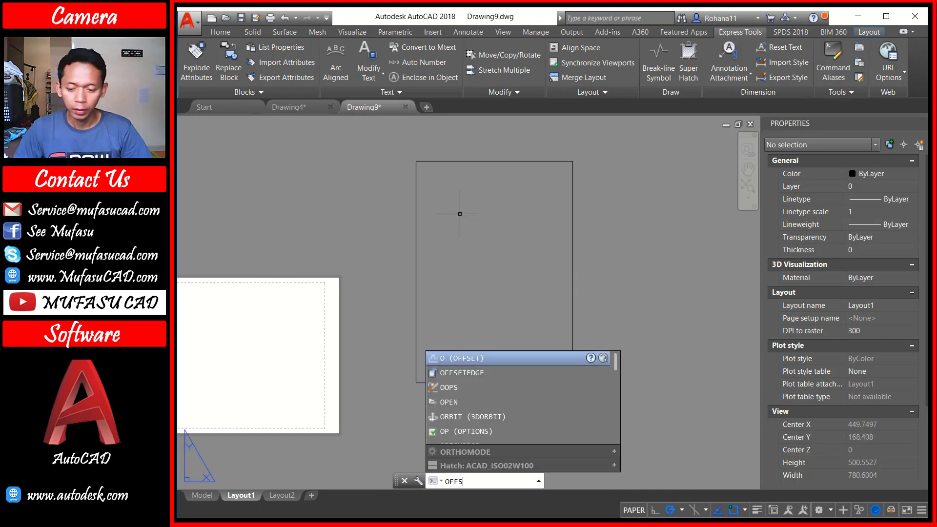
text(ET)
key(Return)
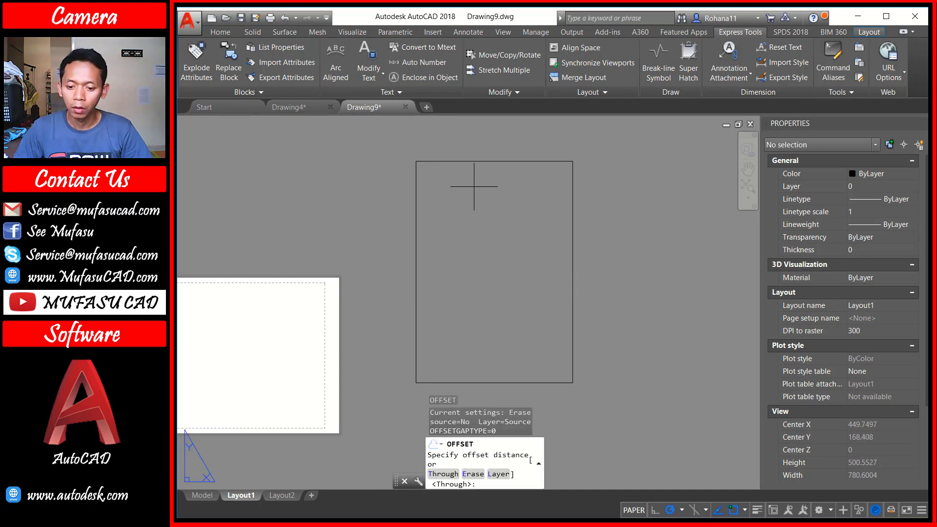
key(Return)
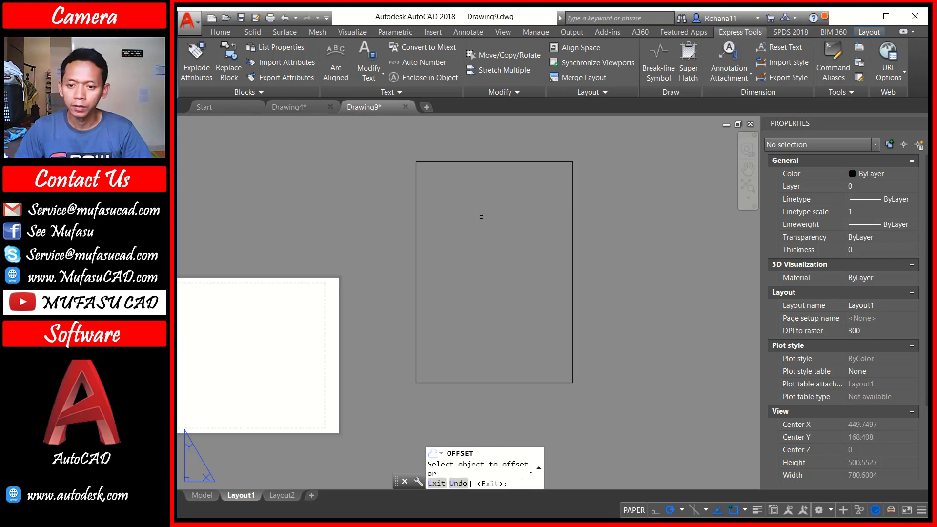
click(502, 162)
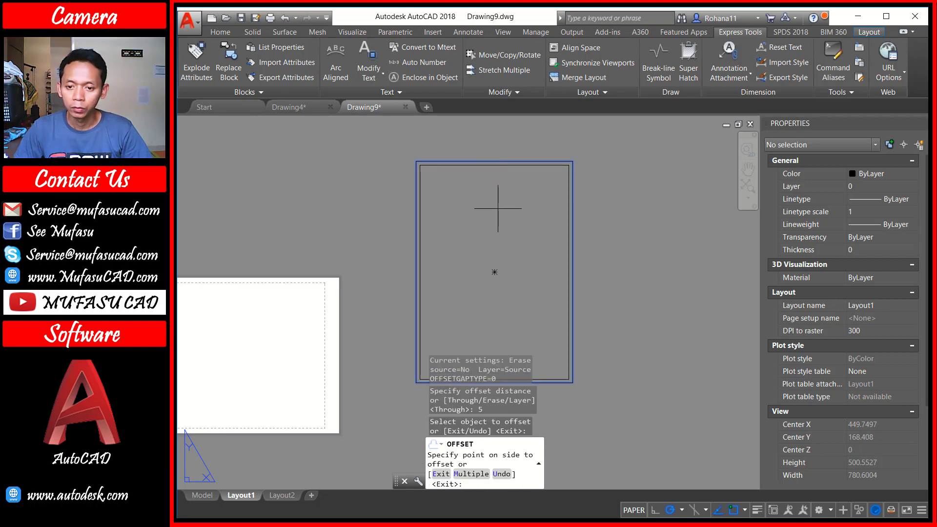
click(473, 226)
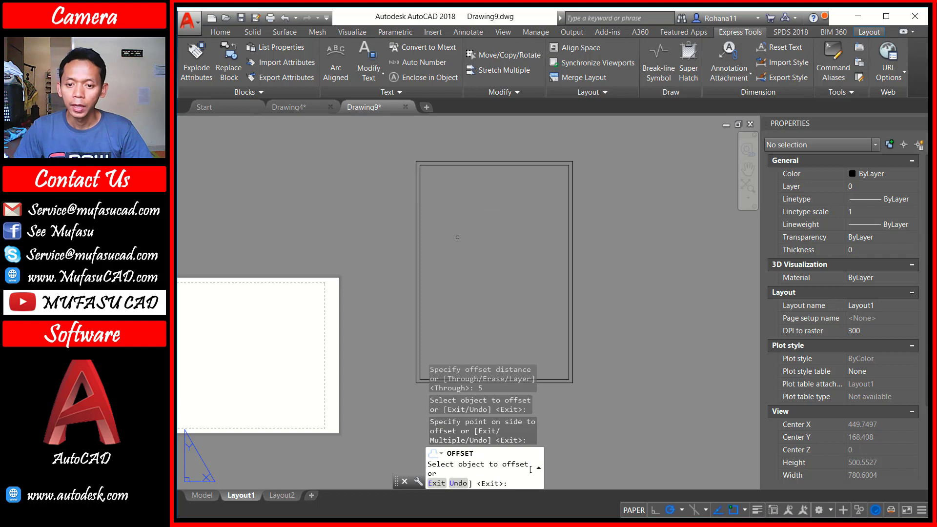
key(Escape)
text(EXP)
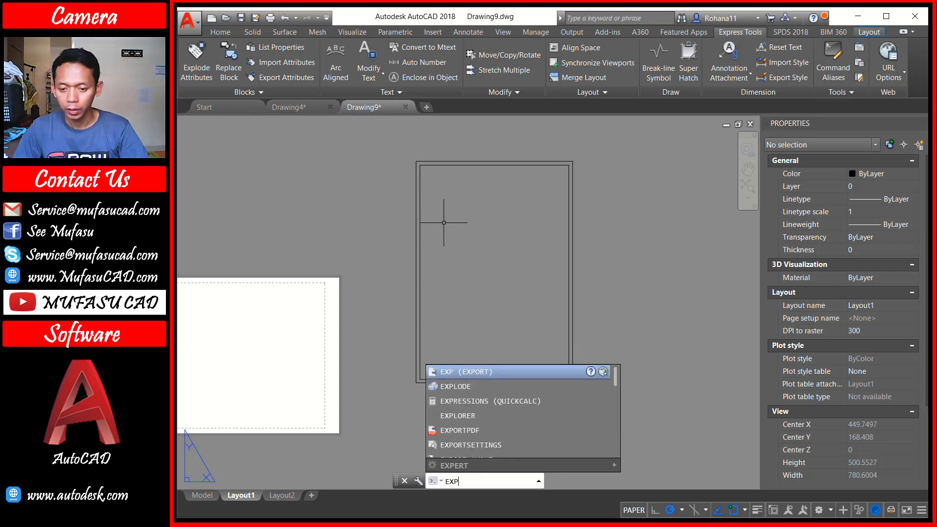
text(LODE)
key(Return)
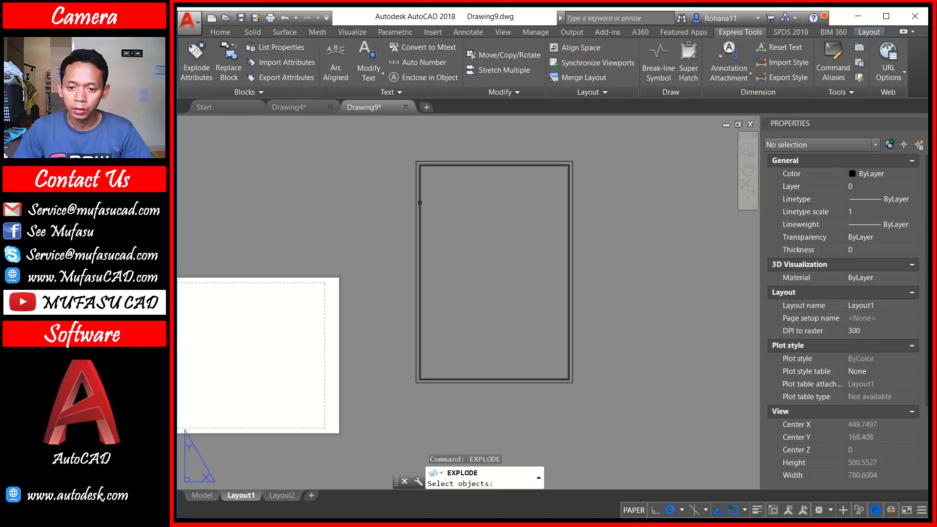
click(420, 203)
key(Return)
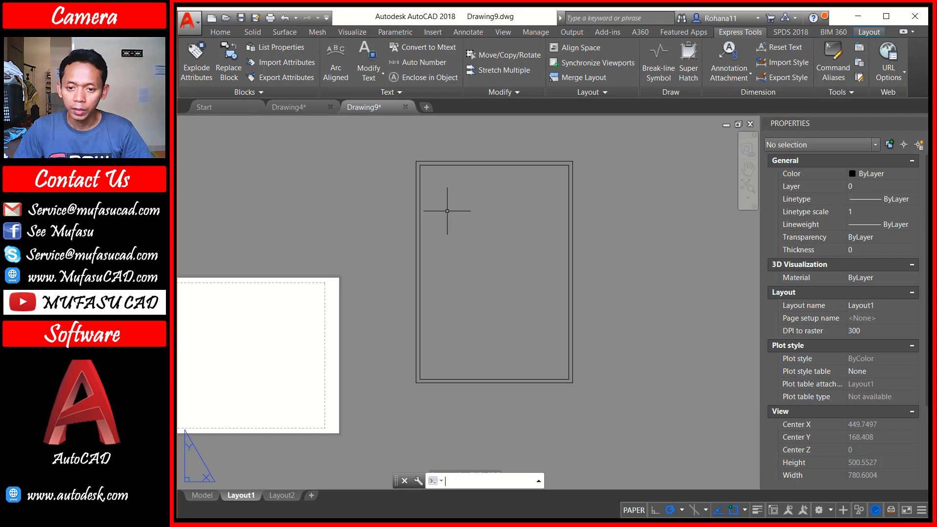
text(M)
Step: Move the inner border's left edge 15 units to the right
key(Return)
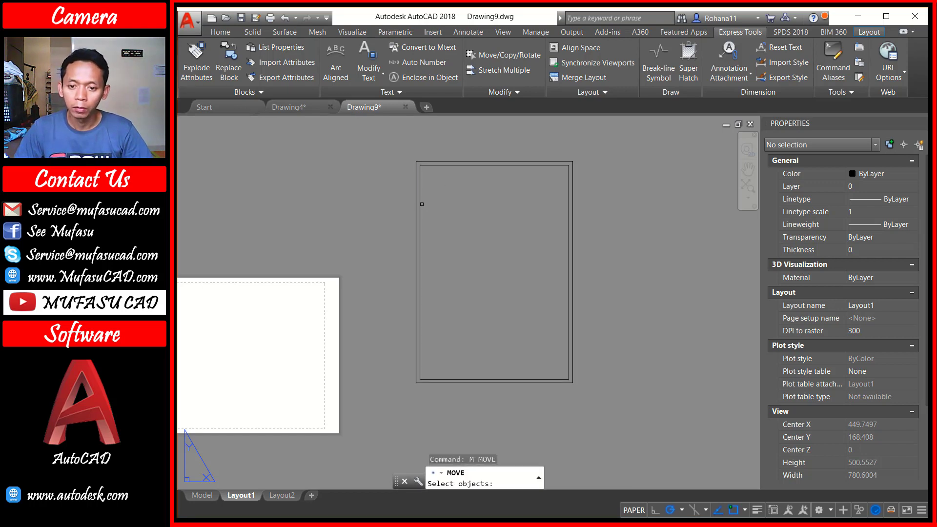
click(421, 203)
key(Return)
click(452, 206)
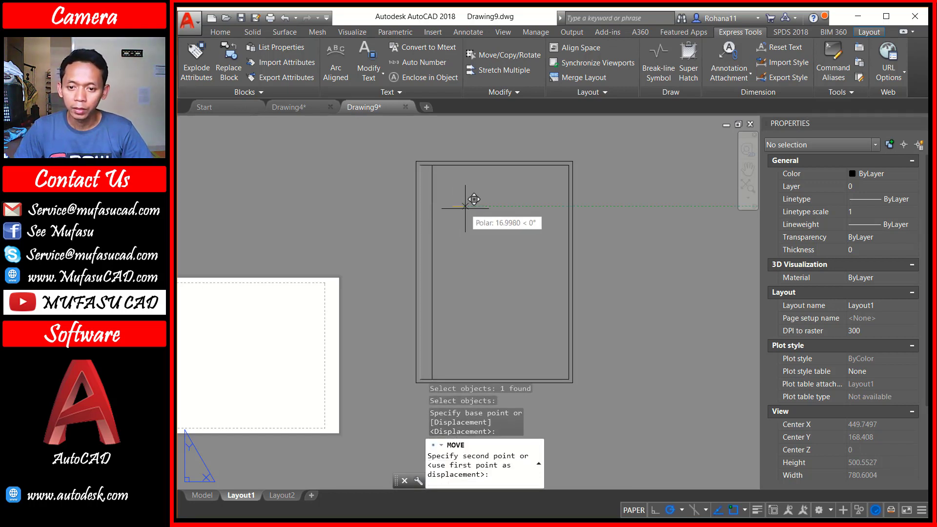
text(15)
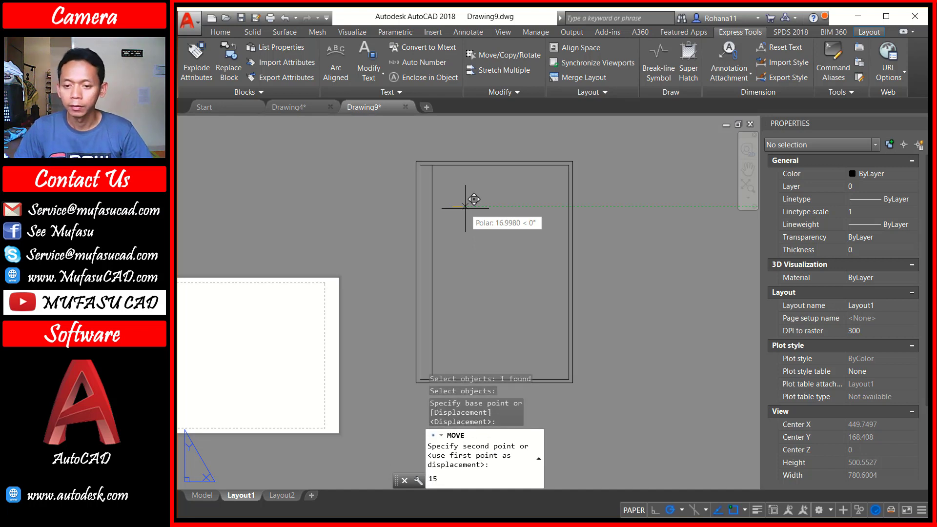
key(Return)
middle_drag(470, 224, 459, 218)
Step: Trim the leftover stub at the border's bottom-left corner
text(TR)
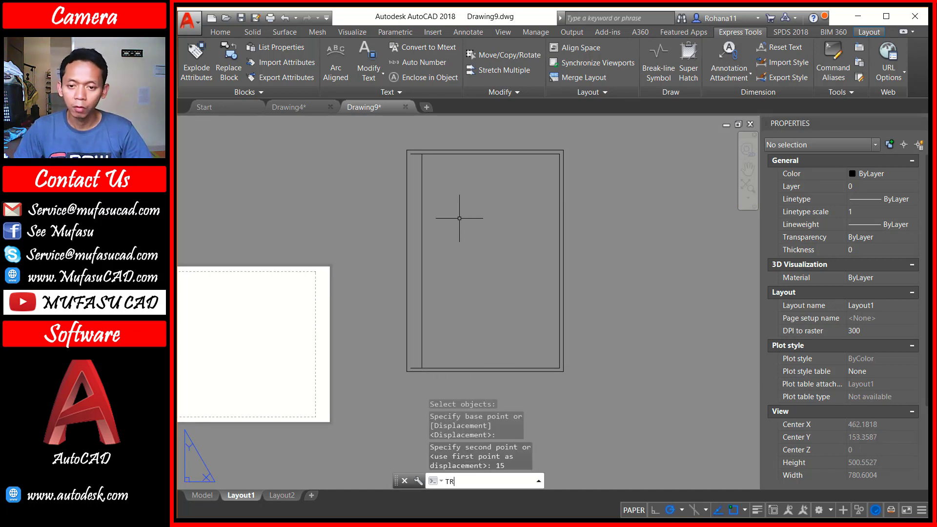
key(Return)
key(Return)
click(418, 160)
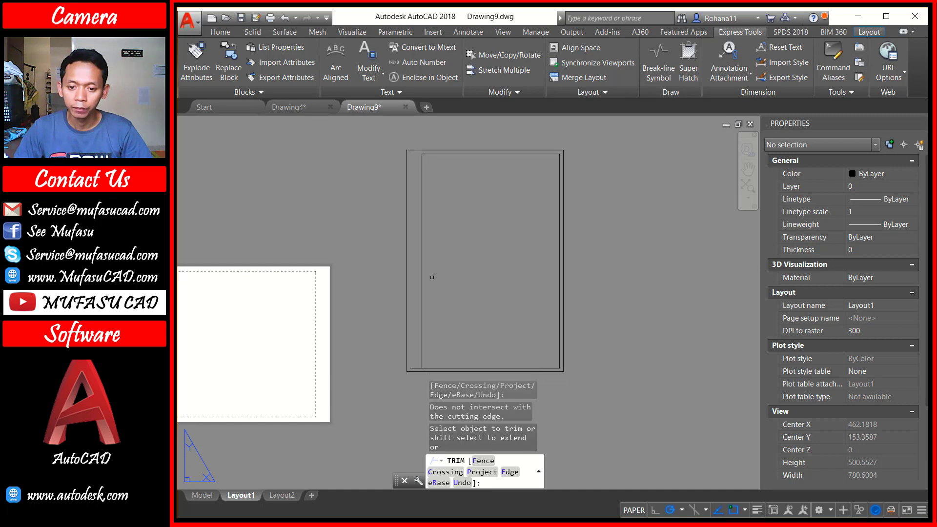
click(416, 367)
key(Return)
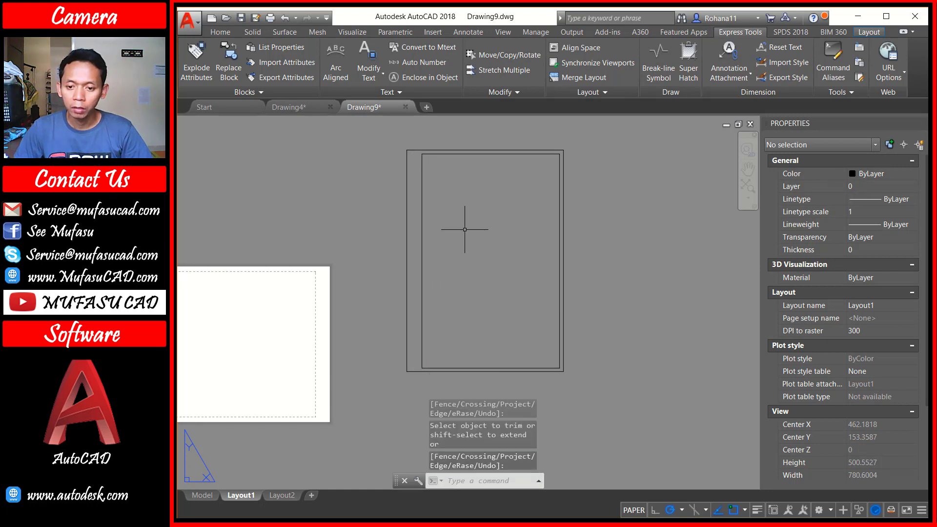
middle_drag(467, 220, 469, 240)
Step: Place points at the frame's top-left and bottom-right corners
text(PO)
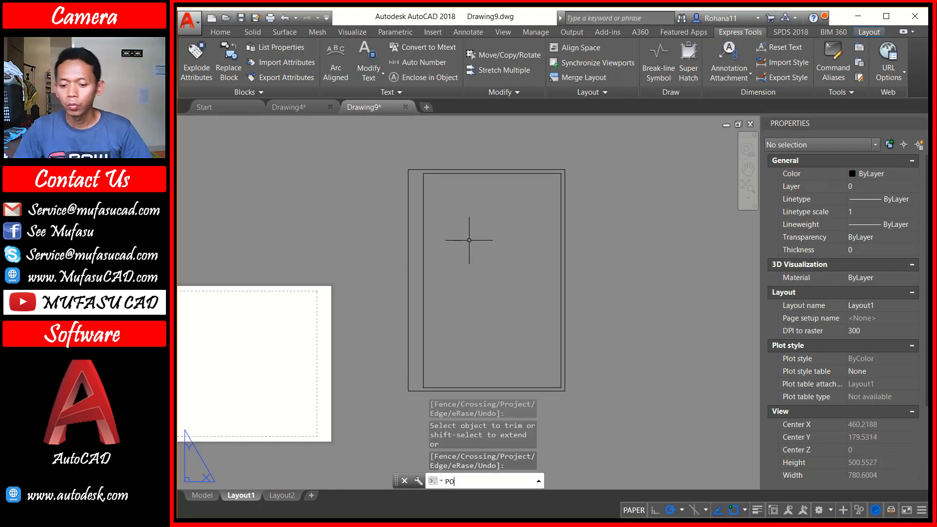
key(Return)
click(408, 169)
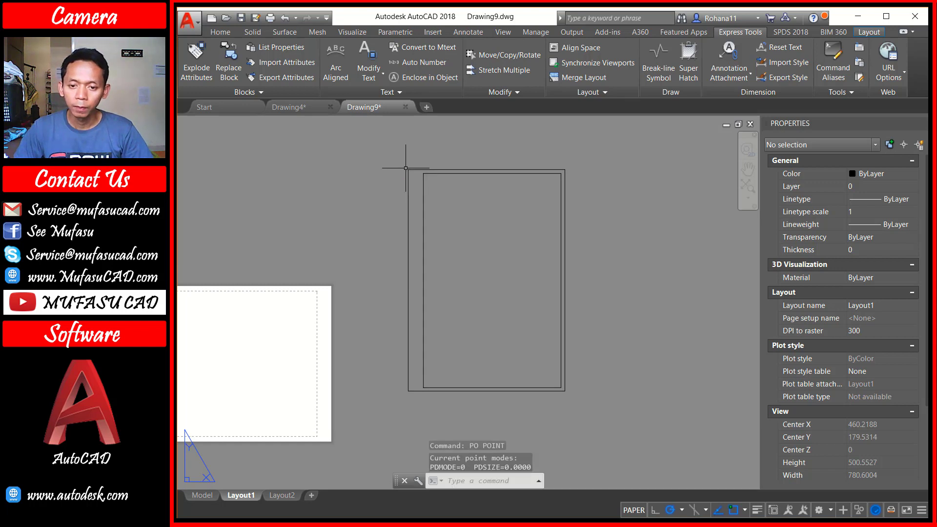
key(Return)
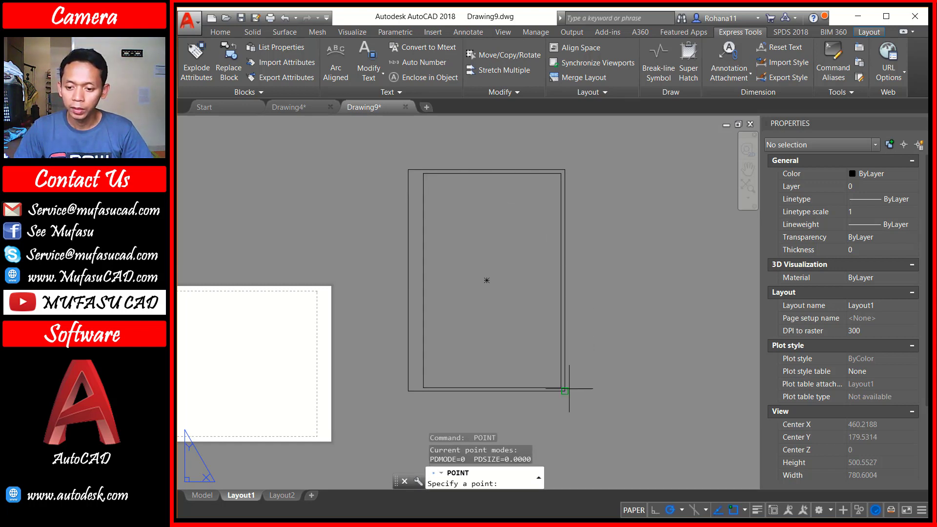
click(564, 390)
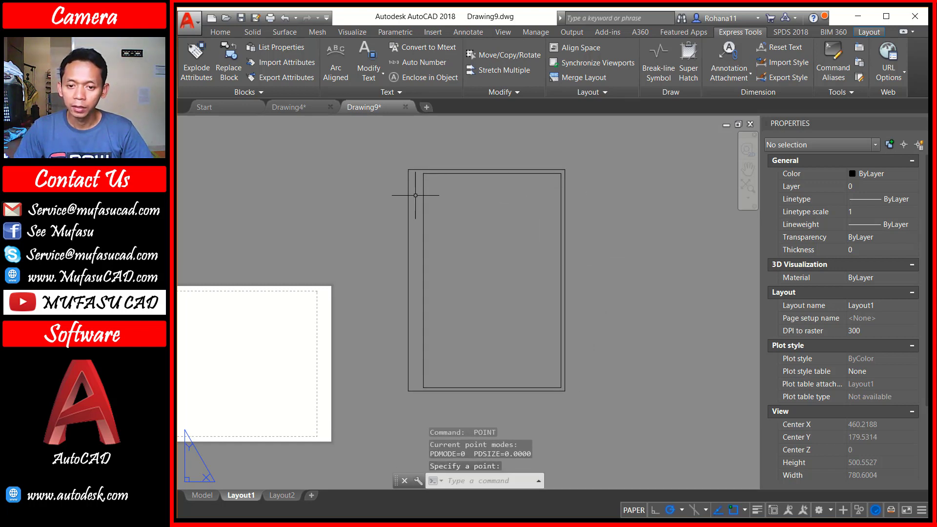
Step: Delete the layout viewport rectangle, keeping the two corner points
click(409, 204)
key(Delete)
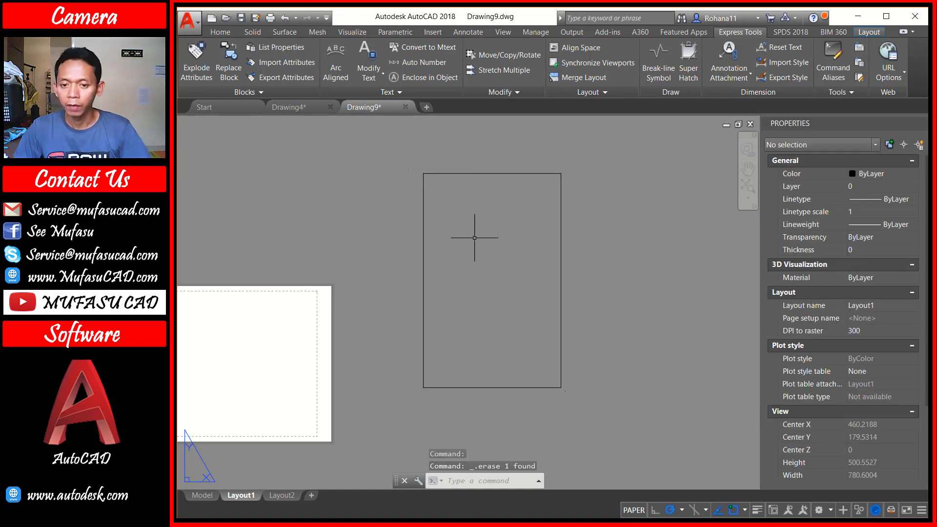
click(410, 160)
click(388, 198)
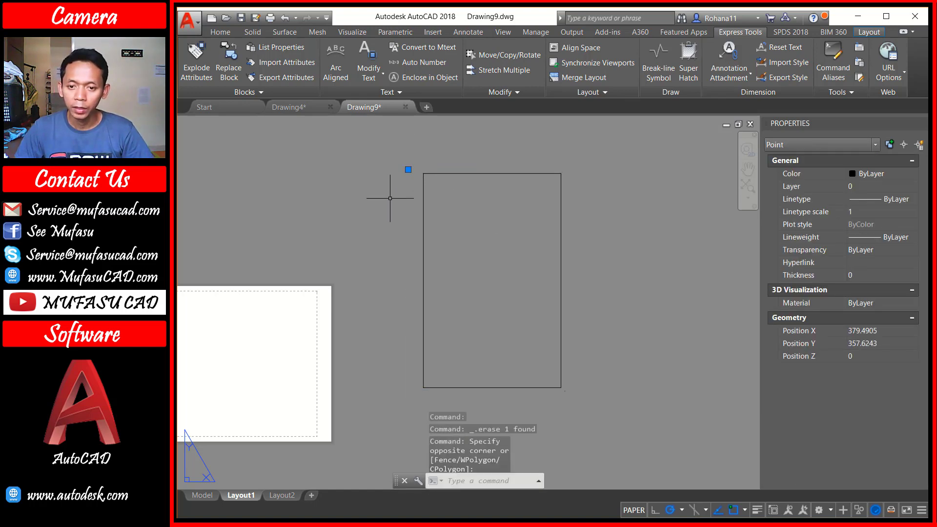
click(585, 418)
click(563, 377)
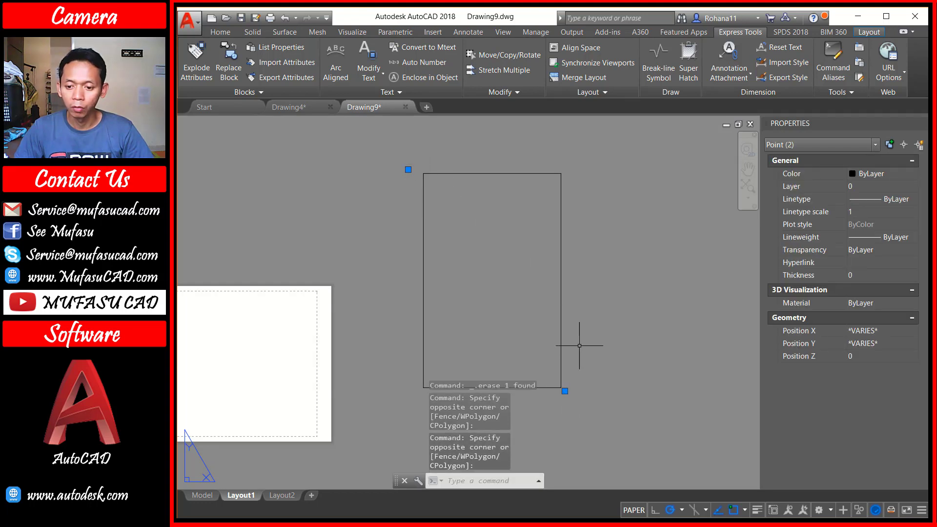
key(Escape)
middle_drag(457, 217, 460, 221)
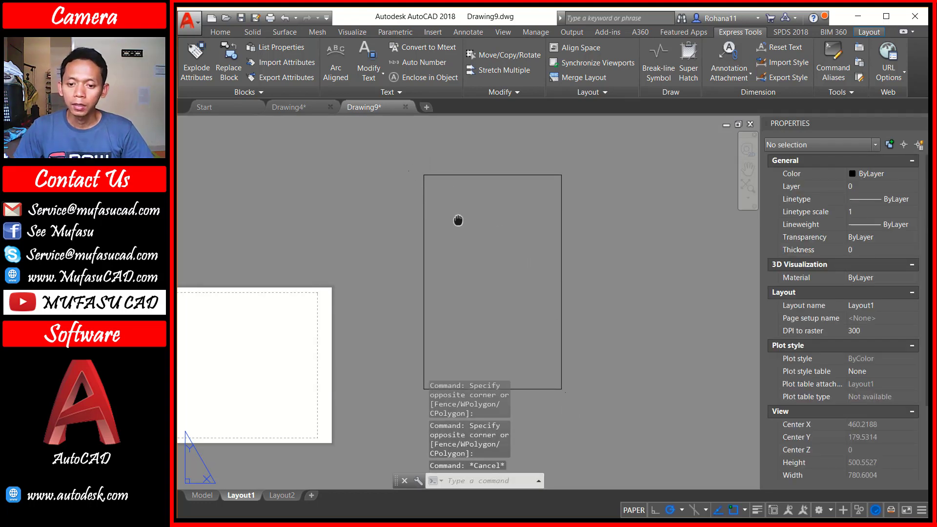
Step: Set Layout1's page setup printer to the Canon G2000 series Printer
right_click(242, 497)
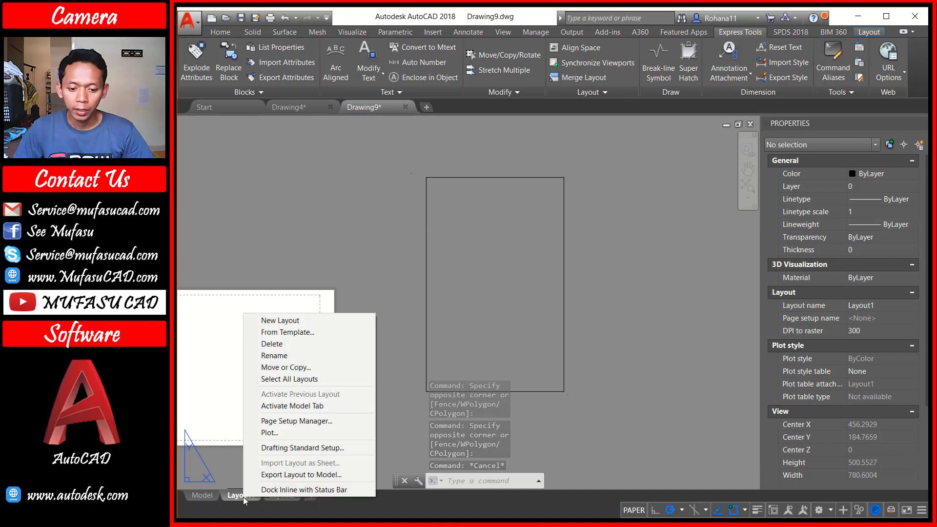
click(303, 423)
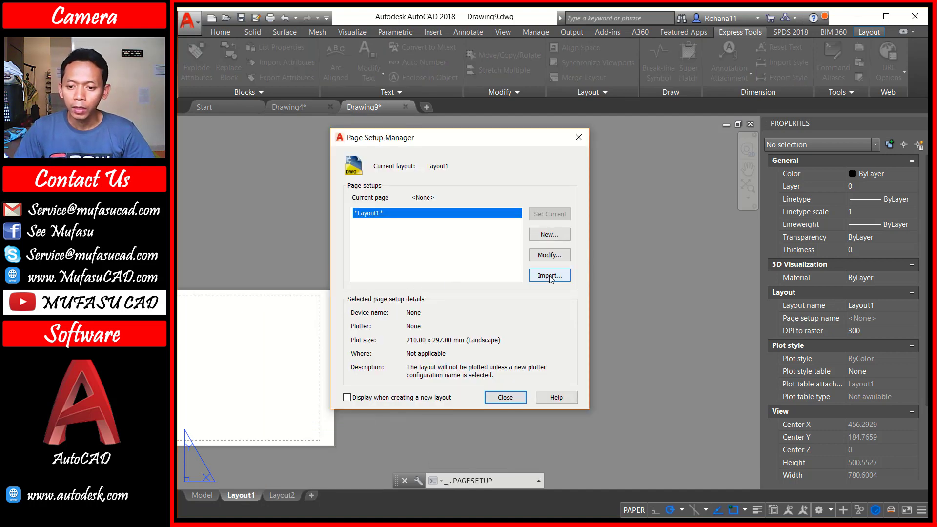
click(555, 258)
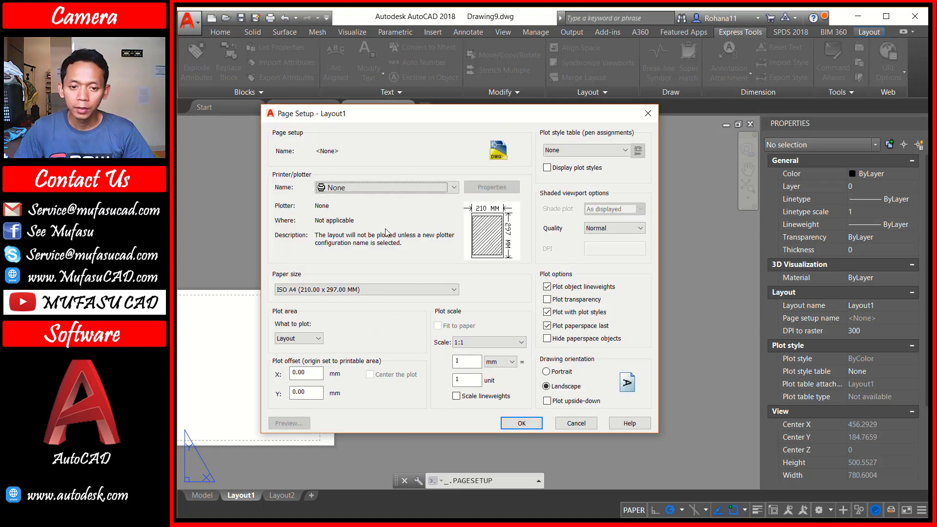
click(368, 189)
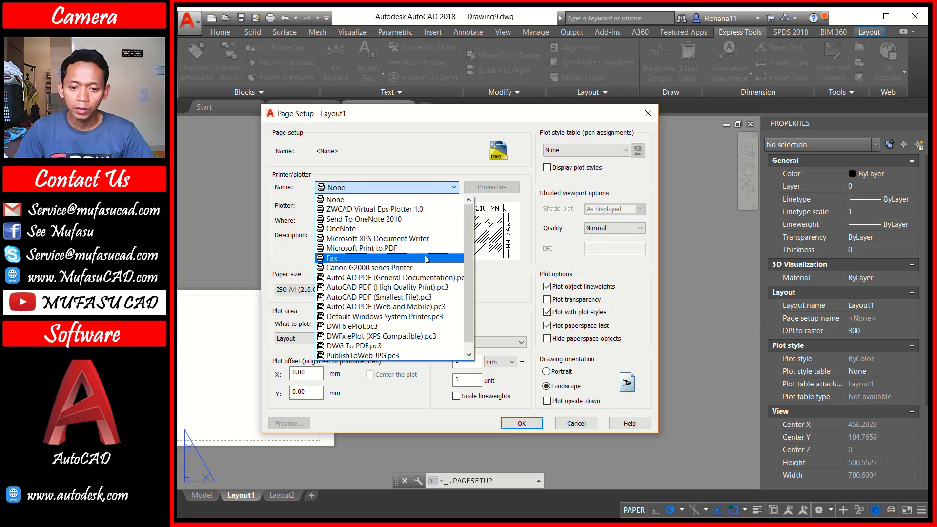
click(427, 268)
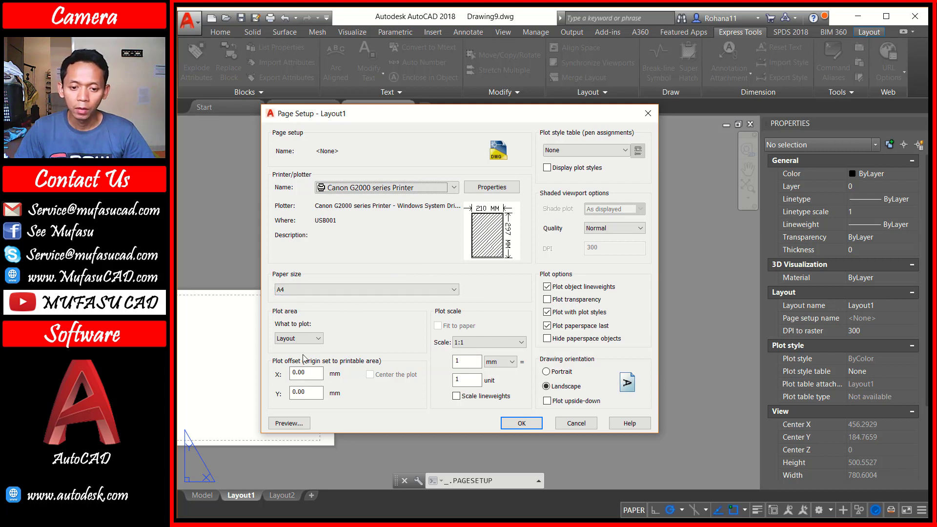
Step: Plot a picked window, centred on the page, in portrait orientation, and apply the setup
click(308, 339)
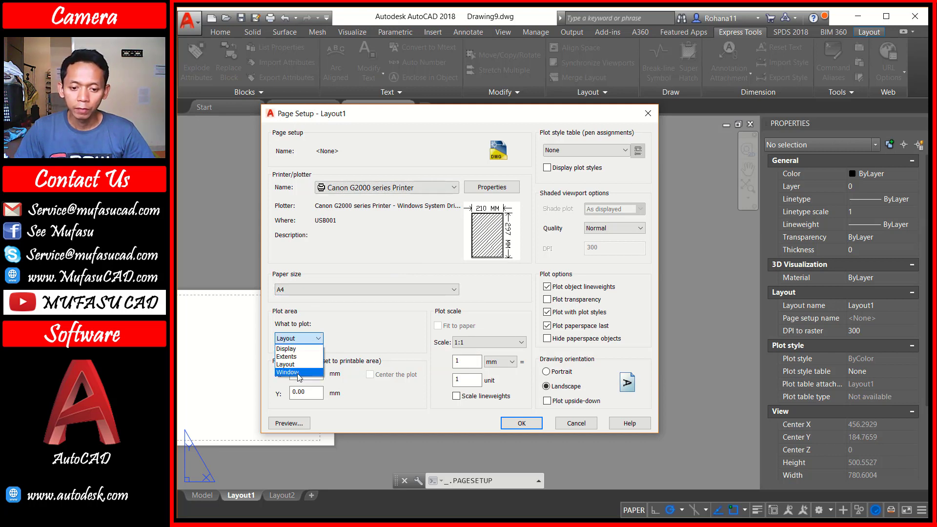
click(298, 373)
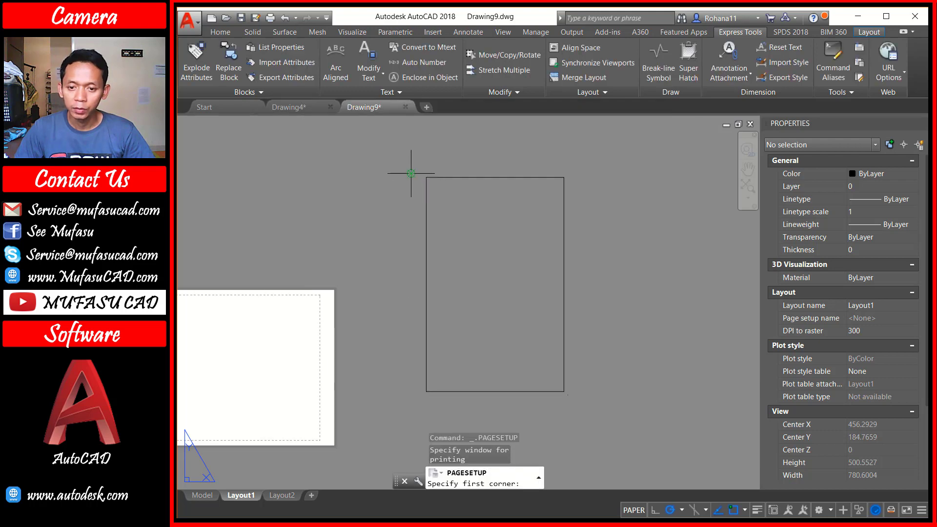
click(567, 394)
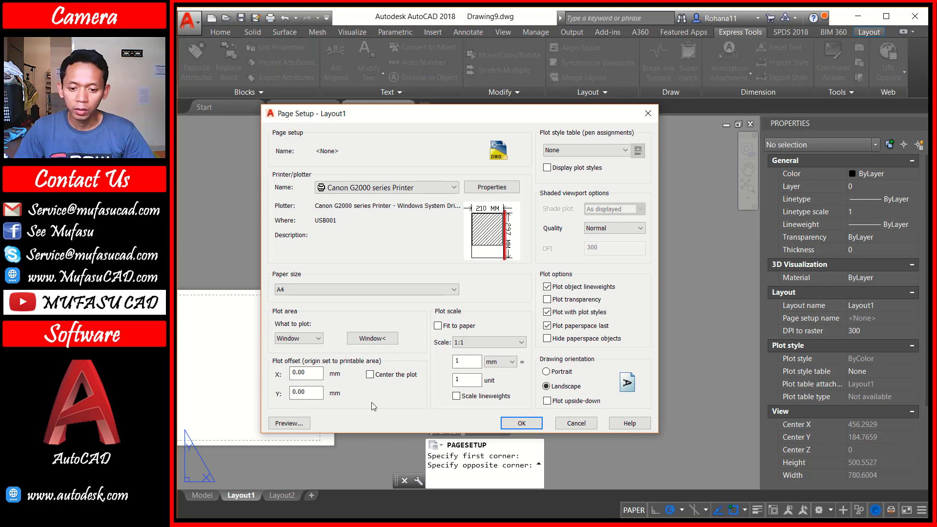
click(371, 376)
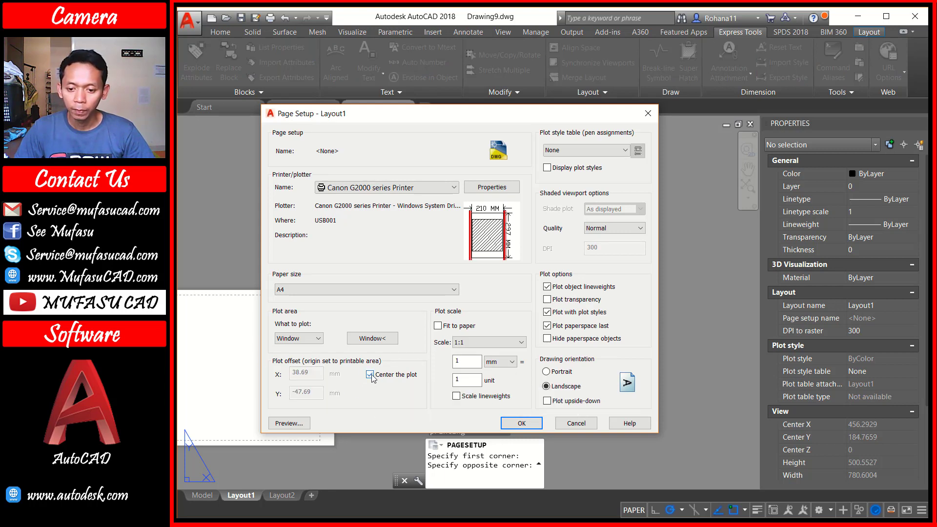
click(475, 363)
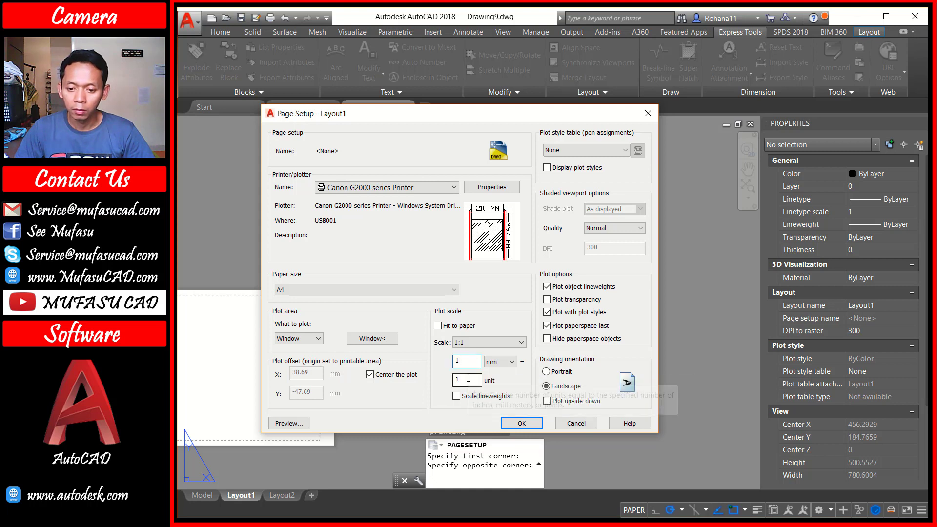
click(478, 382)
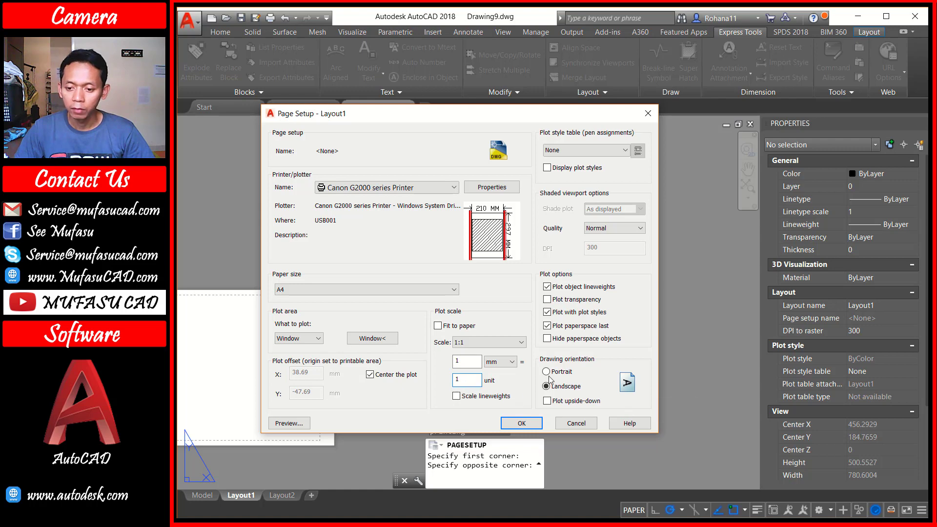
click(565, 373)
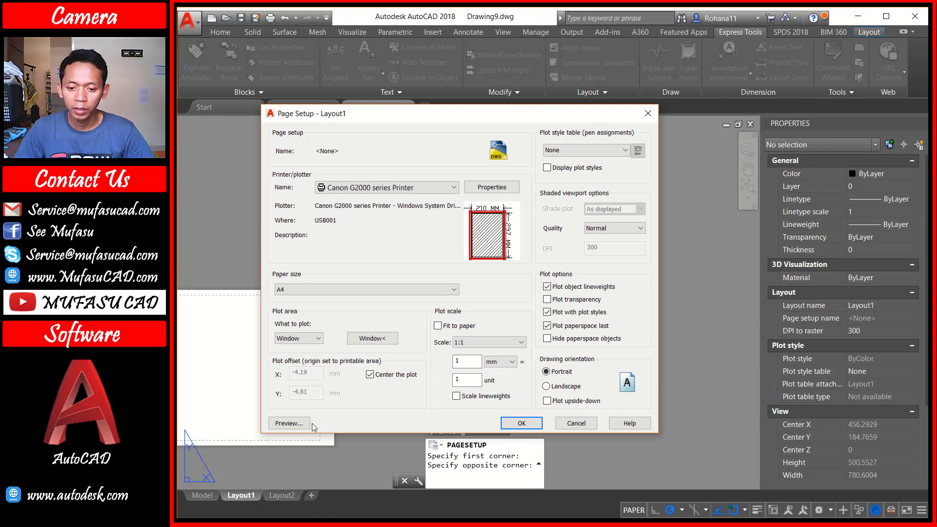
click(517, 425)
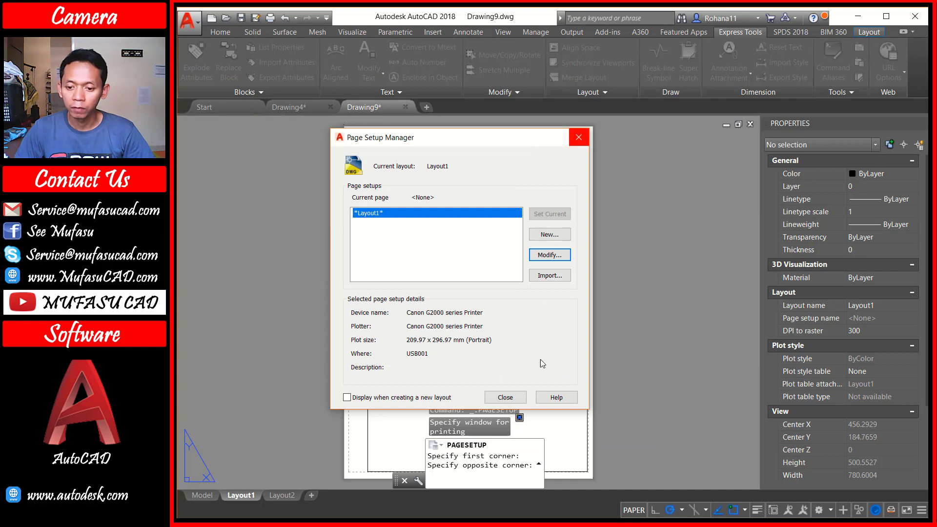
click(505, 397)
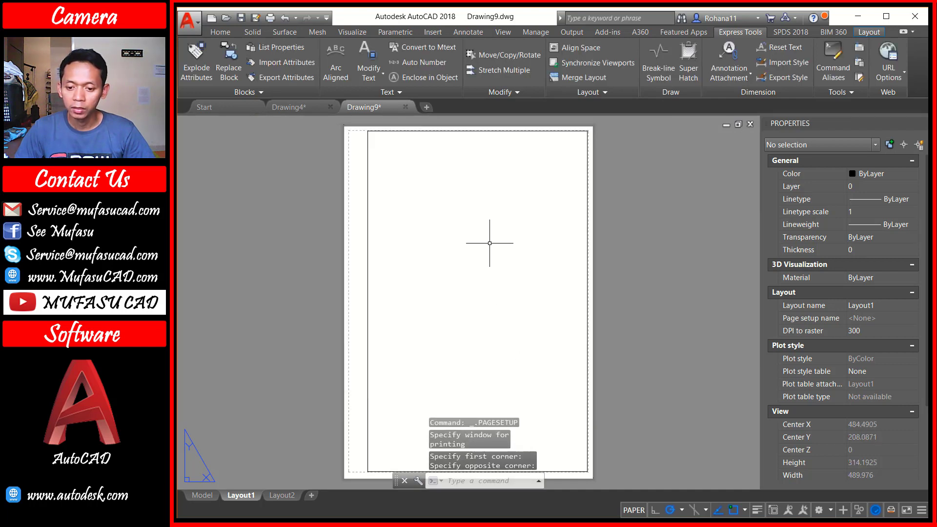
Step: Insert TITLE BLOCK A4.dwg as a block on the Layout1 sheet
scroll(489, 243, down, 2)
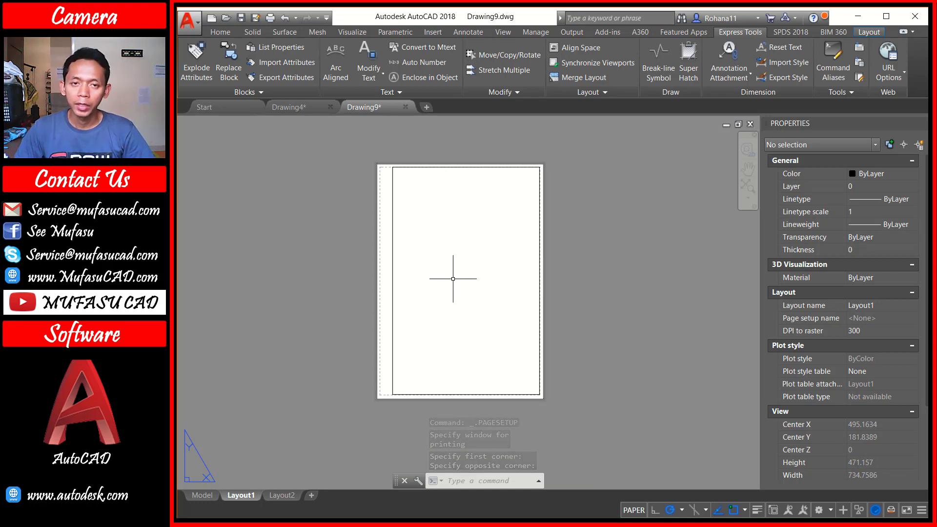
scroll(464, 296, up, 1)
scroll(463, 295, down, 1)
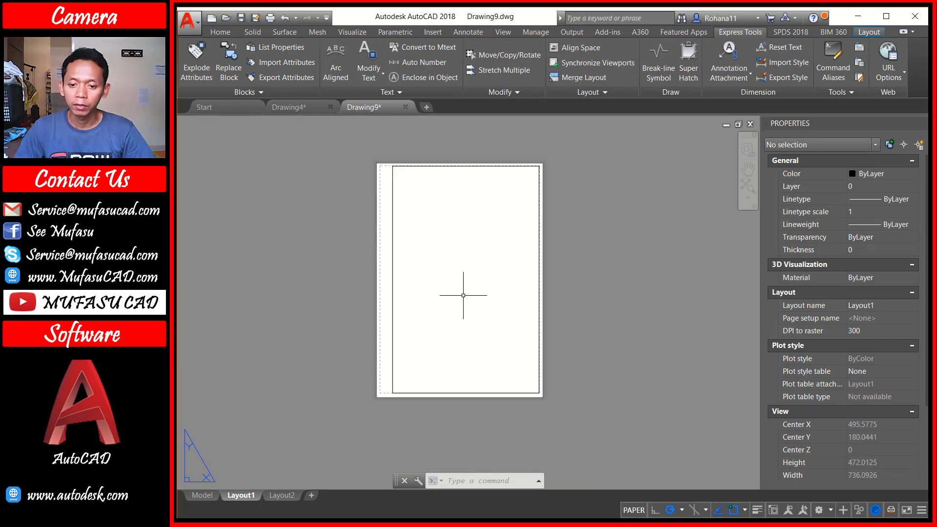
middle_drag(463, 295, 465, 309)
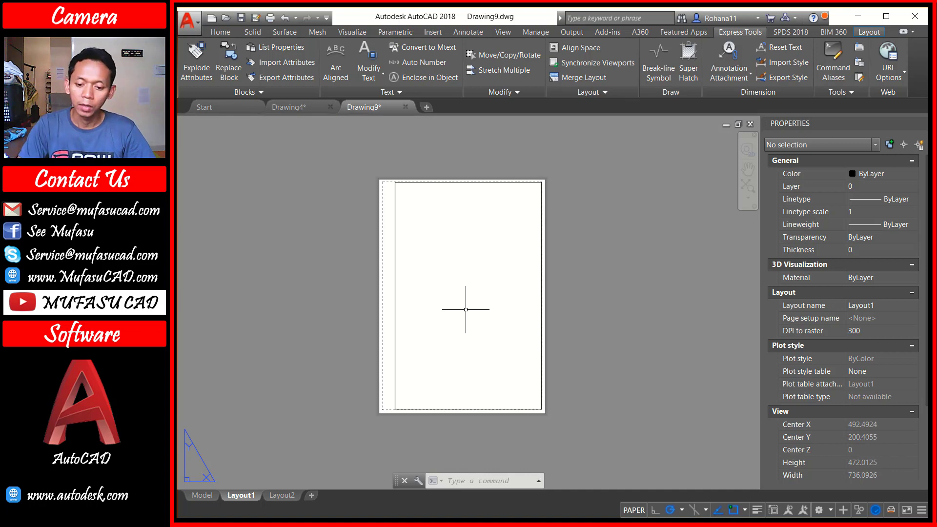
text(i)
key(Return)
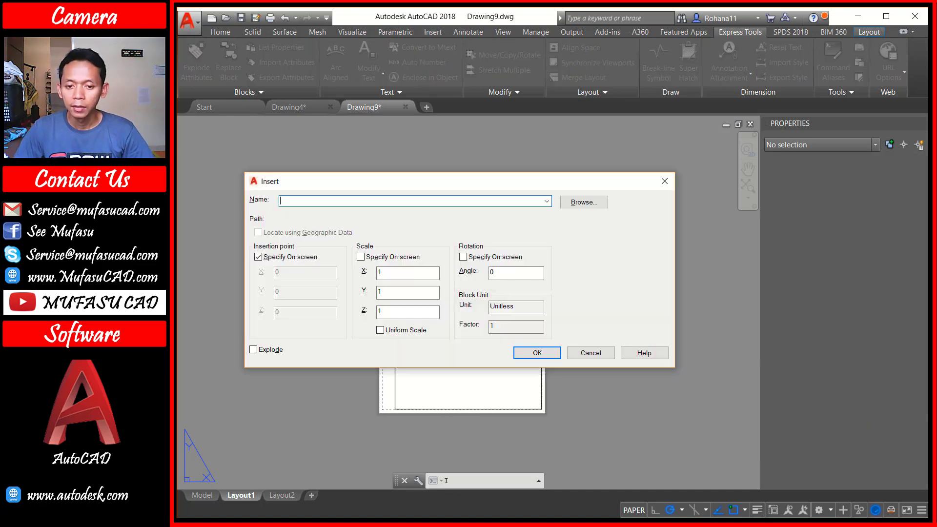
click(582, 201)
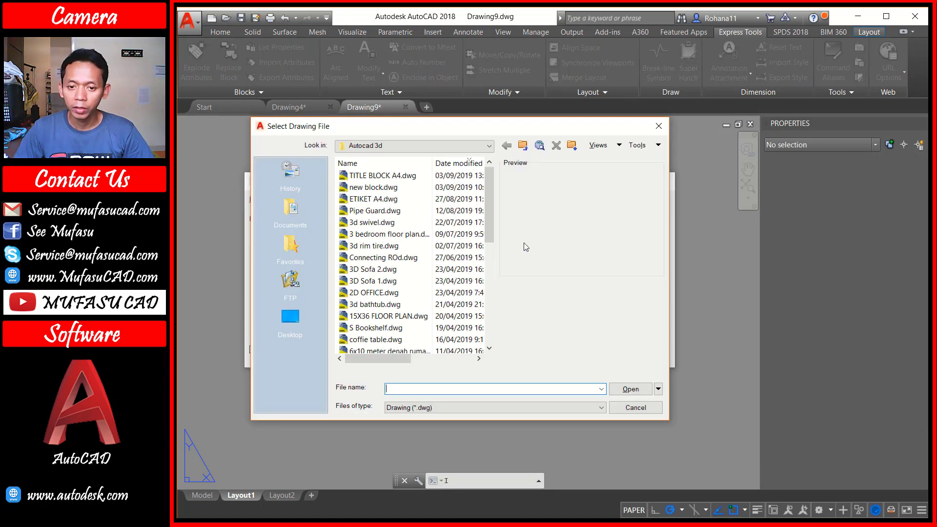
click(397, 179)
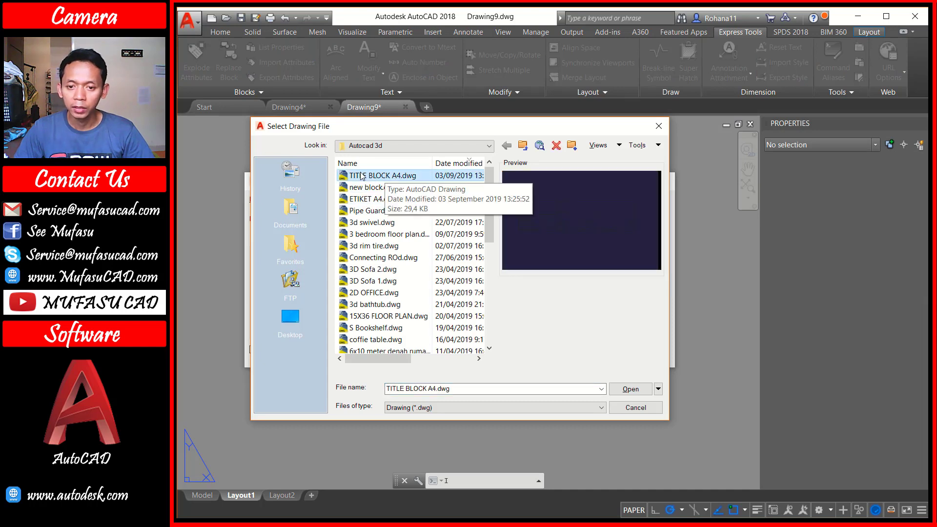
mouse_move(382, 176)
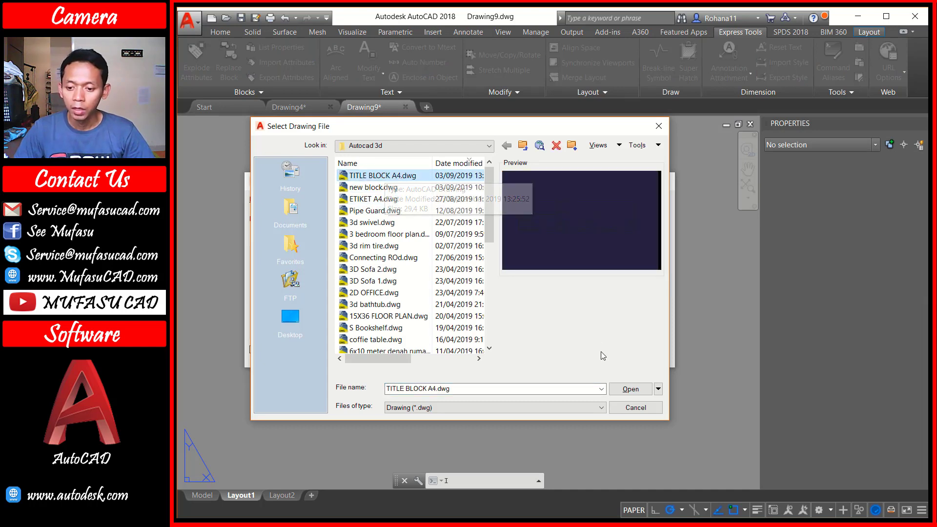
click(630, 389)
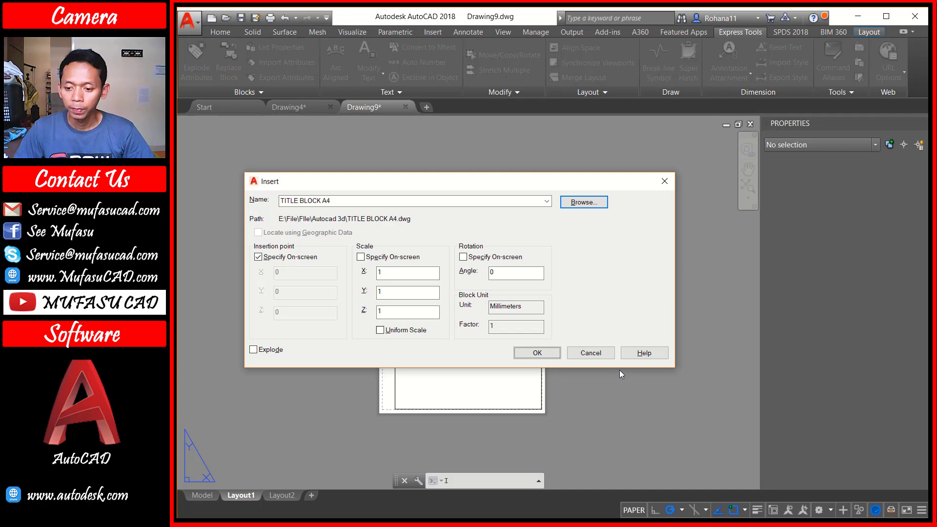
click(548, 353)
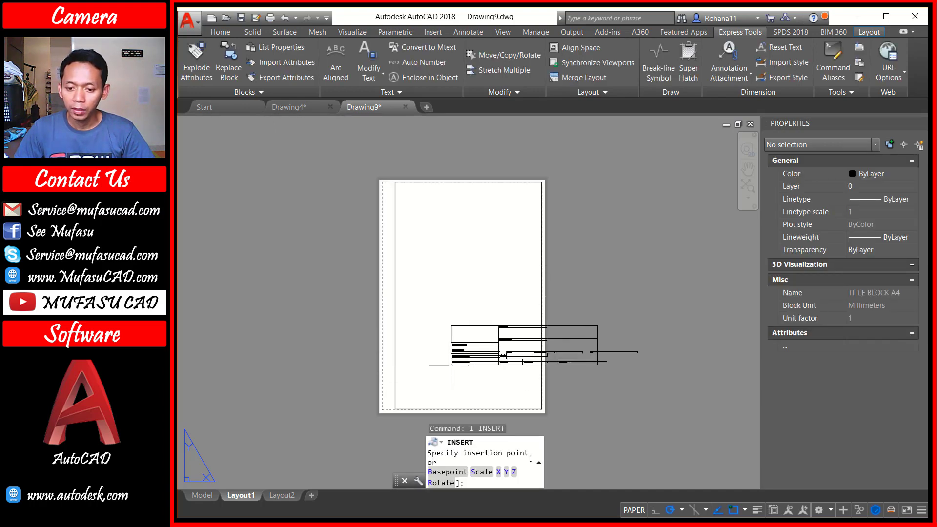
scroll(410, 401, up, 2)
scroll(415, 401, up, 2)
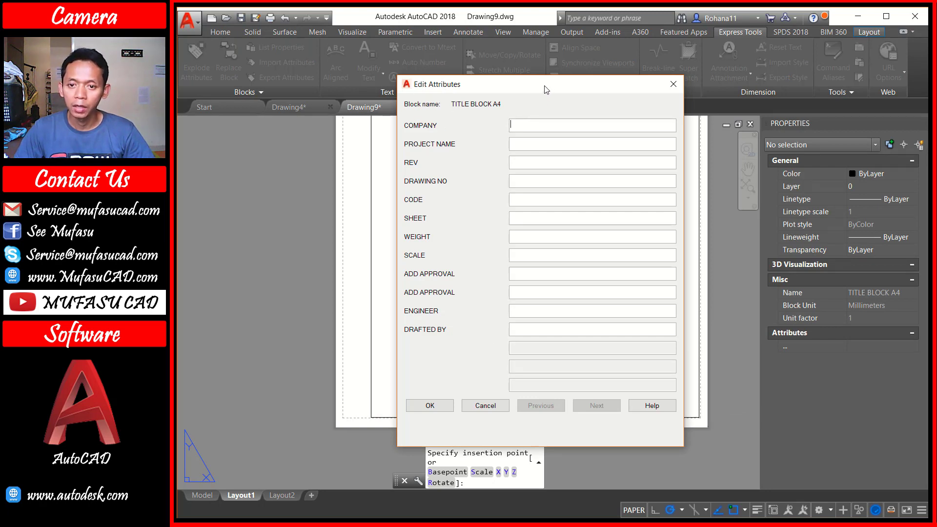
Step: Enter MUFASU CAD, PRACTICE TITLE BLOCK, NO 1, 1 OF 1, 1:1 and the approver names as title block attributes
drag(546, 89, 568, 93)
text(MUFASU CAD)
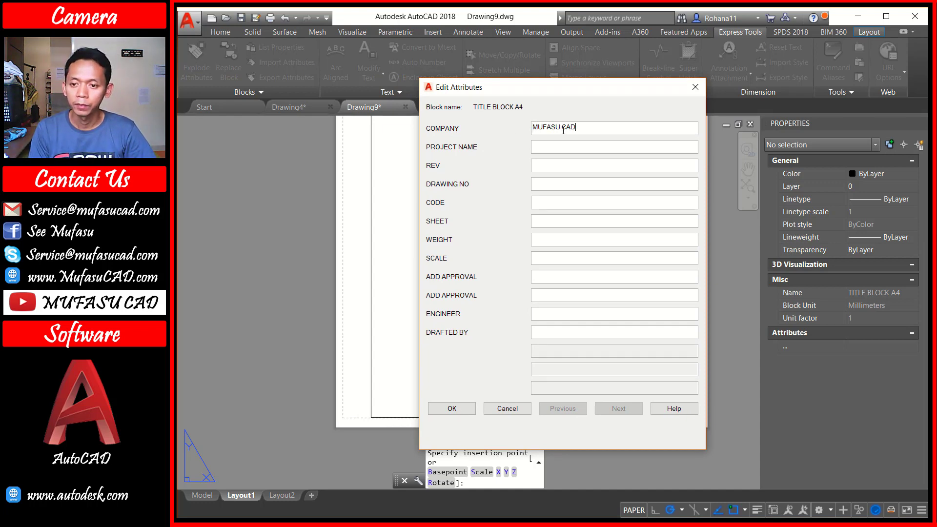
key(Tab)
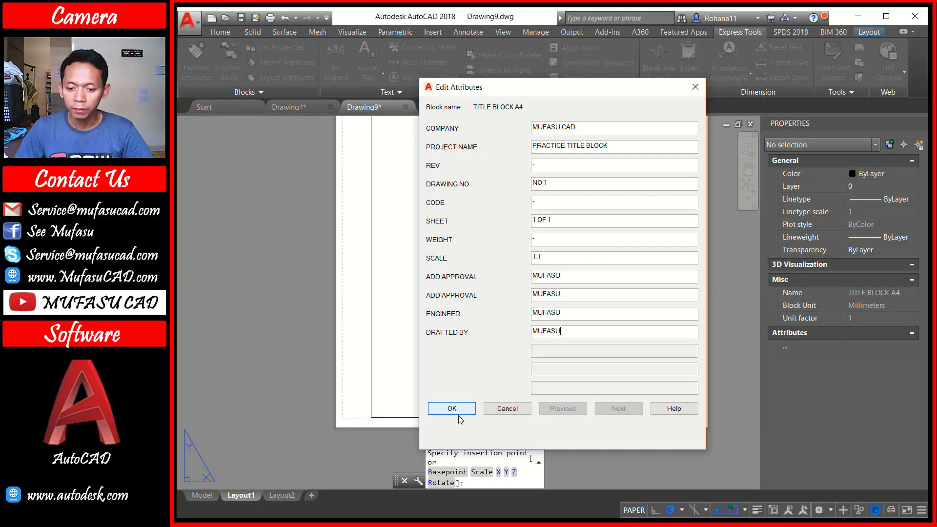
key(Return)
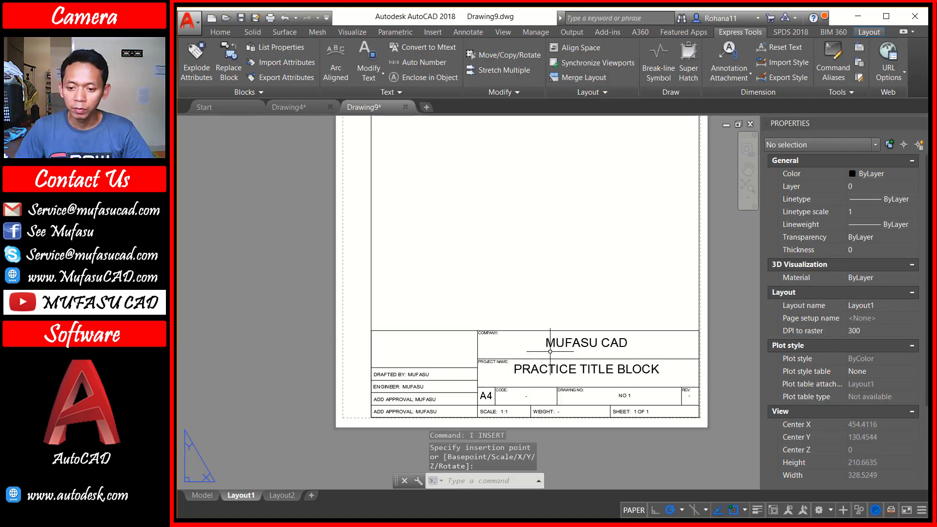
scroll(533, 367, up, 1)
scroll(542, 308, up, 1)
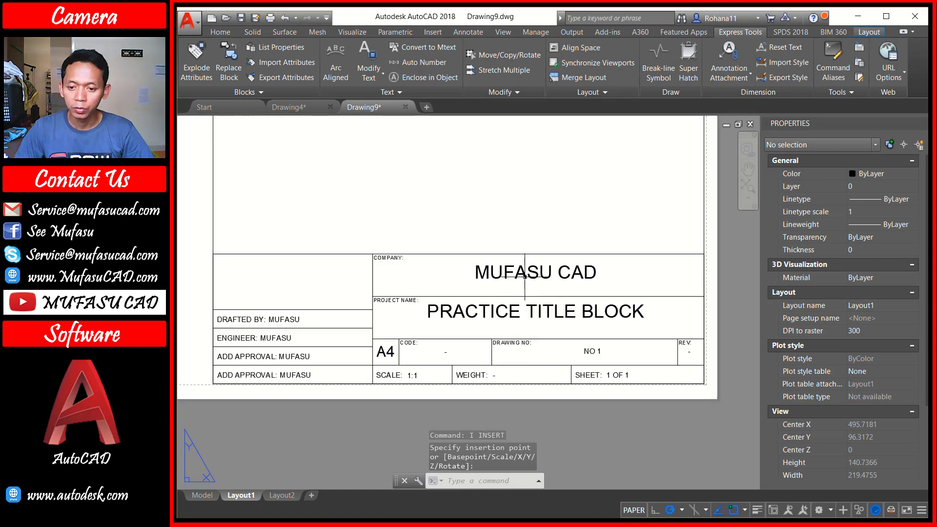
scroll(505, 318, down, 1)
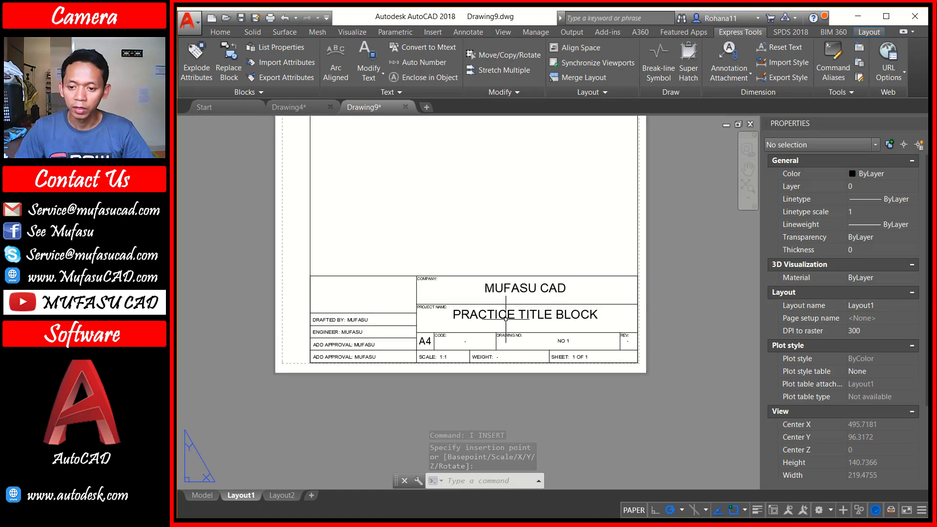
double_click(516, 291)
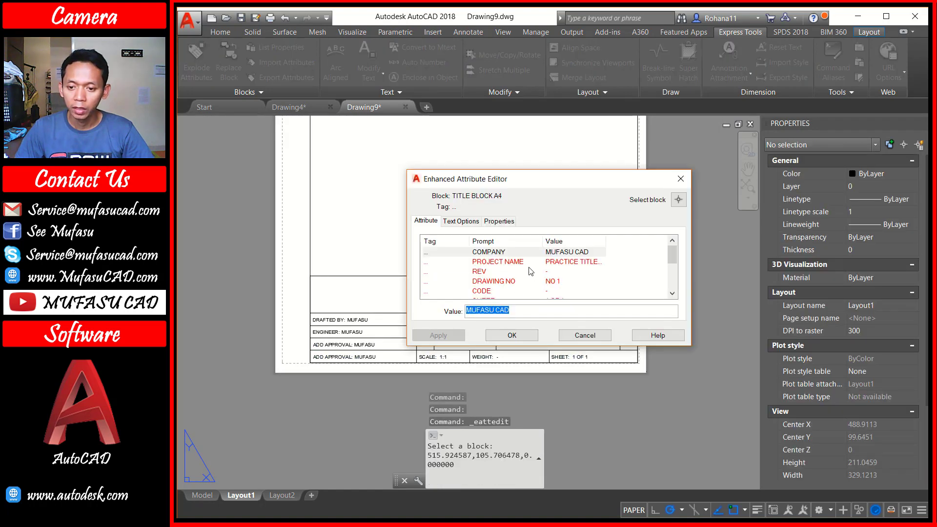
click(544, 283)
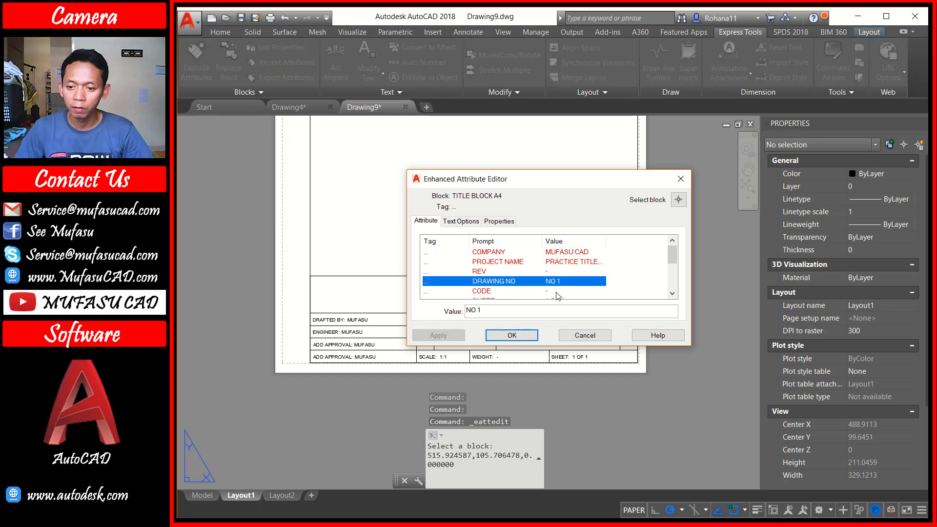
double_click(482, 311)
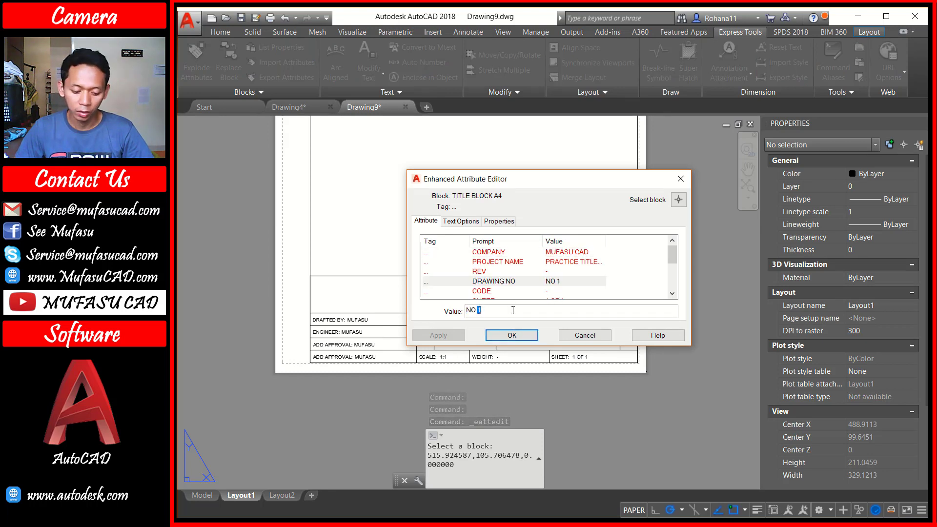
text(3)
click(438, 336)
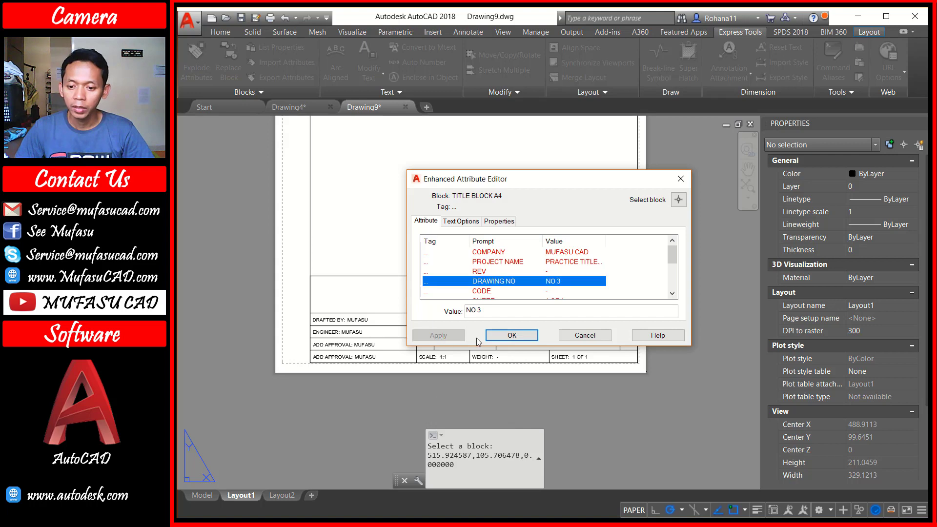
click(502, 335)
scroll(565, 337, up, 4)
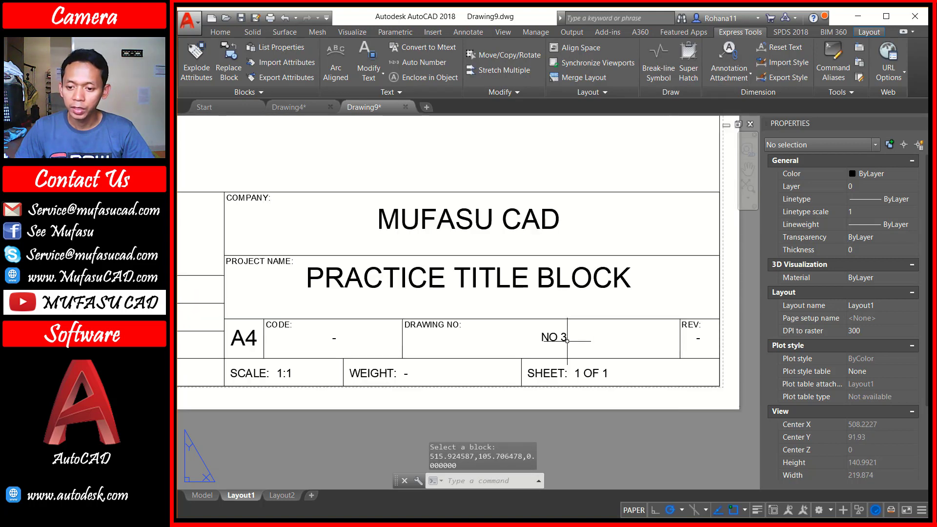
double_click(565, 341)
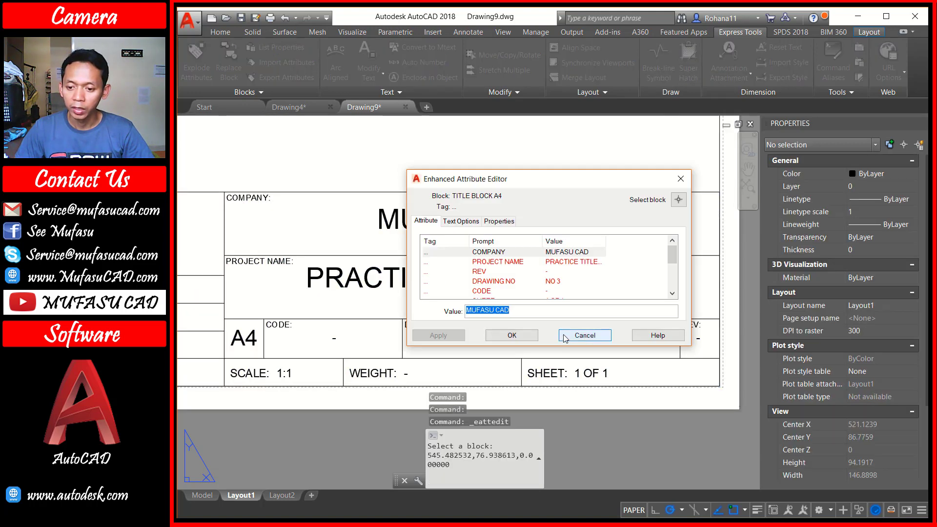
click(552, 282)
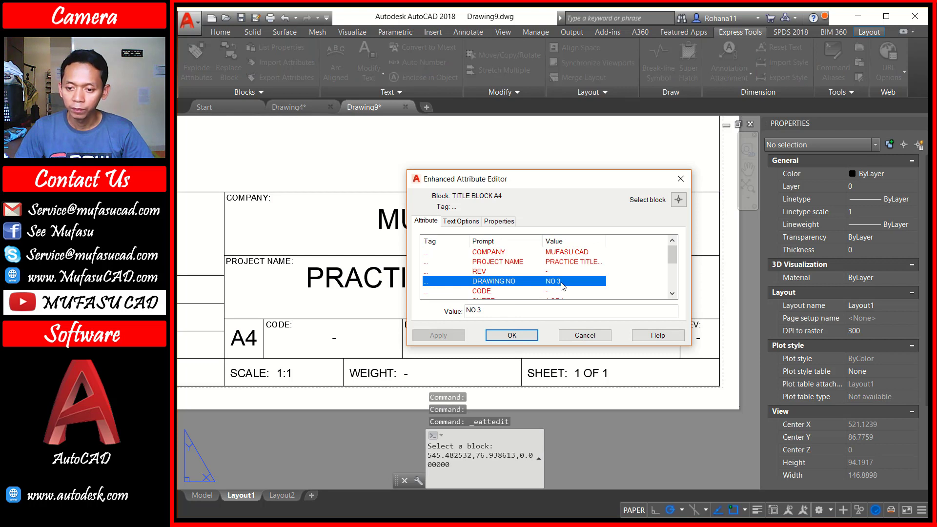
double_click(480, 315)
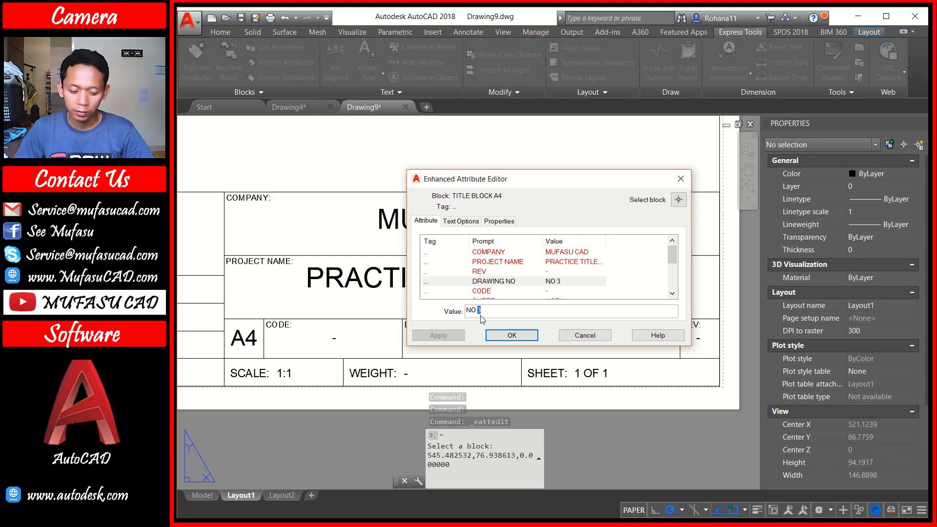
text(1)
click(450, 336)
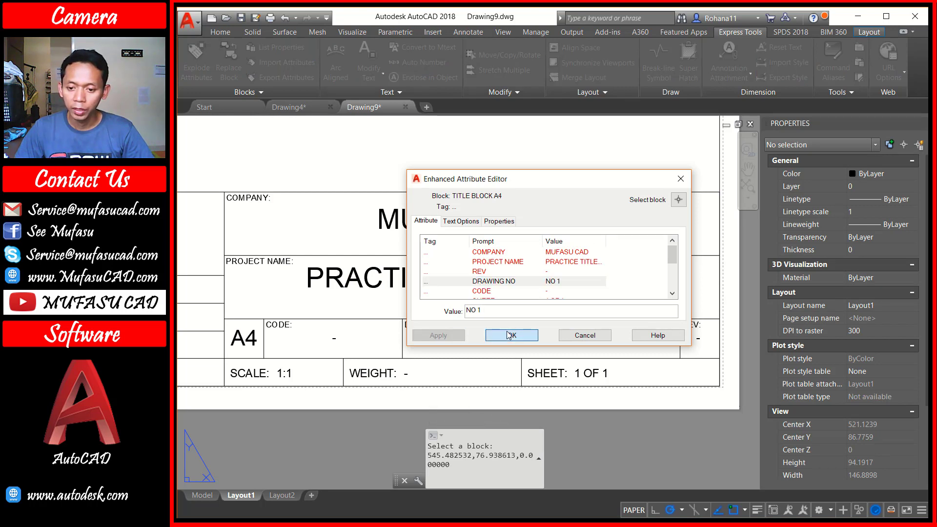
click(509, 335)
Step: Preview the single A4 portrait sheet, then plot it at 1:1 on the Canon G2000 series printer
scroll(484, 268, down, 5)
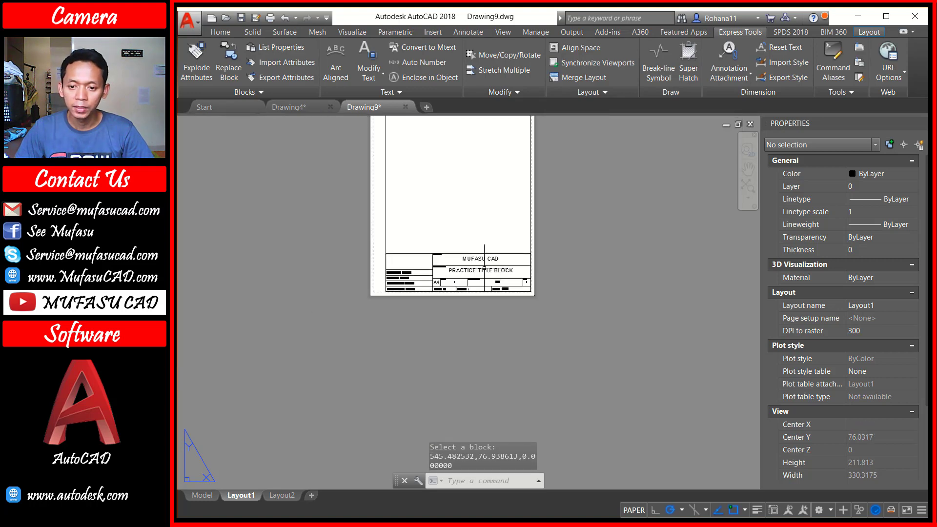
middle_drag(489, 220, 505, 324)
scroll(486, 303, up, 2)
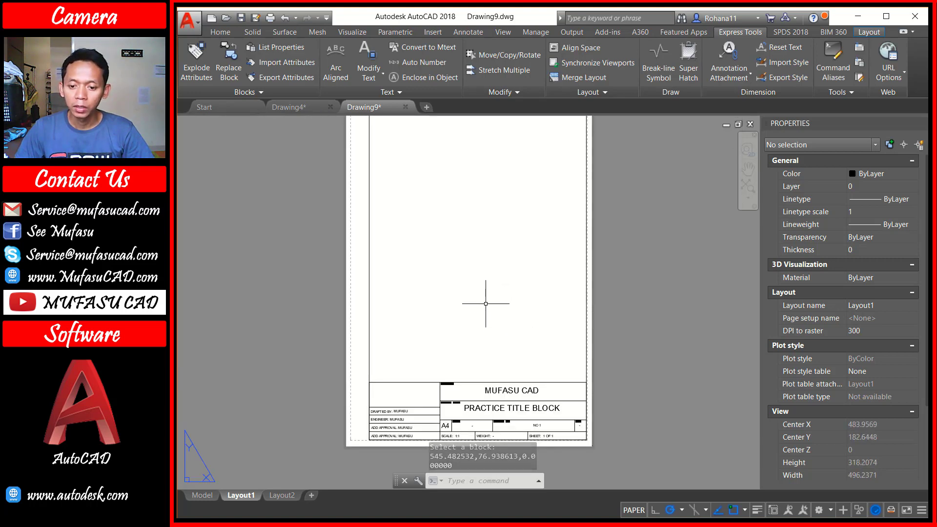
scroll(483, 305, down, 2)
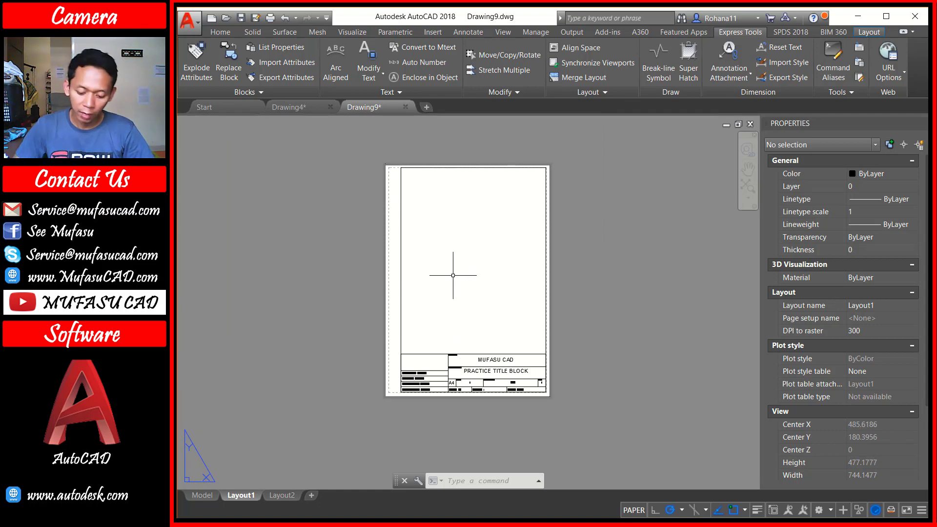
text(PLOT)
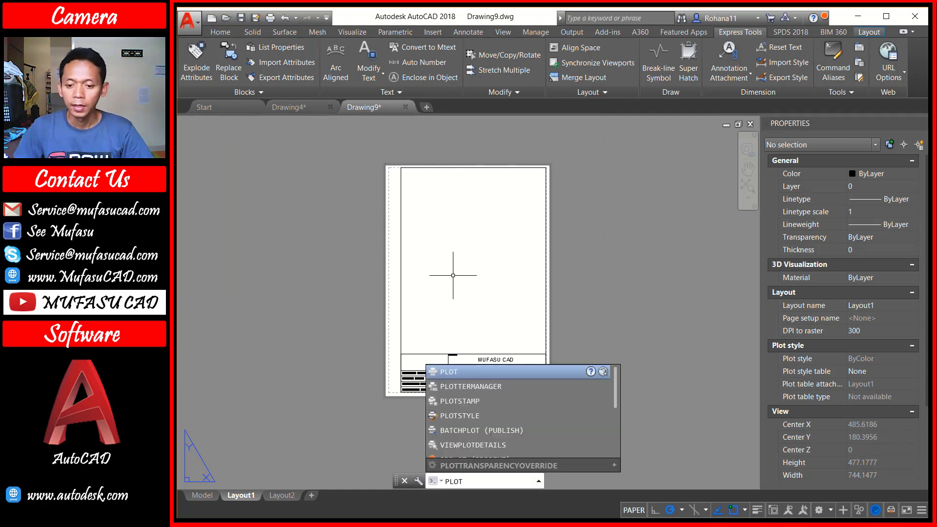
key(Return)
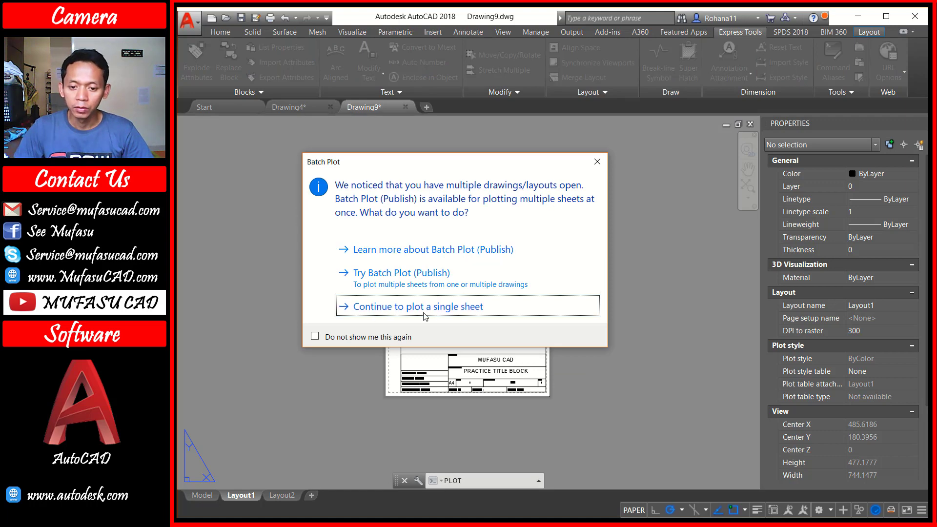
click(457, 308)
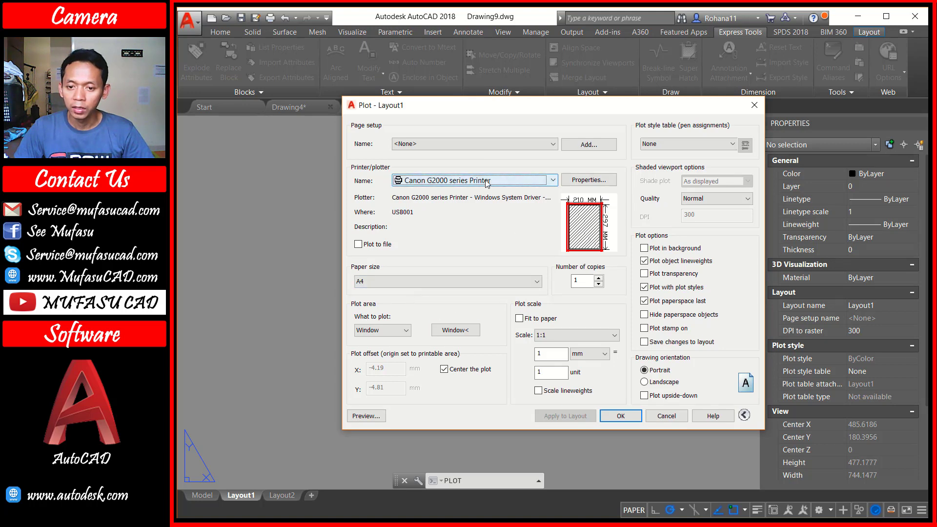
click(382, 415)
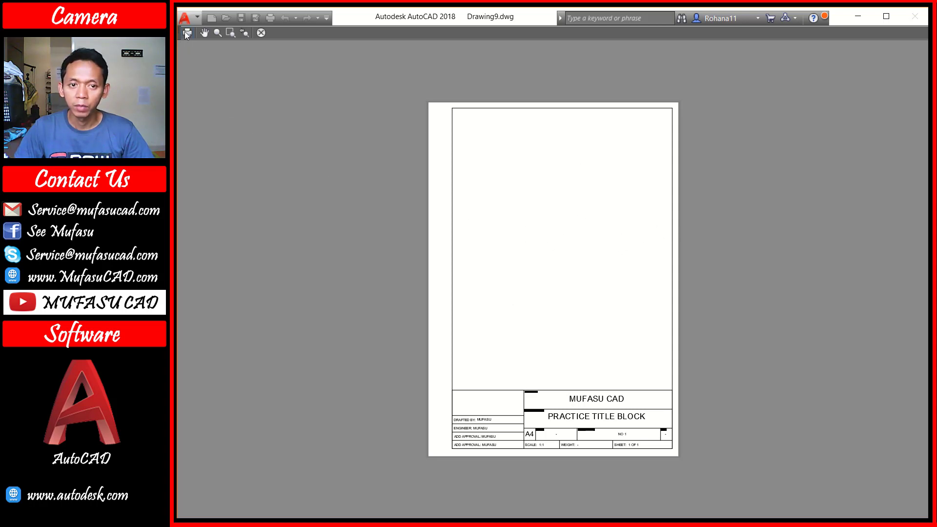
click(186, 33)
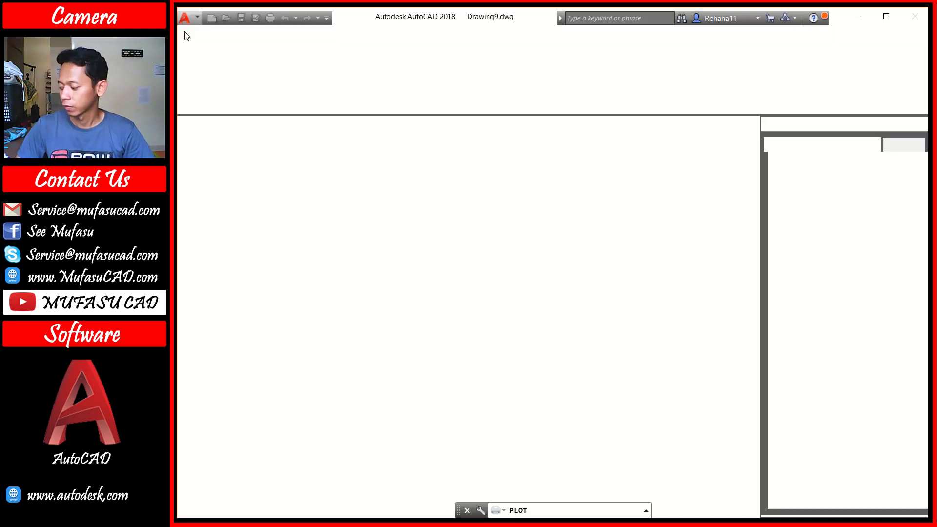